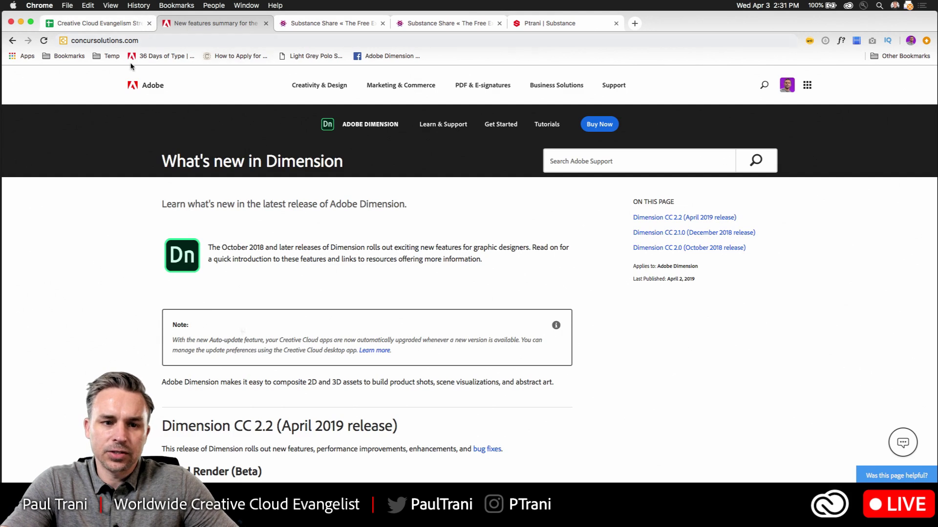
Reload the What's new in Dimension help page and copy its helpx.adobe.com URL
click(43, 41)
click(209, 41)
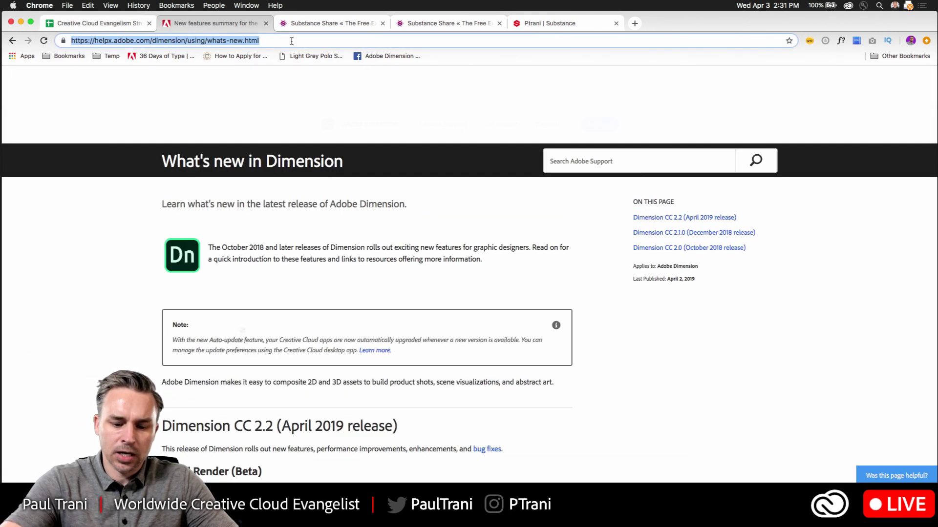
key(super+c)
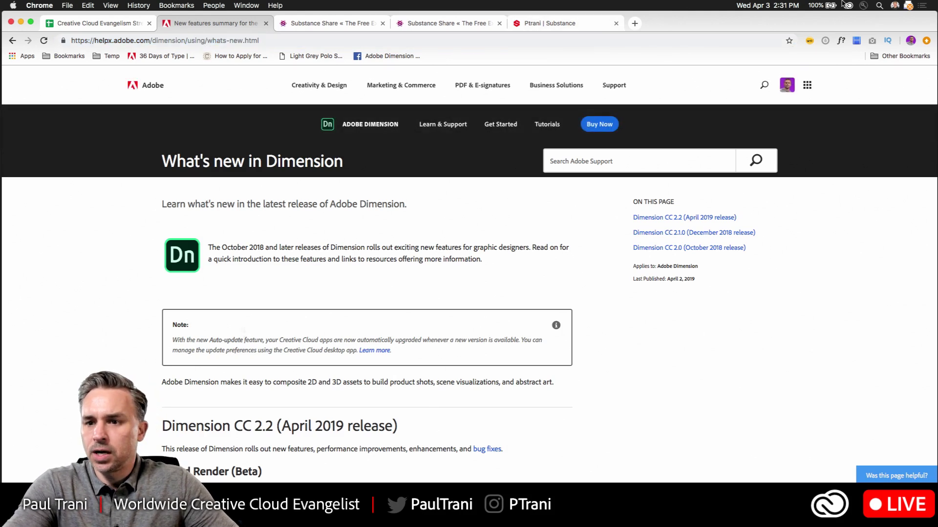
Open the Creative Cloud menu-bar panel and scroll its Apps list to Dimension
click(849, 5)
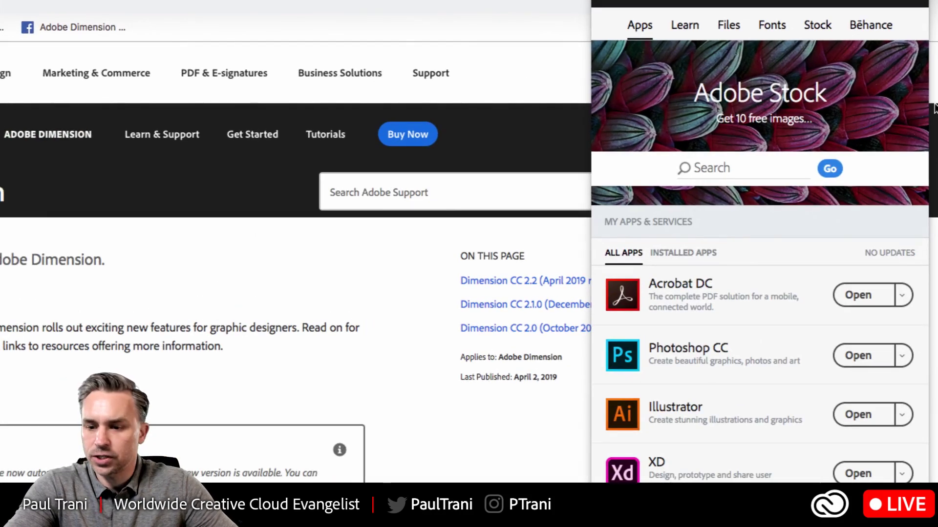
scroll(835, 177, down, 5)
scroll(776, 218, down, 8)
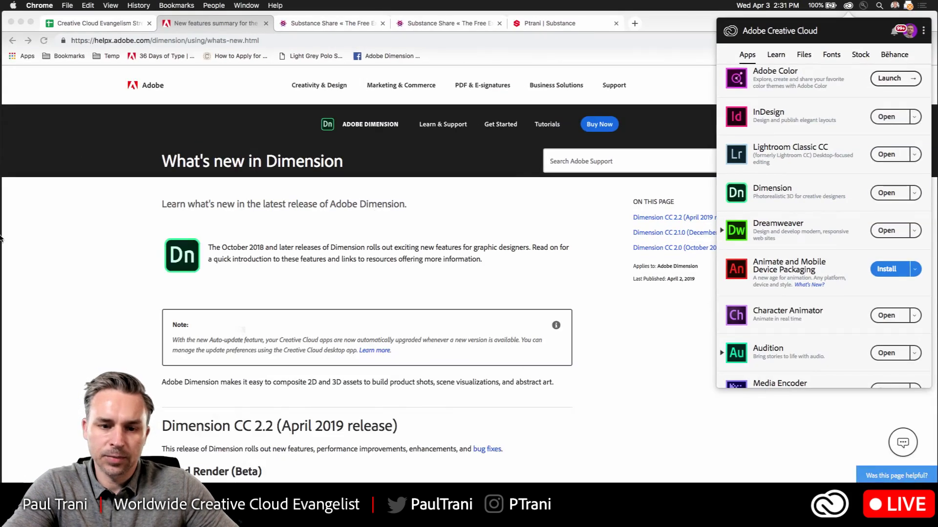
Close the Creative Cloud panel and scroll the help page to the .sbsar Substance material support section
click(78, 259)
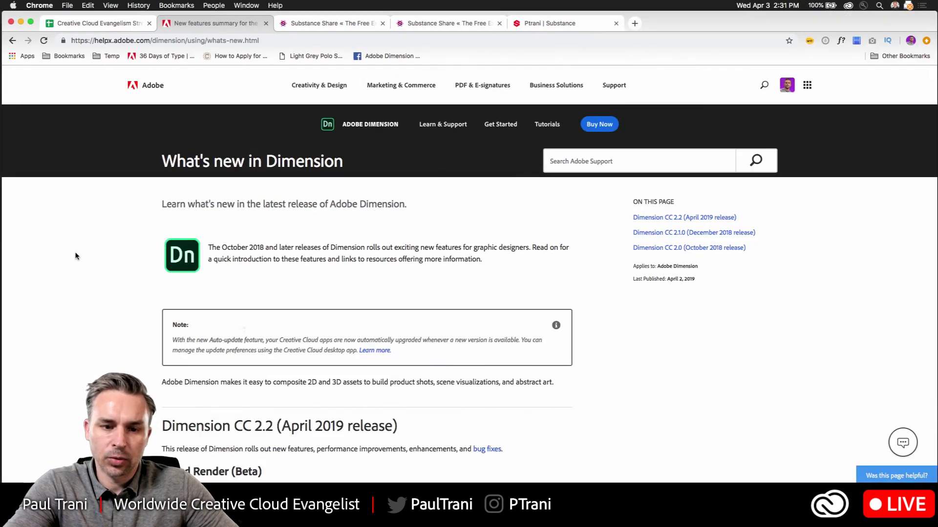
scroll(81, 266, down, 2)
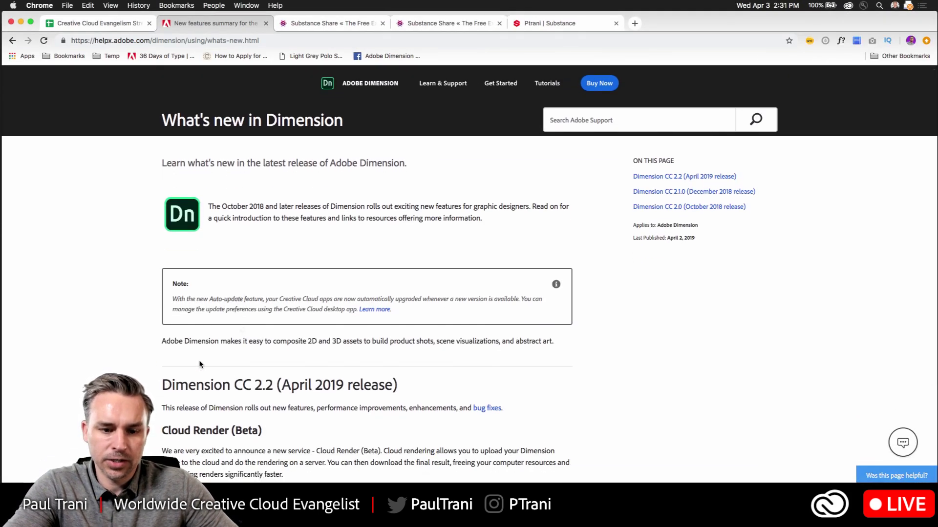
scroll(200, 363, down, 8)
scroll(132, 311, up, 6)
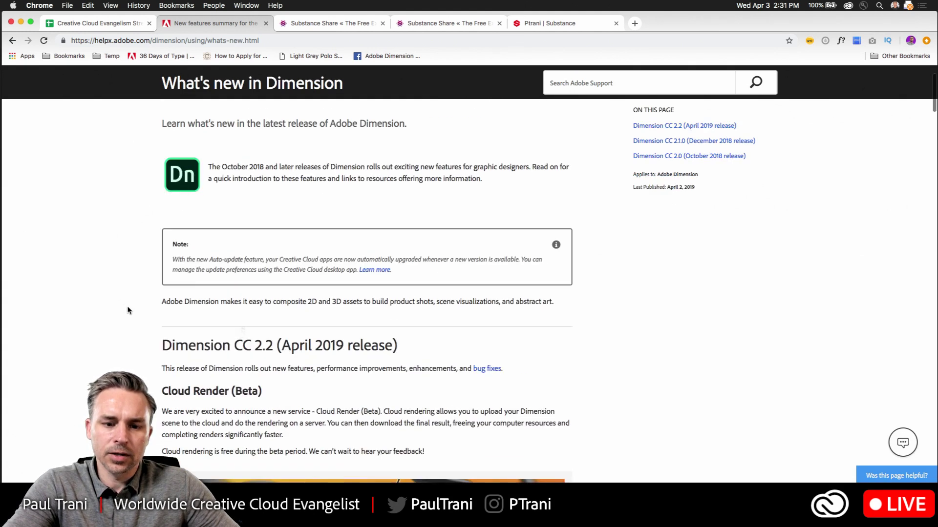
scroll(194, 414, down, 8)
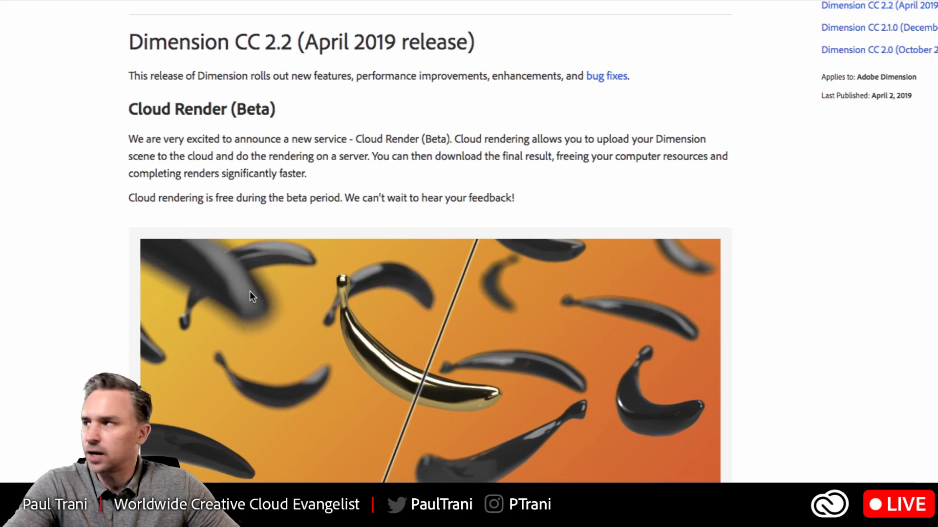
scroll(245, 319, down, 2)
scroll(250, 291, up, 1)
scroll(250, 291, down, 20)
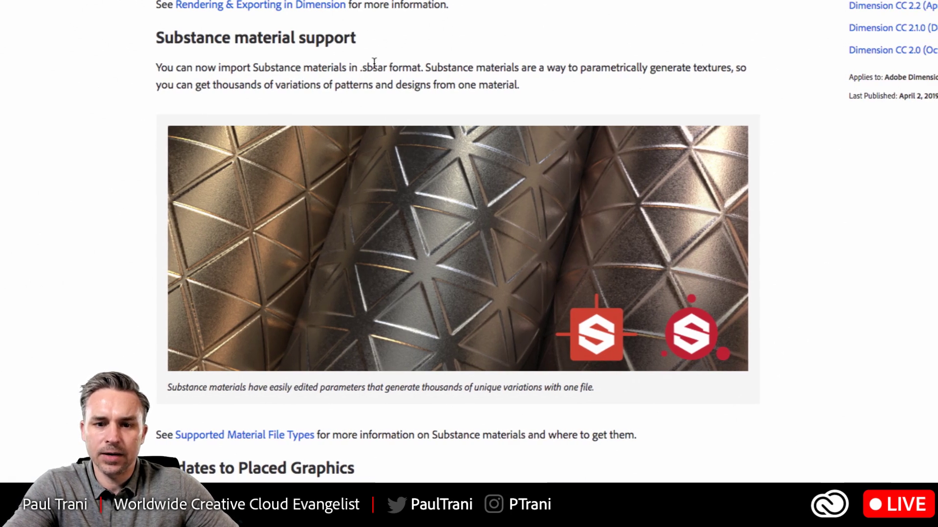
Highlight the words .sbsar and Substance in the Substance material support section
double_click(375, 67)
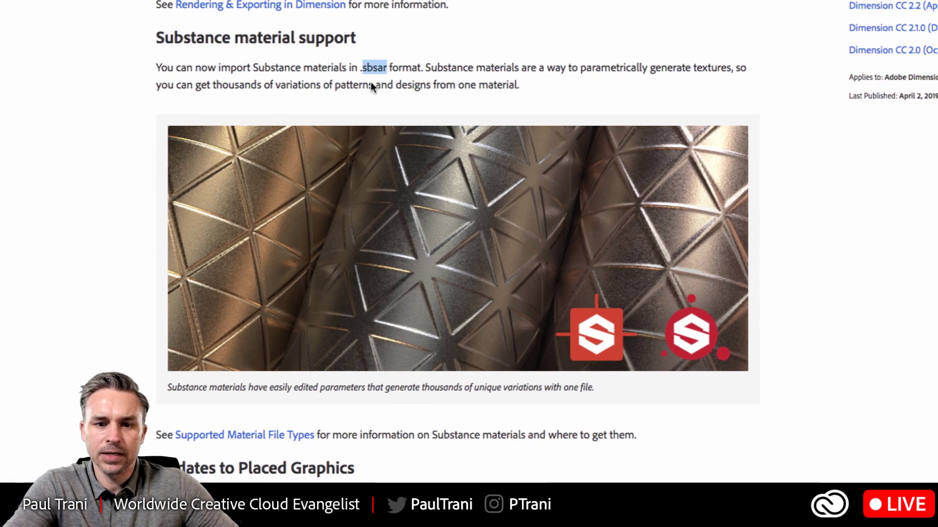
double_click(271, 67)
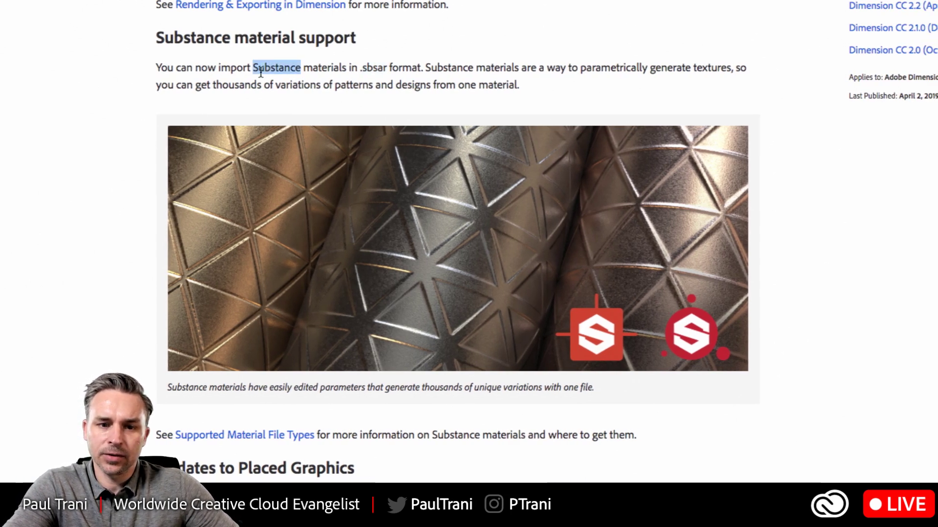
click(263, 68)
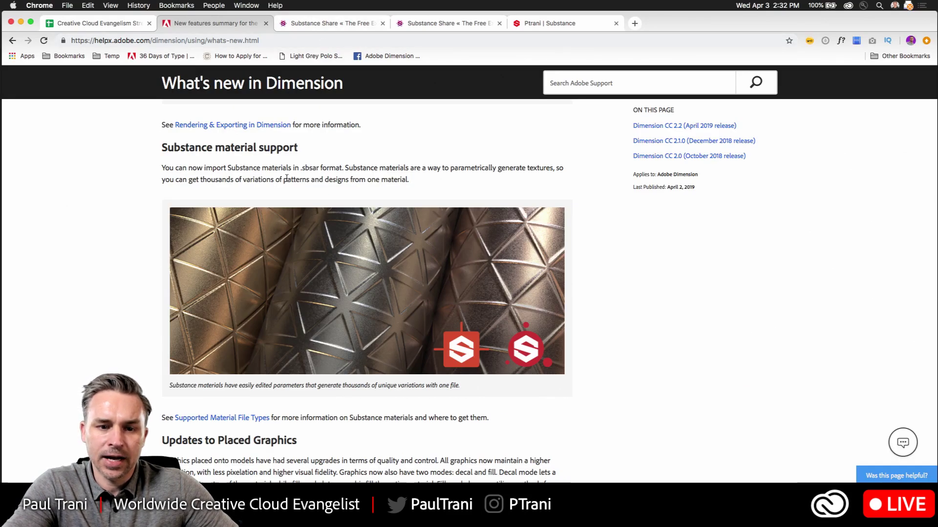
scroll(287, 178, down, 5)
scroll(278, 161, up, 5)
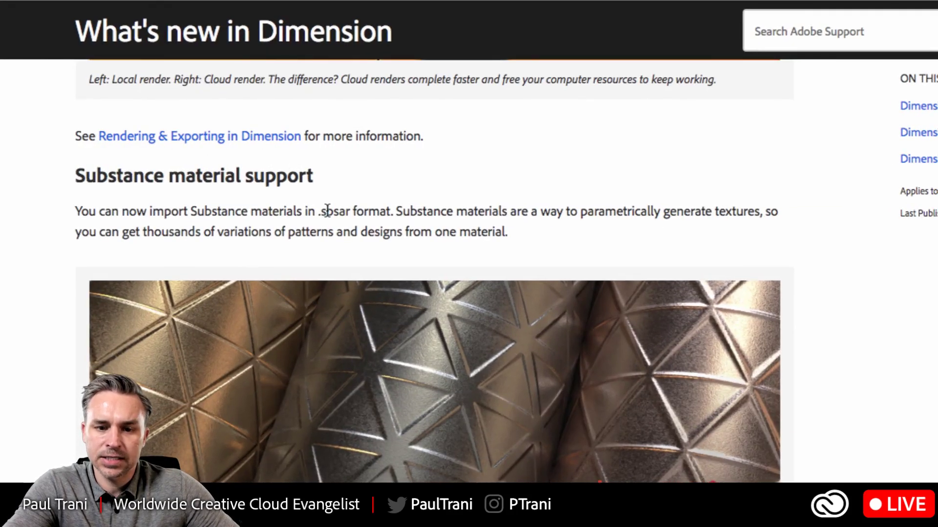
double_click(327, 211)
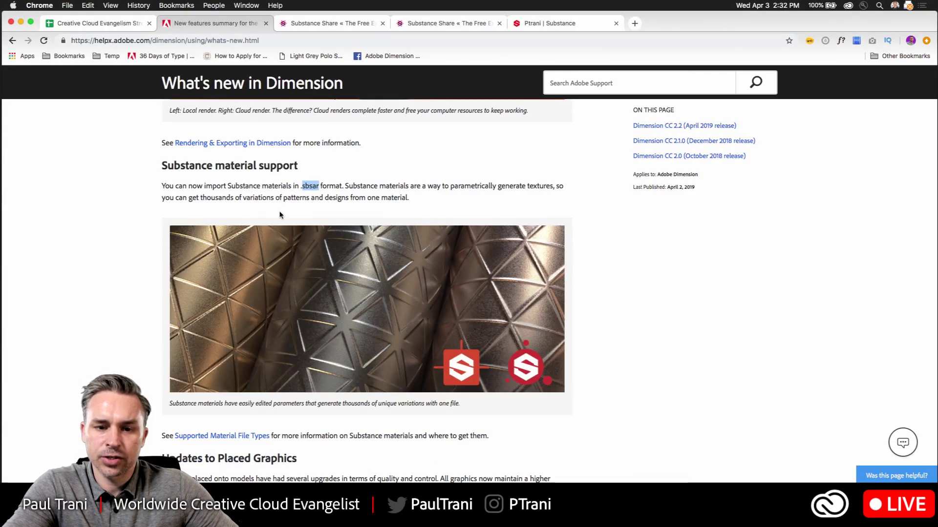
Read past Placed Graphics, Libraries and Units to the 2.2 Enhancements and What's changed lists
scroll(118, 223, down, 6)
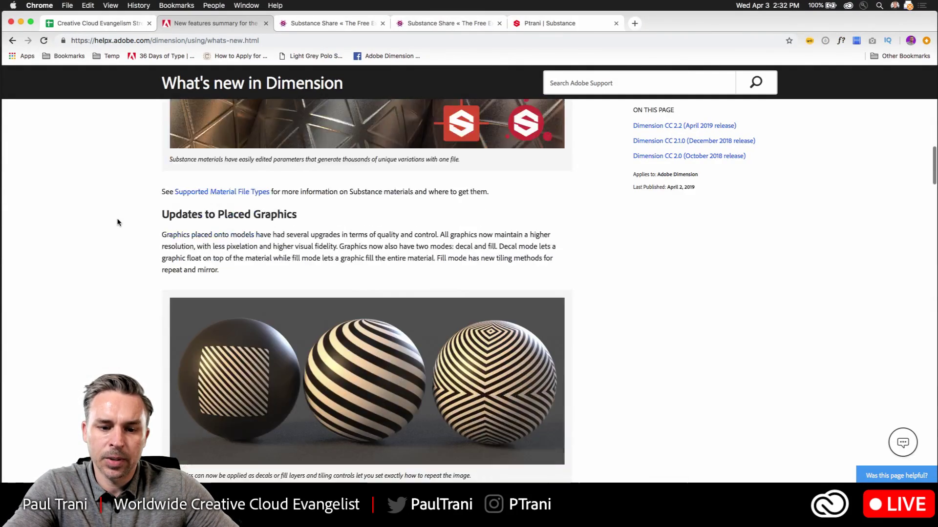
scroll(147, 246, down, 4)
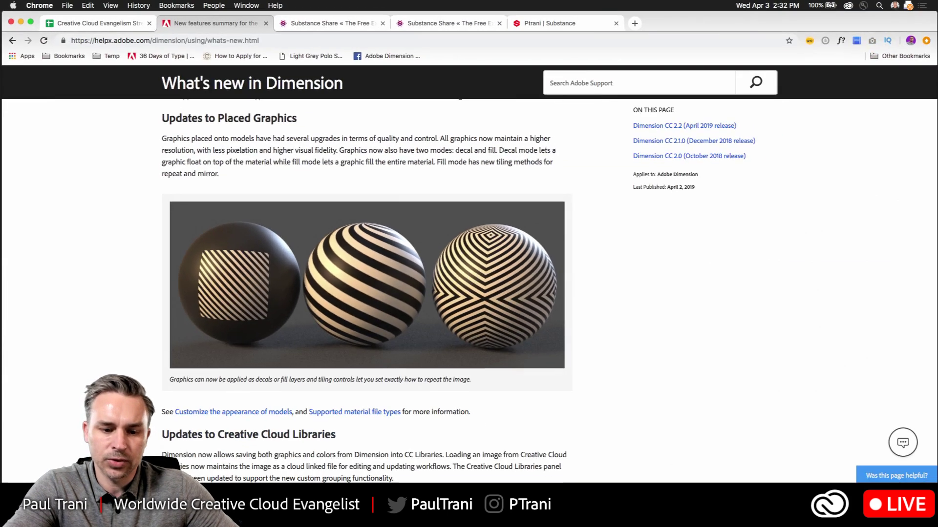
scroll(536, 312, down, 5)
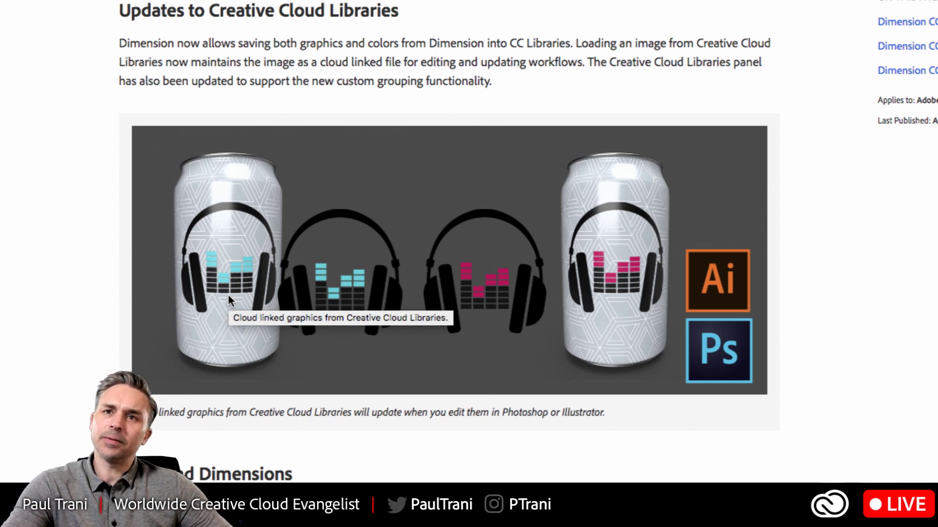
scroll(227, 295, down, 8)
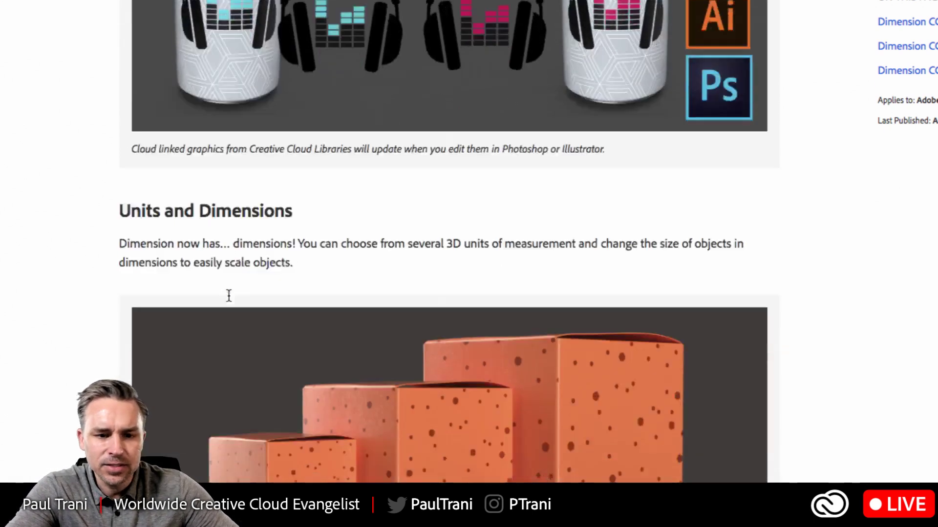
scroll(228, 295, down, 2)
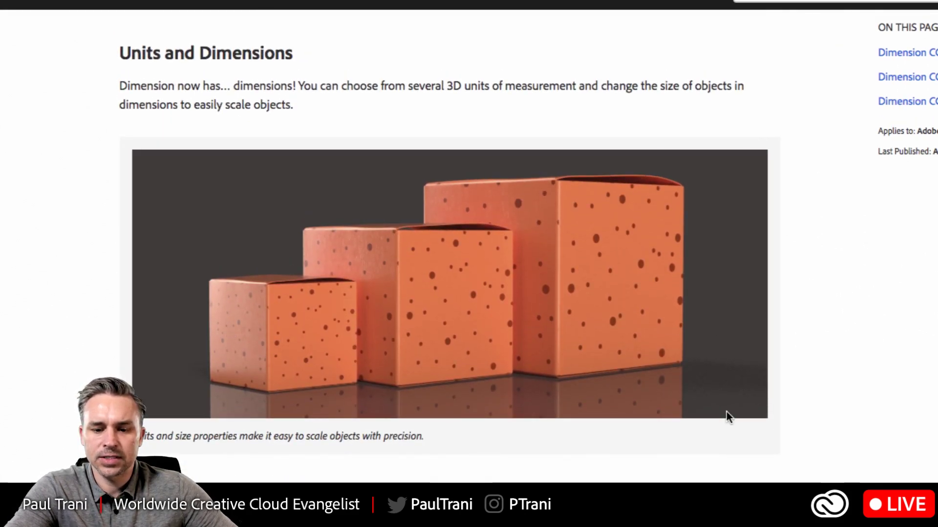
scroll(733, 415, down, 3)
scroll(737, 440, down, 7)
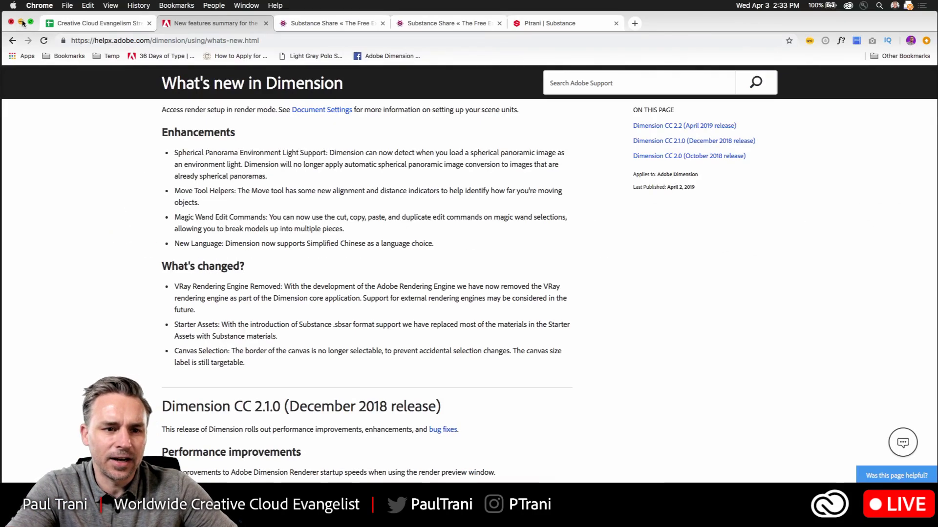
Back in Dimension, cancel the running render and back out of creating a new document
click(23, 28)
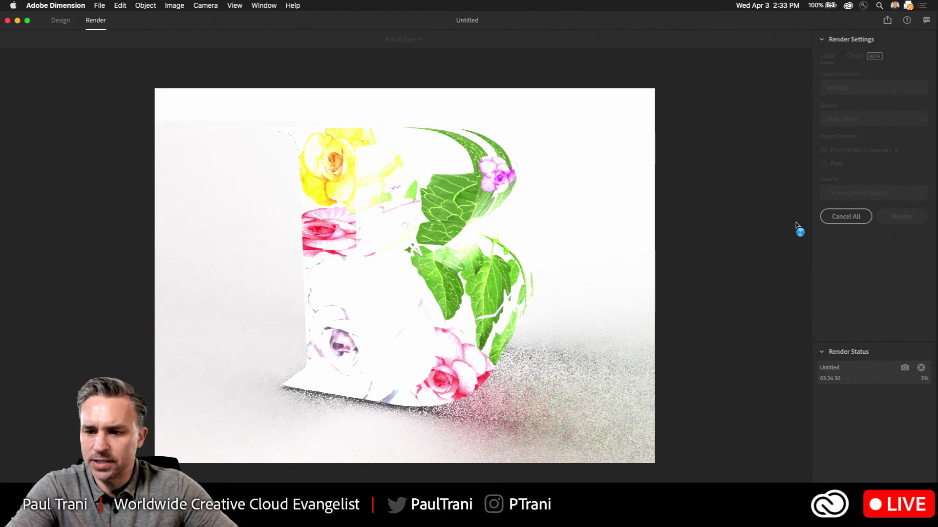
click(833, 221)
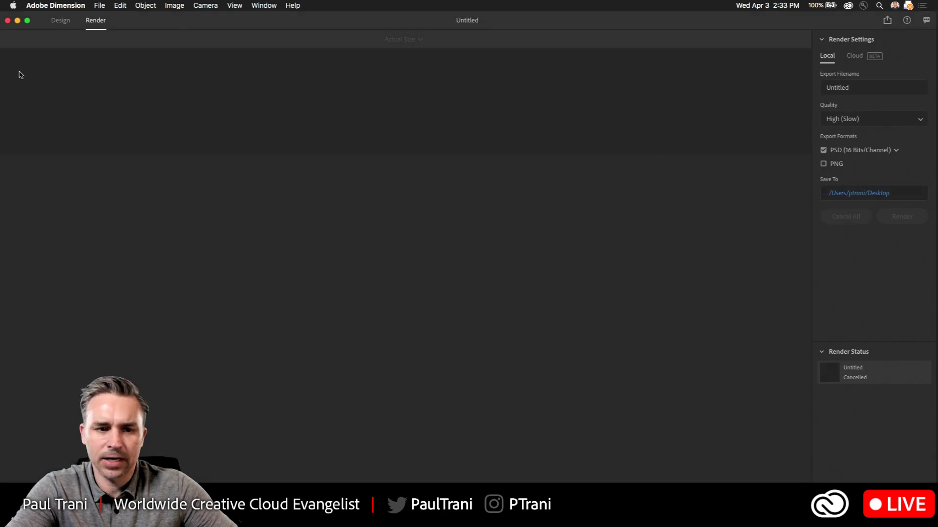
click(56, 20)
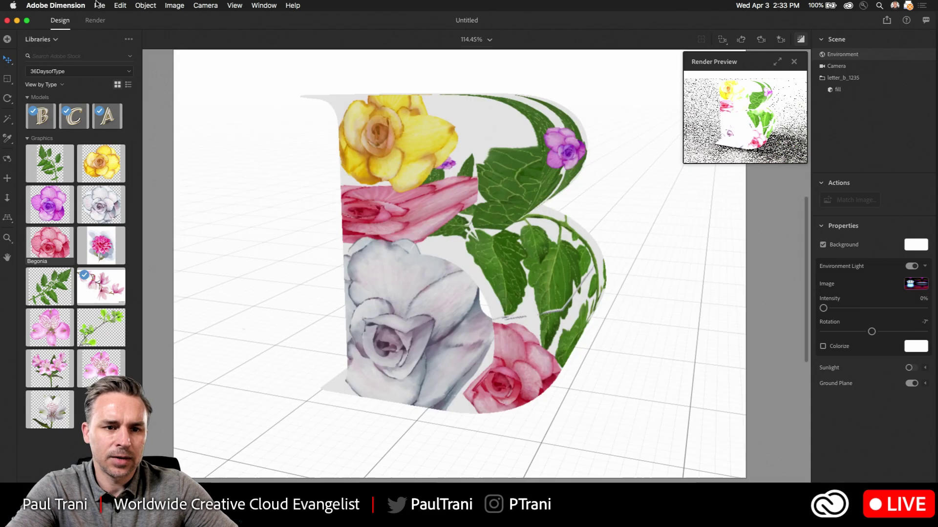
click(99, 5)
click(110, 15)
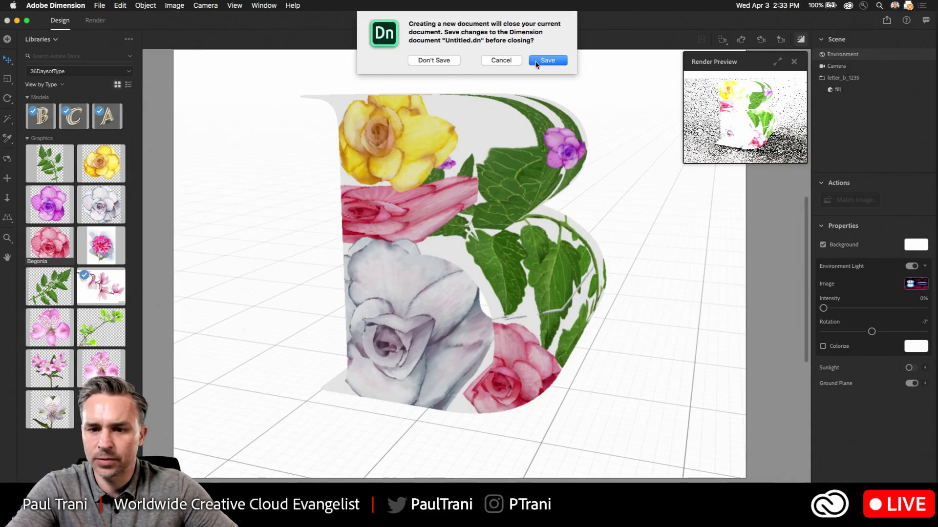
click(501, 63)
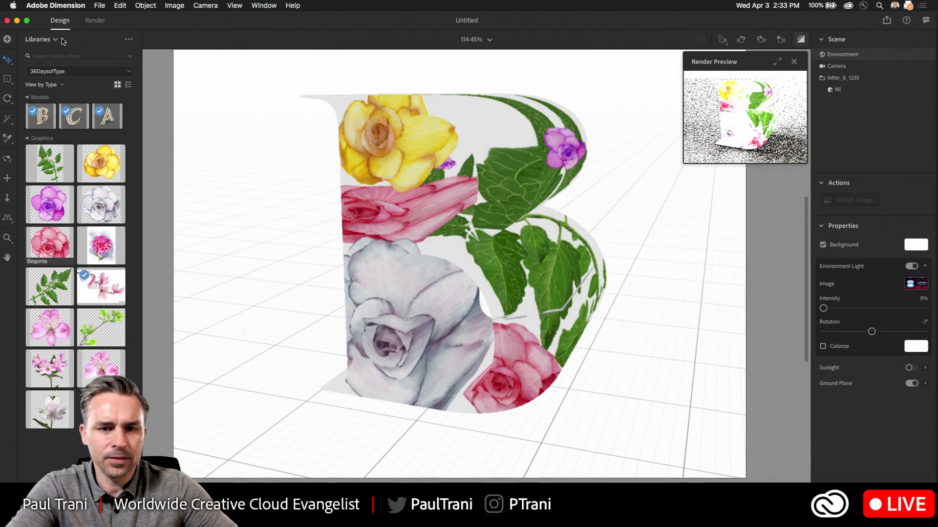
Save the letter B scene as B on the Desktop
click(100, 5)
click(108, 74)
click(288, 101)
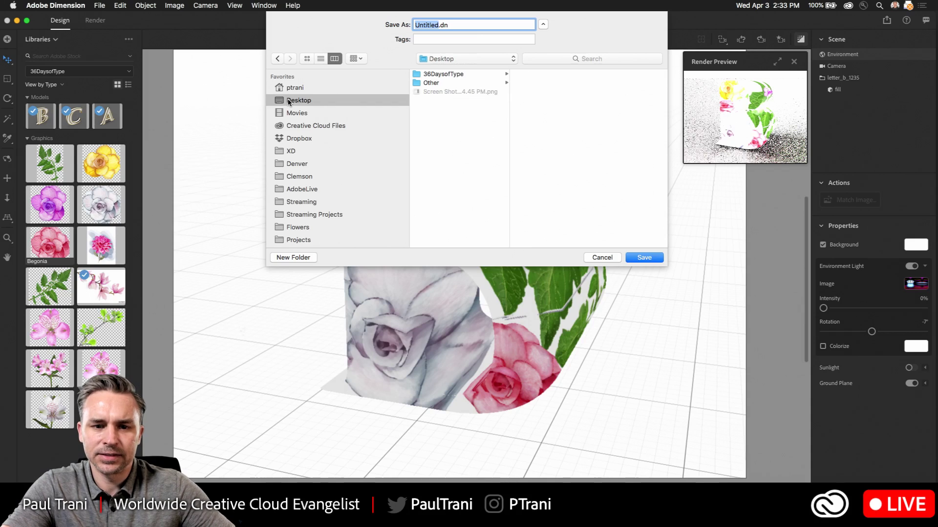
text(B)
key(Return)
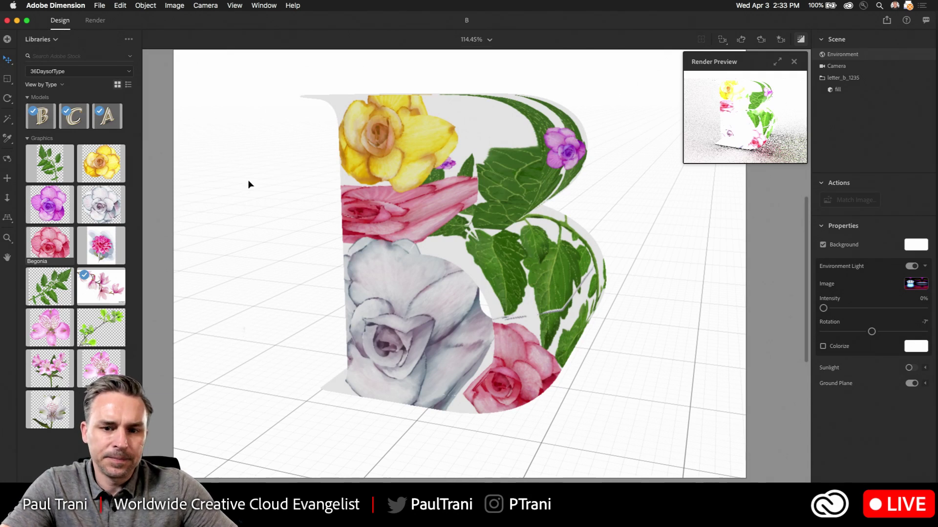
Start a new document and drag a Sphere from the Starter Assets models onto the canvas, nudging it on Z
click(100, 5)
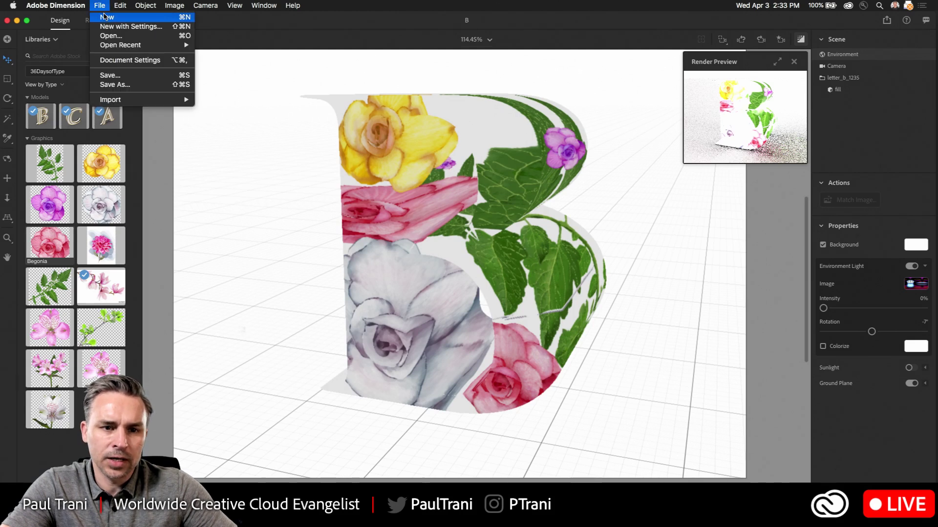
click(105, 17)
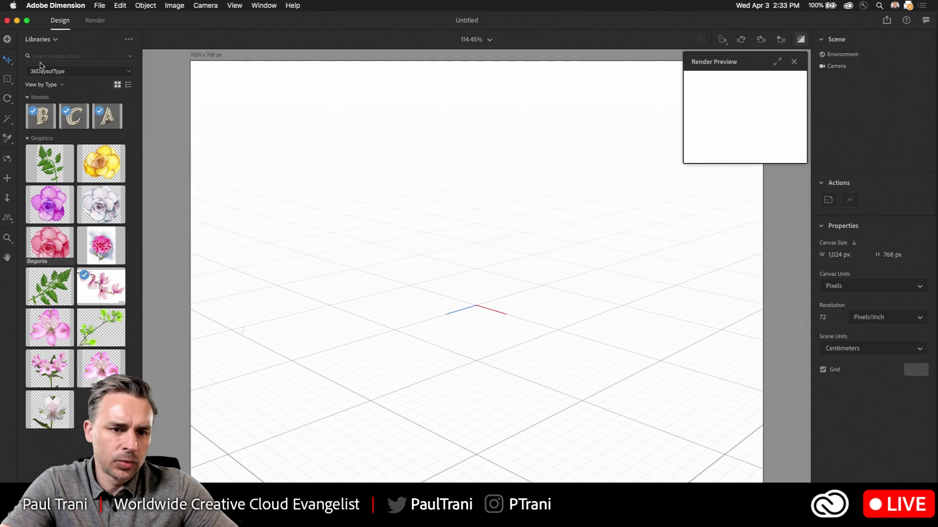
click(39, 40)
click(40, 59)
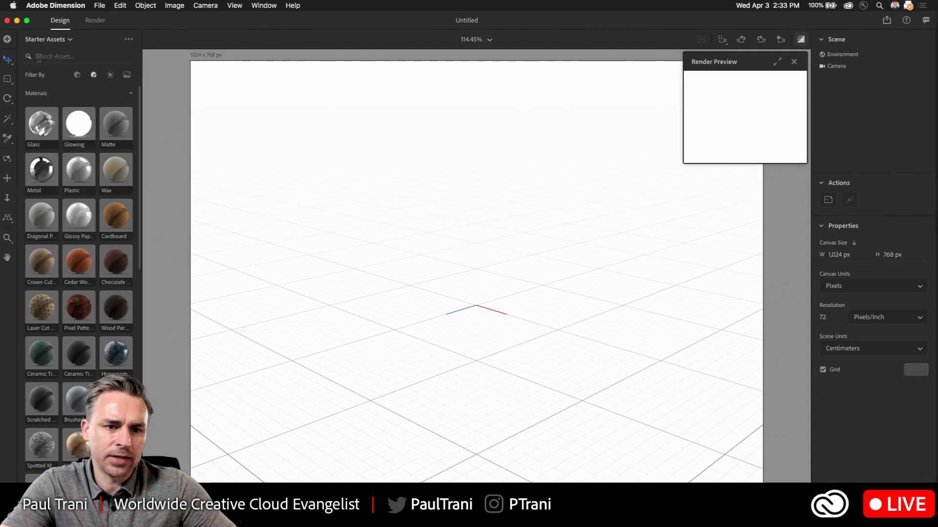
scroll(55, 243, down, 10)
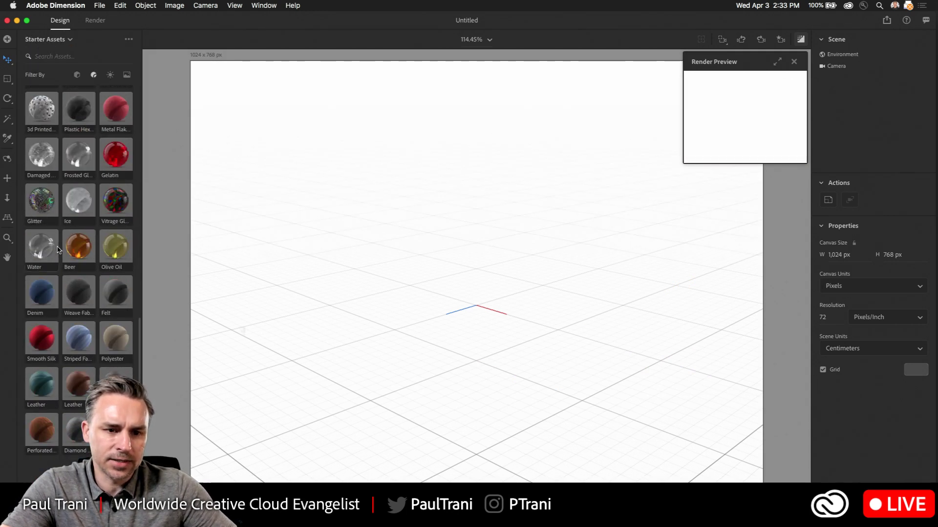
click(77, 75)
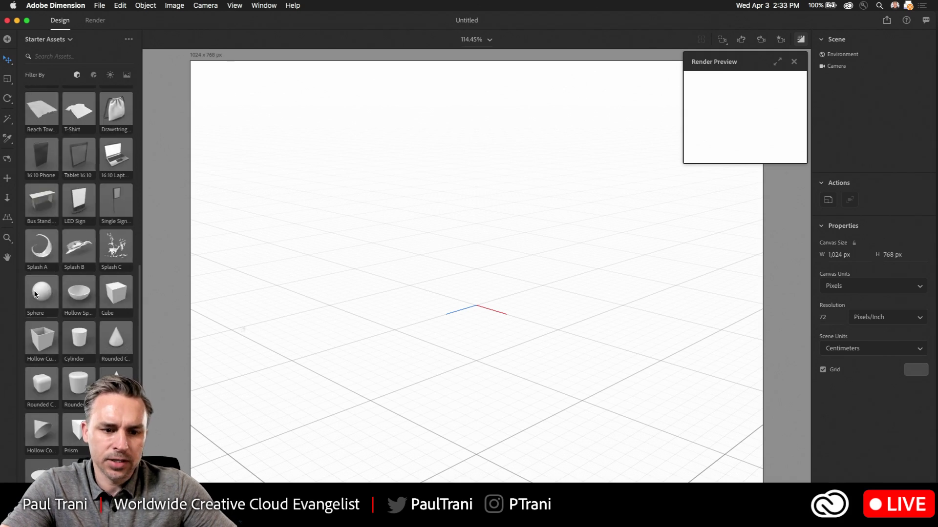
drag(35, 294, 471, 339)
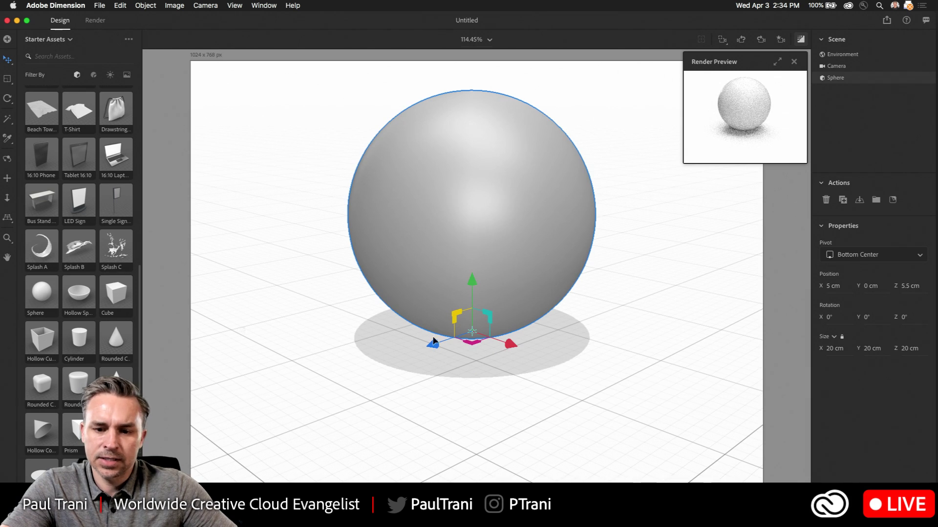
mouse_move(433, 344)
mouse_down()
mouse_move(400, 359)
mouse_move(438, 342)
mouse_up()
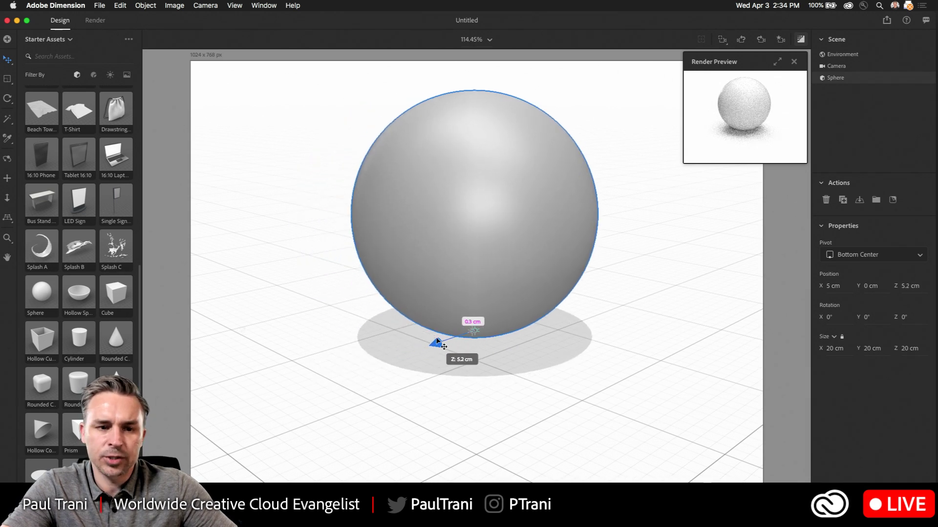
Filter the Starter Assets to Materials and browse the list
click(93, 75)
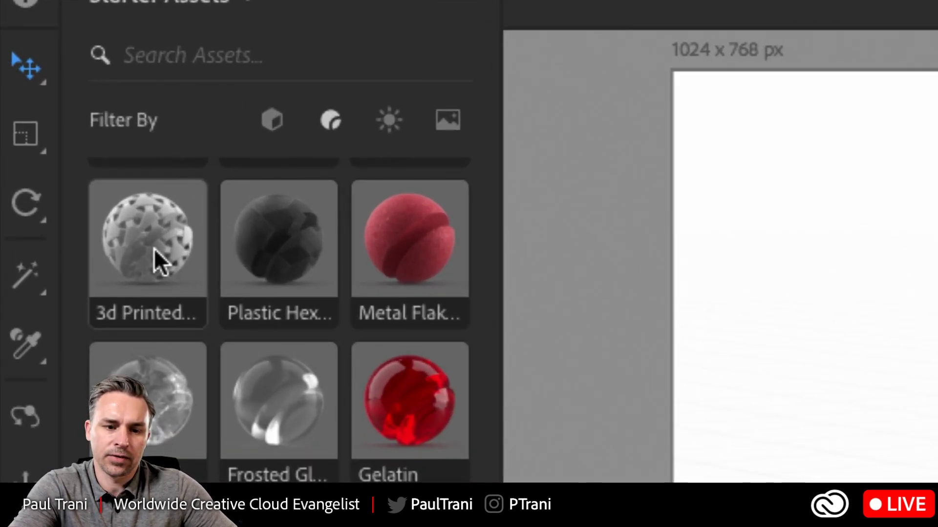
scroll(161, 234, down, 10)
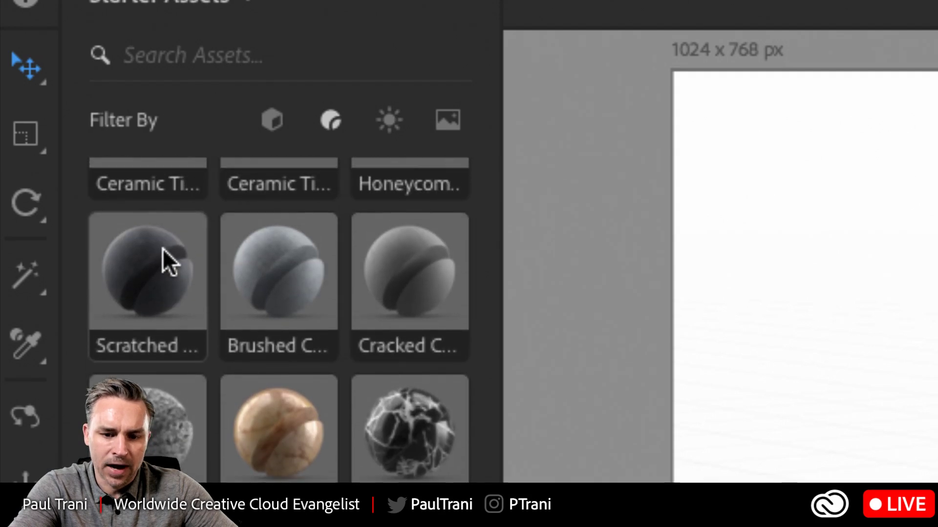
scroll(184, 325, up, 10)
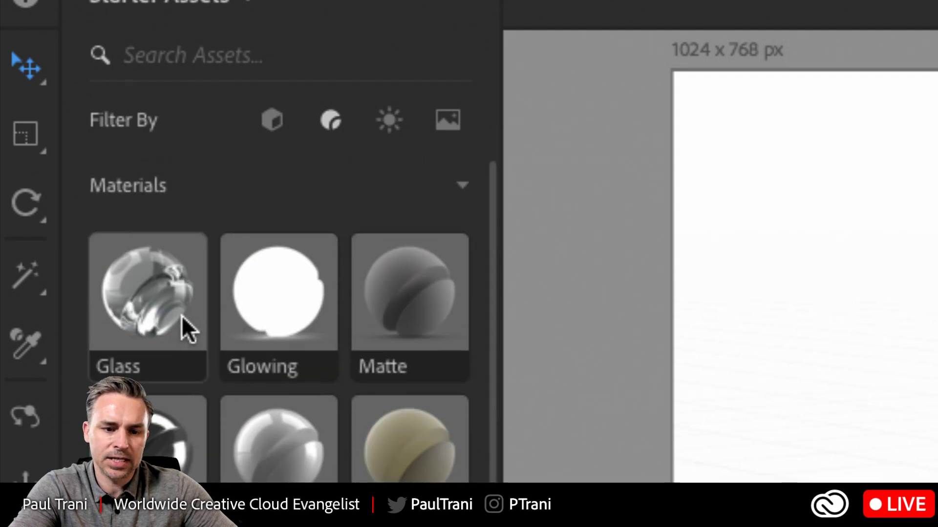
scroll(182, 327, down, 3)
scroll(182, 326, up, 3)
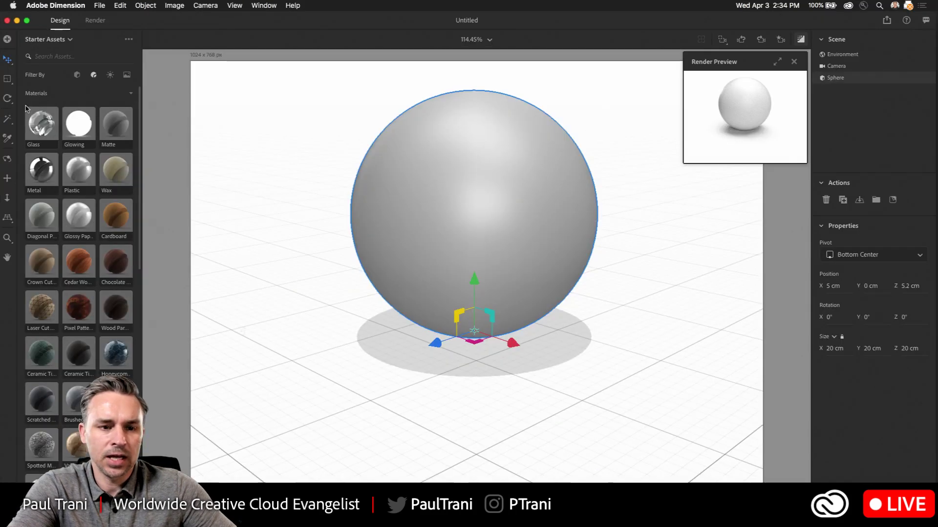
Try Glass, Laser Cut American Walnut and Glitter on the sphere, settling on 3d Printed Mesh
drag(146, 294, 444, 206)
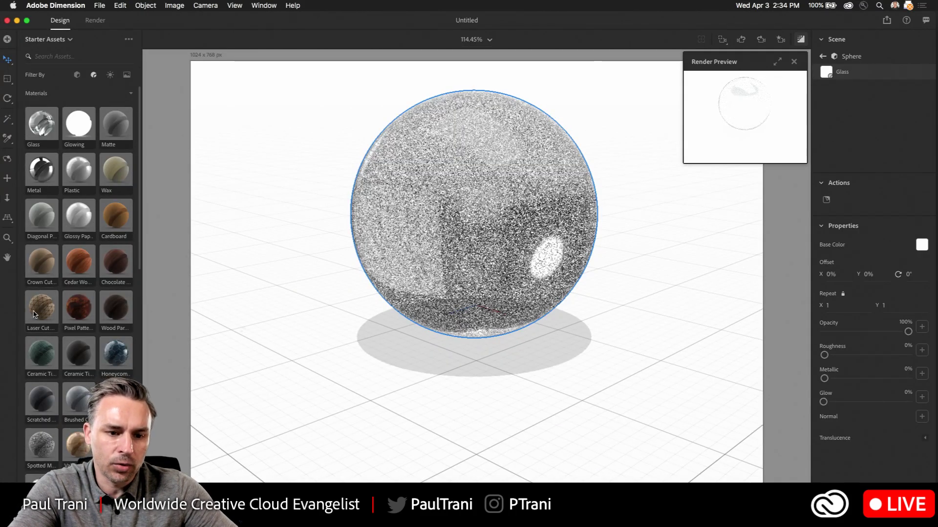
drag(35, 314, 424, 207)
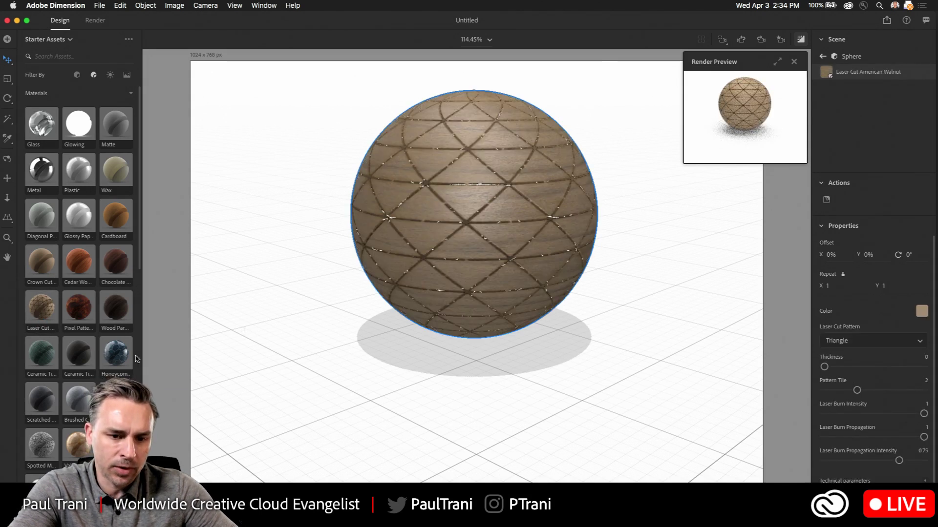
scroll(136, 360, down, 10)
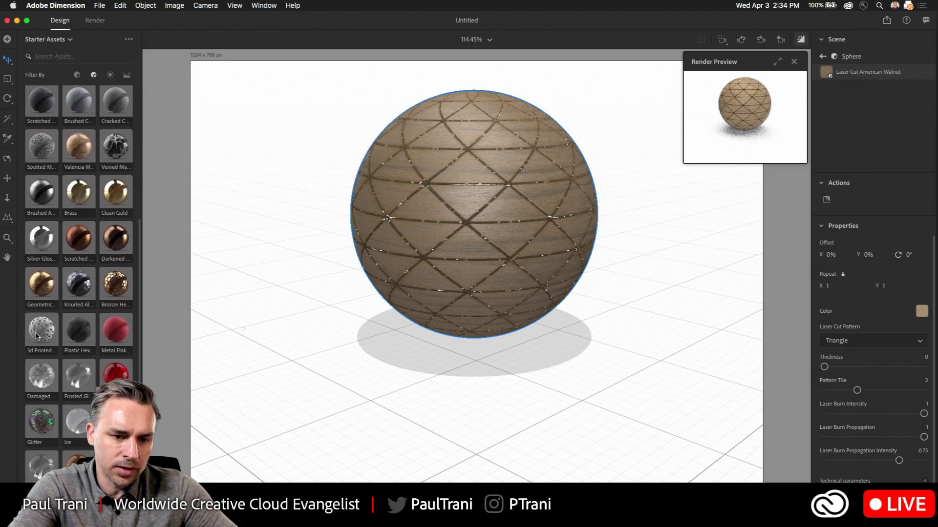
scroll(37, 336, down, 3)
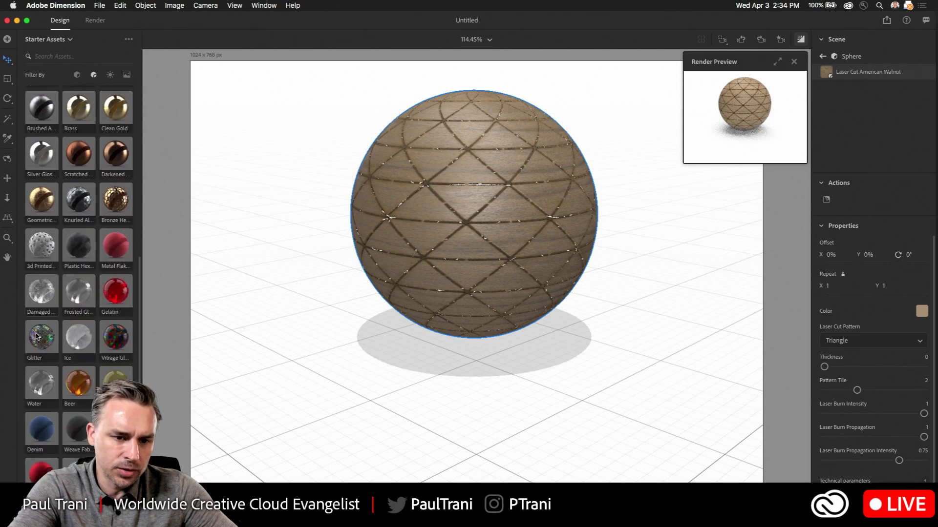
click(32, 256)
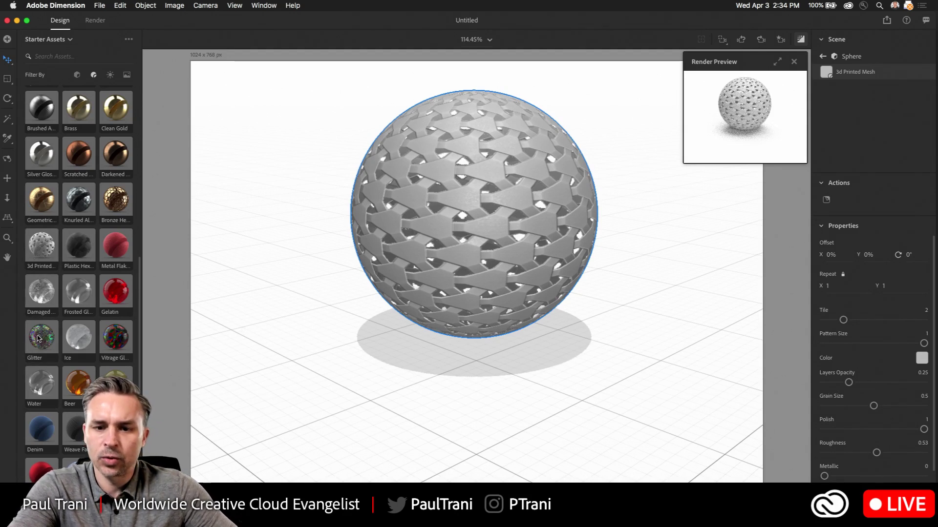
click(39, 338)
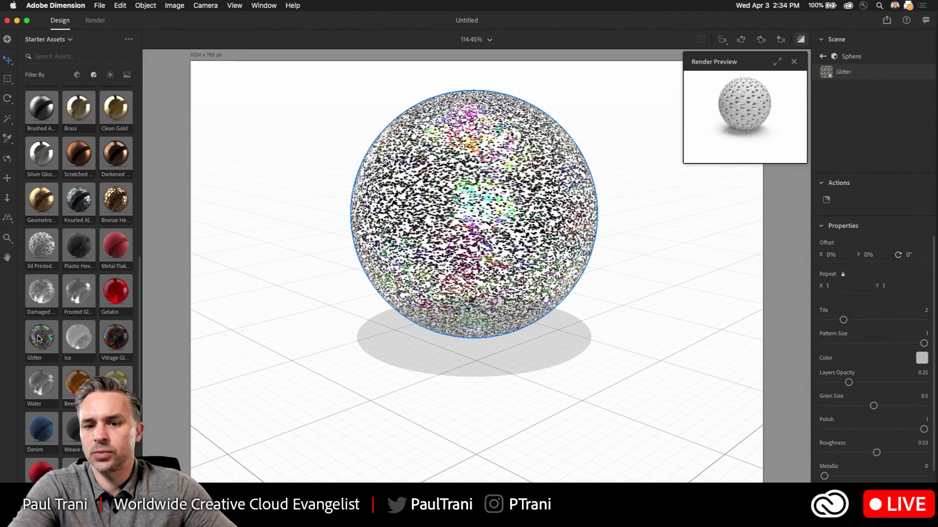
click(38, 248)
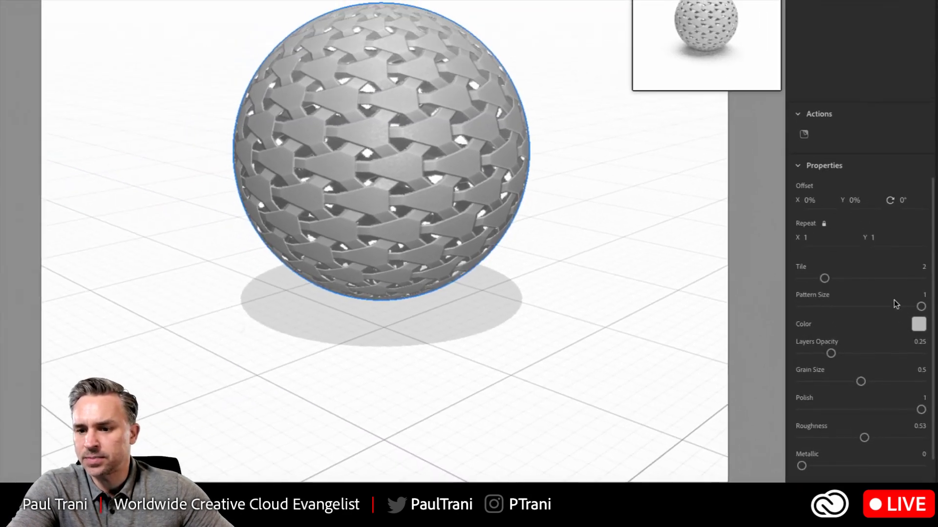
scroll(894, 300, down, 1)
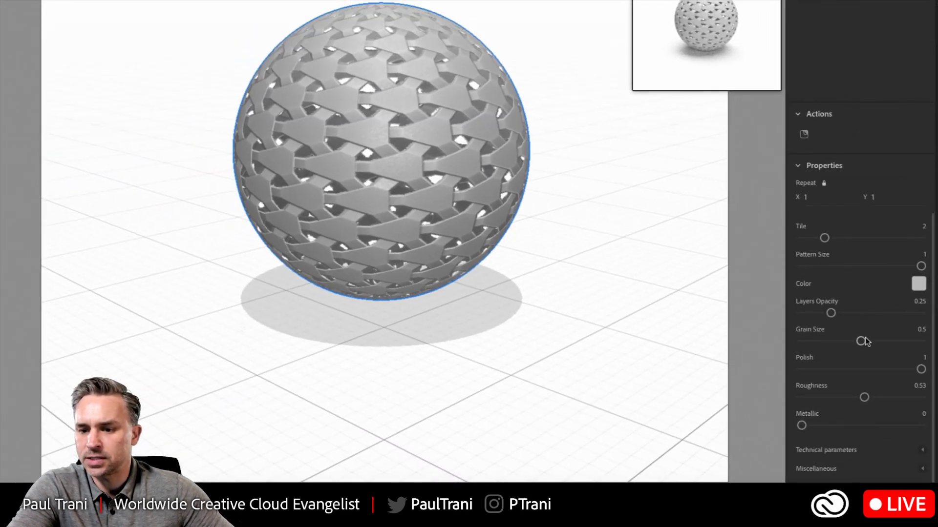
scroll(865, 339, up, 1)
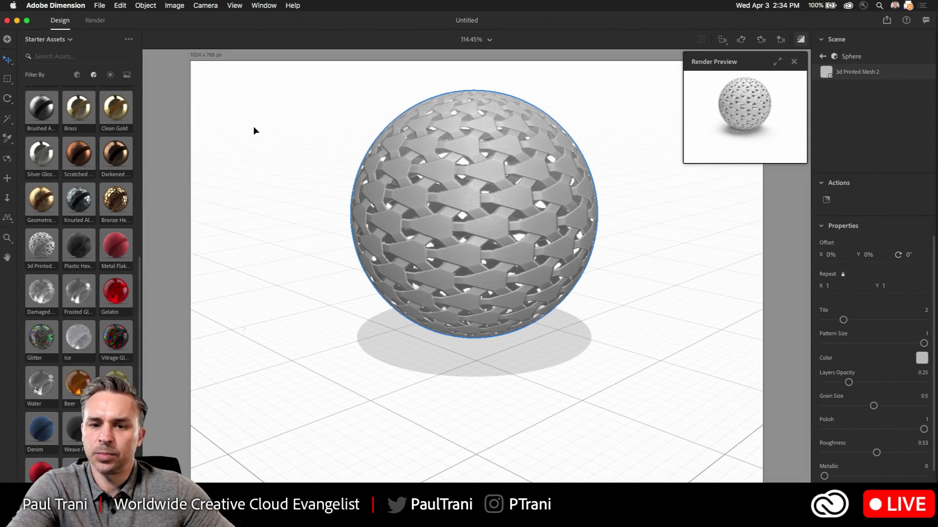
click(264, 129)
Light the scene with the Studio Color Stage environment lighting
click(272, 102)
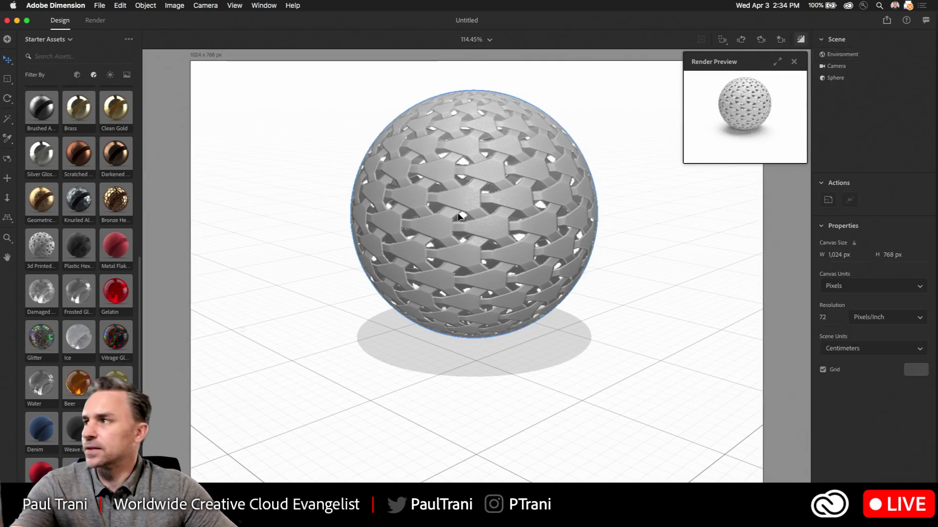
click(110, 74)
drag(49, 362, 358, 375)
click(29, 355)
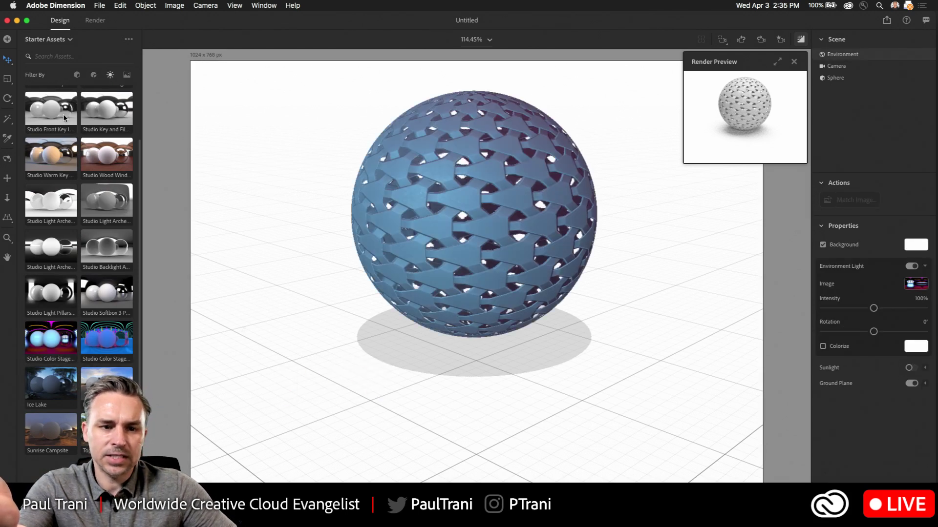
Try Diagonal Gradient and Stripes backgrounds, keep Horizontal Gradient, and drag the sphere forward
click(110, 75)
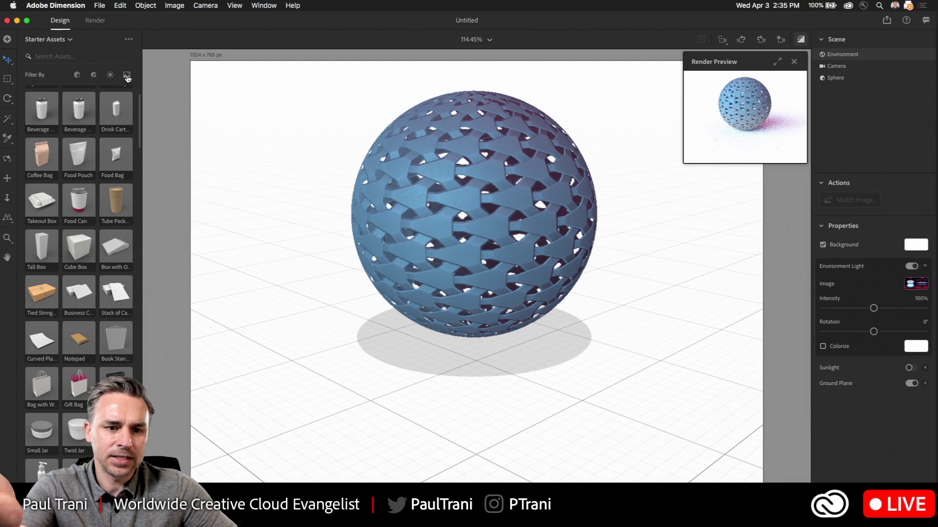
click(128, 75)
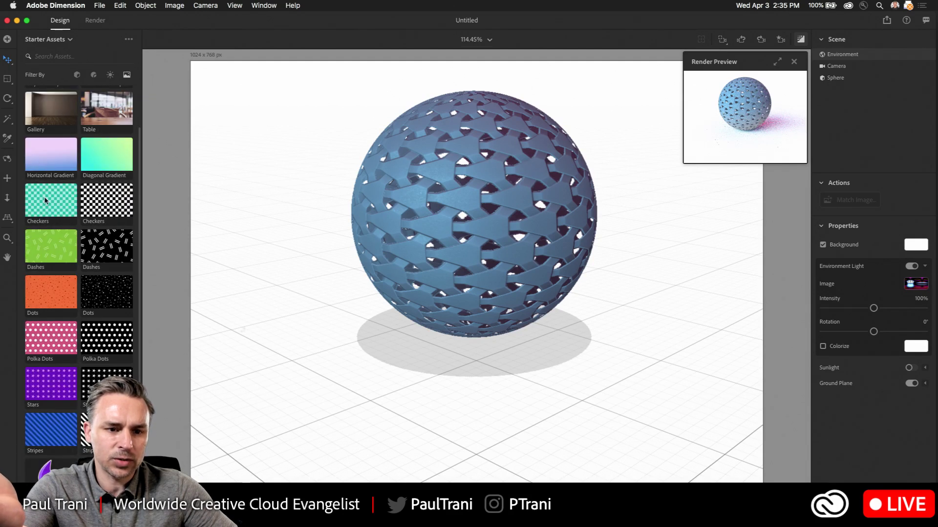
drag(95, 159, 342, 360)
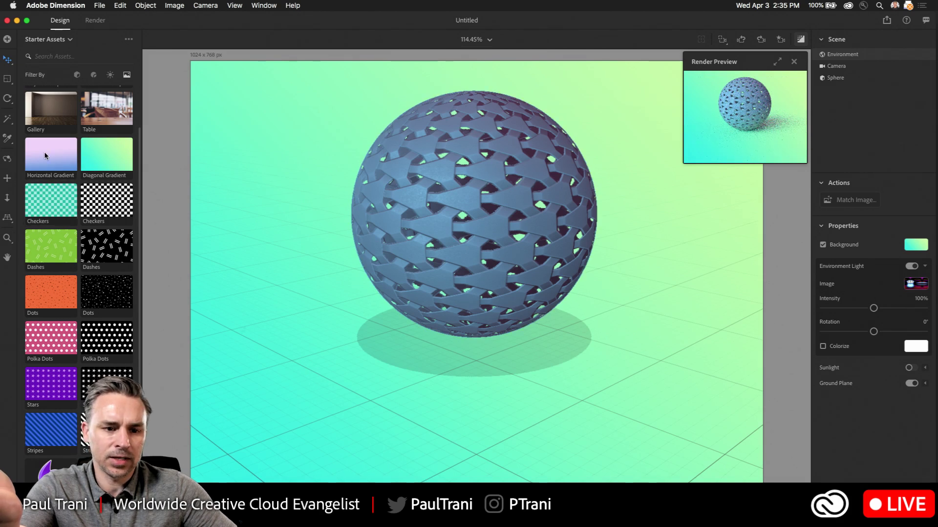
drag(45, 157, 288, 397)
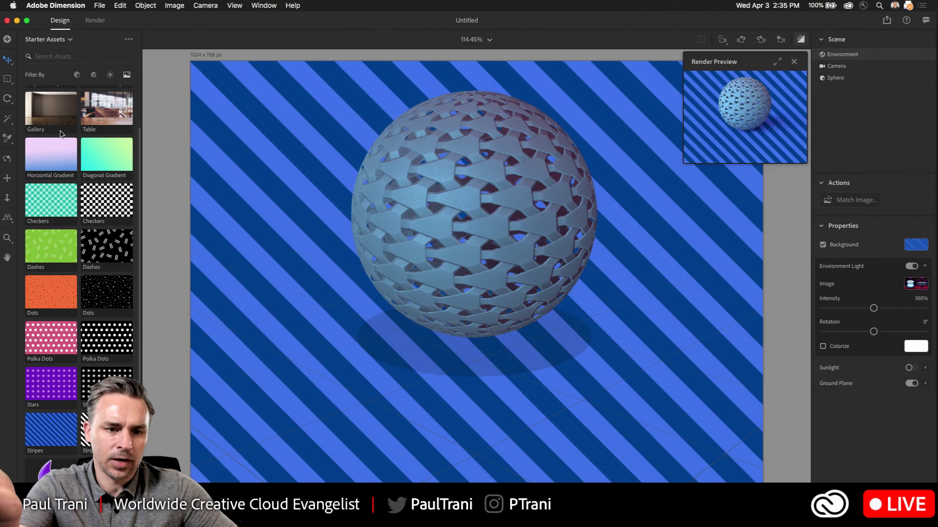
drag(57, 160, 283, 268)
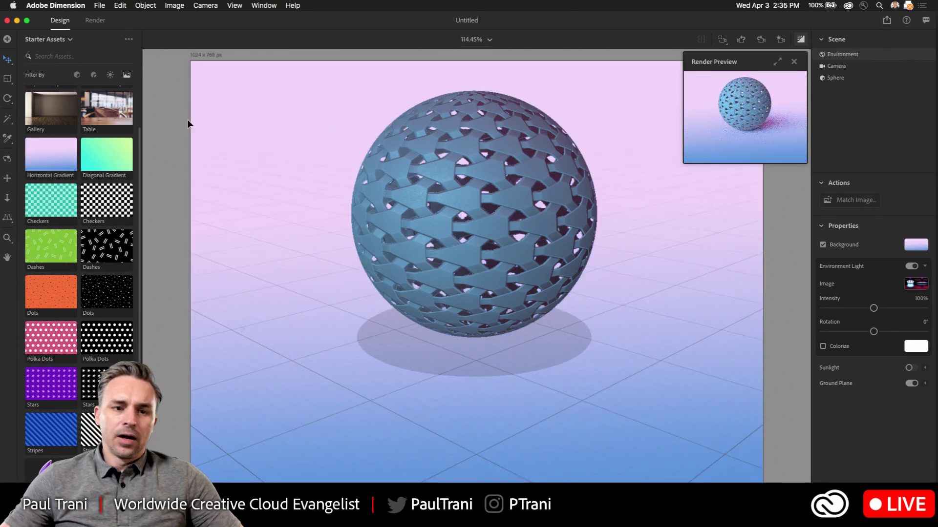
drag(412, 203, 342, 278)
In Render settings, choose Cloud rendering, name the export Sphere, and set Quality to Medium
click(101, 5)
mouse_move(117, 102)
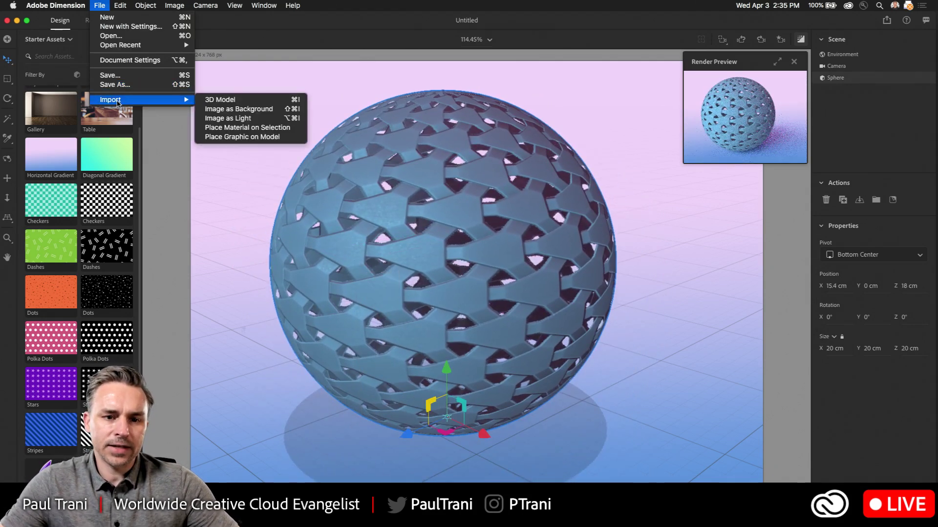
click(240, 92)
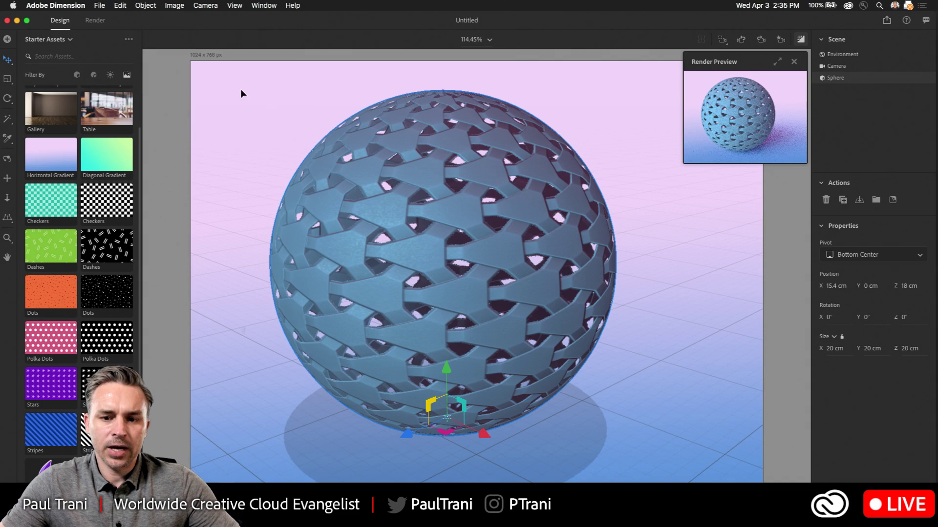
click(94, 20)
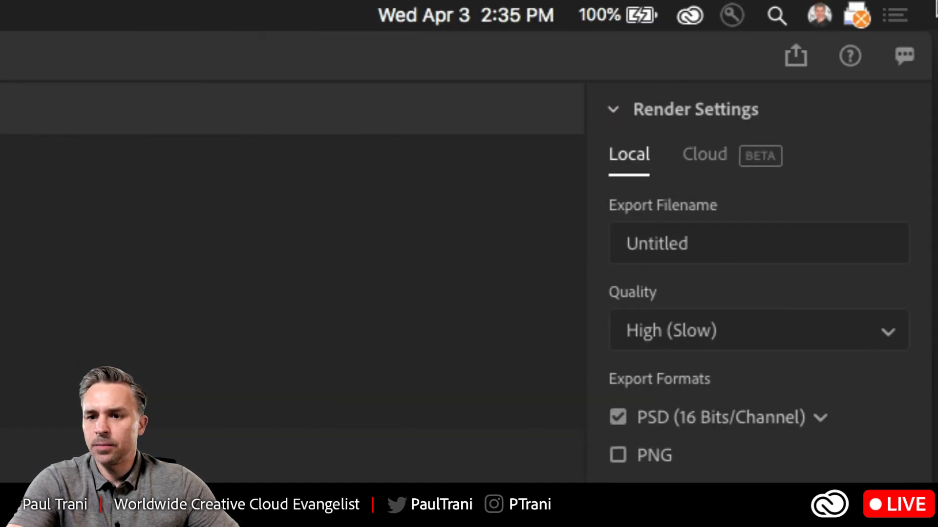
click(702, 168)
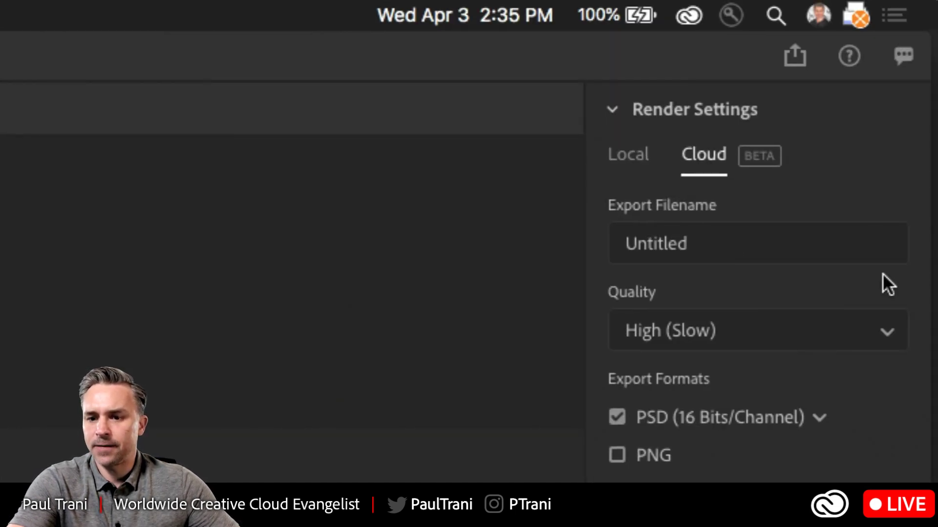
click(721, 240)
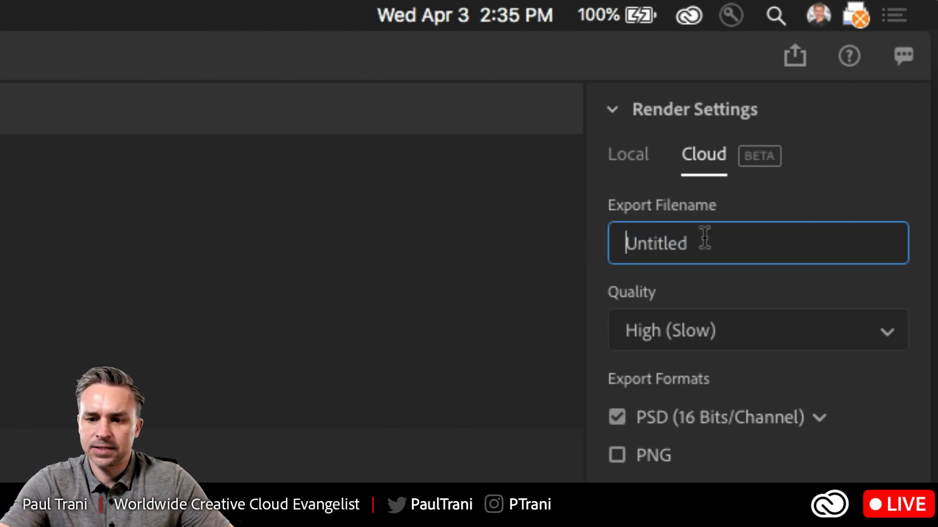
double_click(705, 237)
text(Sphere)
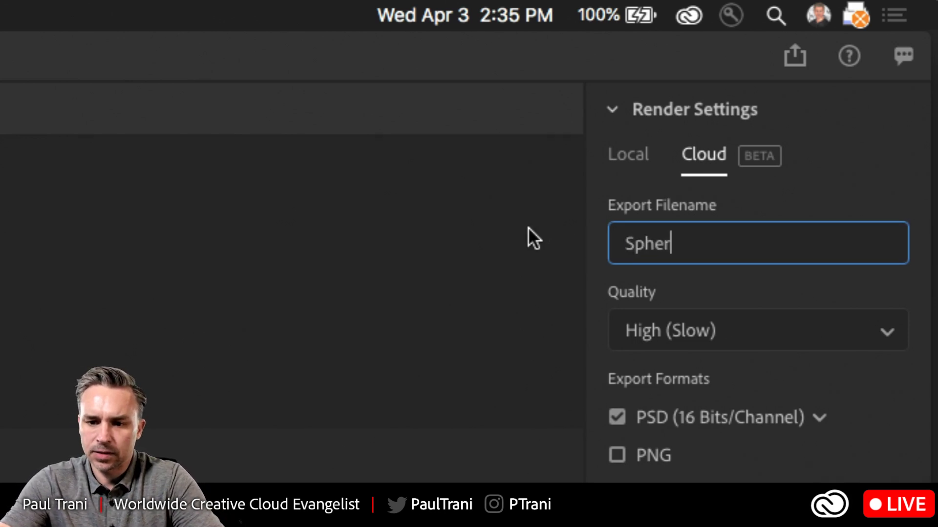
click(698, 336)
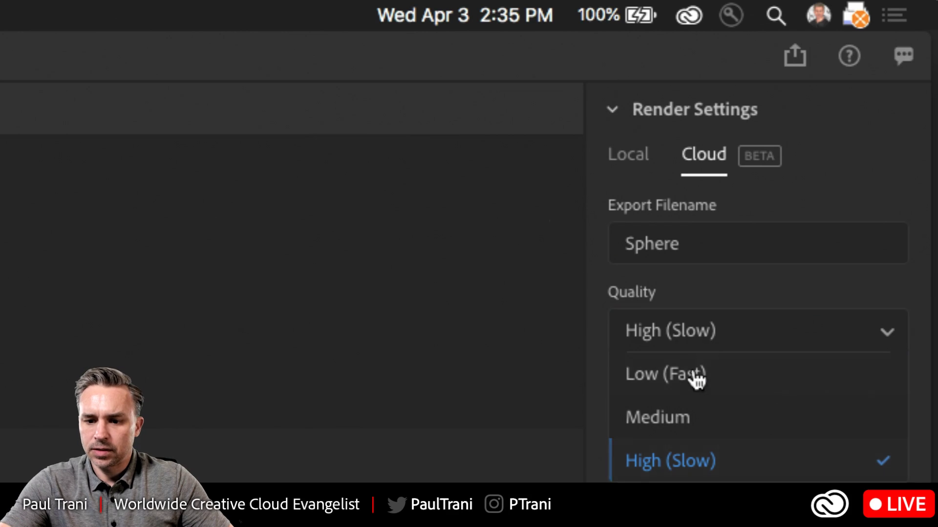
click(666, 423)
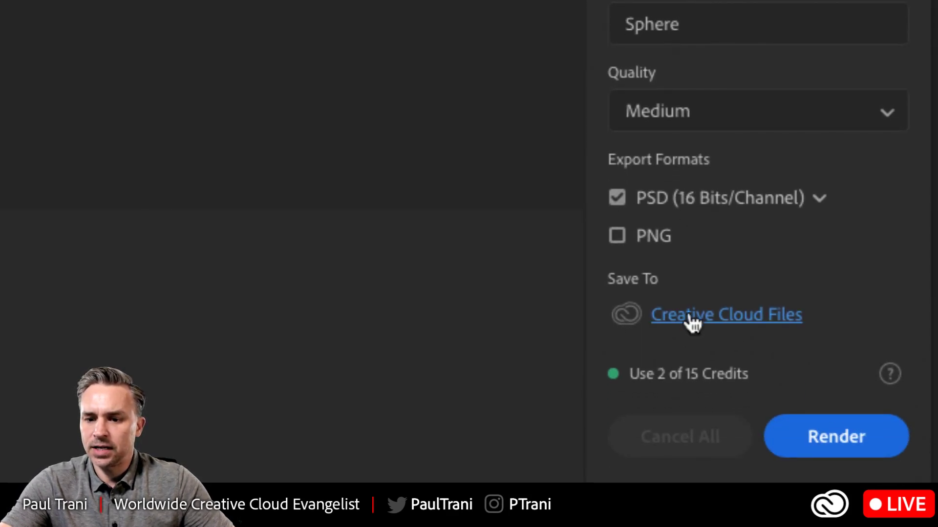
Start the cloud render, saving the document as Sphere and uploading it
click(847, 439)
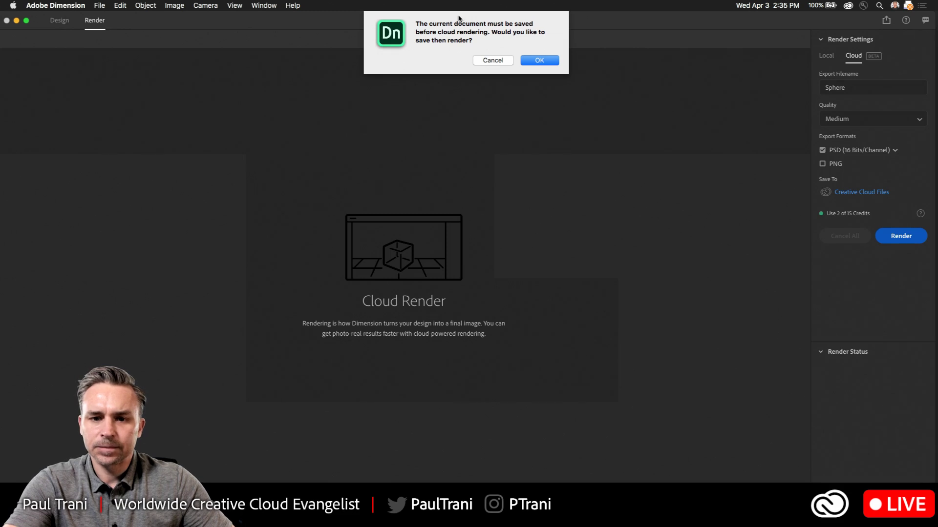
click(540, 60)
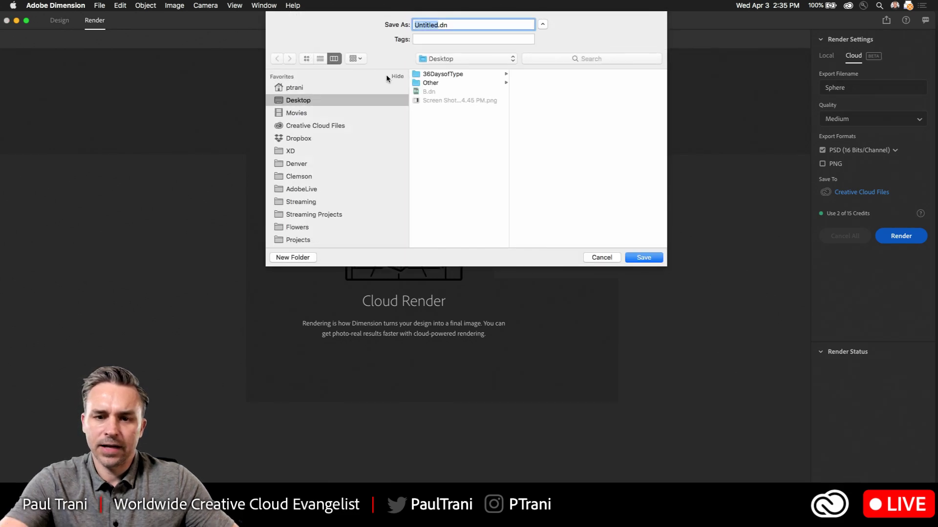
text(Sphere)
key(Return)
click(897, 236)
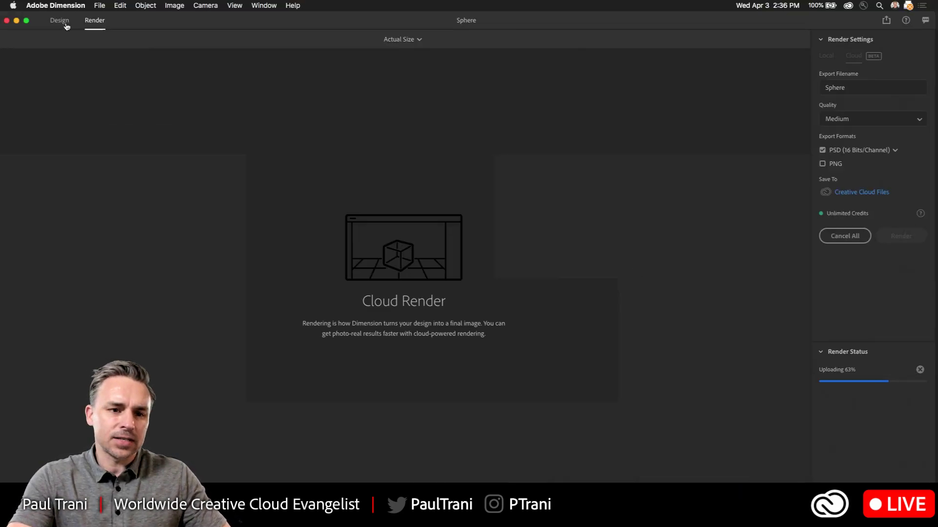
Back in Design, save the document and raise the sphere to Y 3.5 cm
click(65, 22)
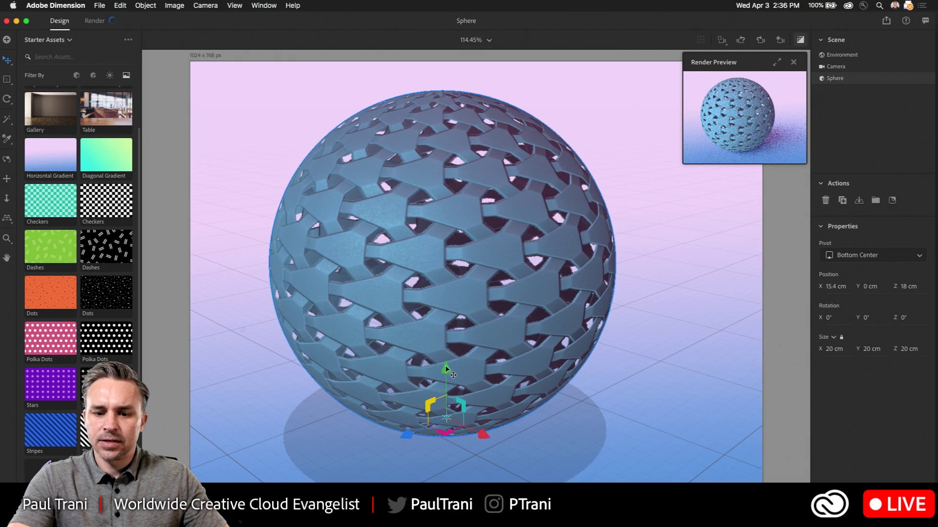
click(99, 5)
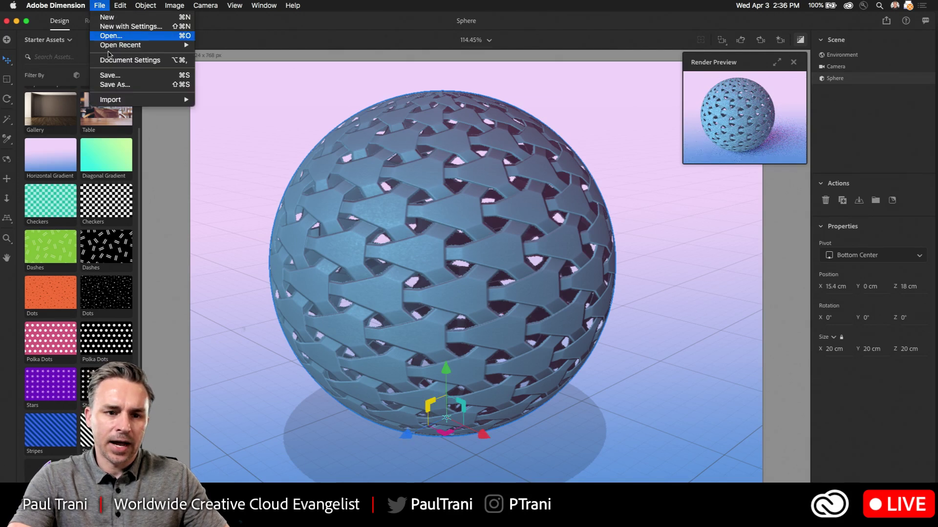
click(110, 75)
drag(446, 371, 443, 337)
click(99, 5)
click(111, 76)
Switch to Chrome and bring up the Substance Share page
key(super+Tab)
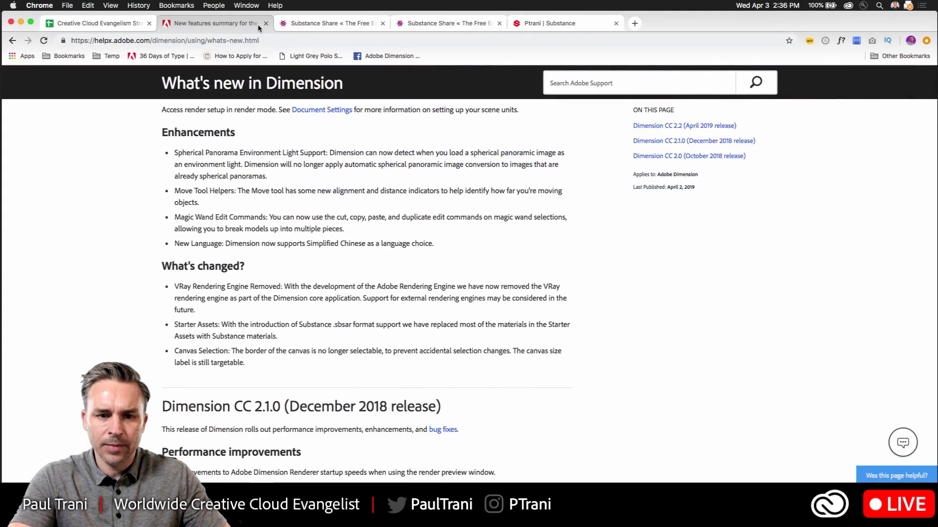
triple_click(95, 246)
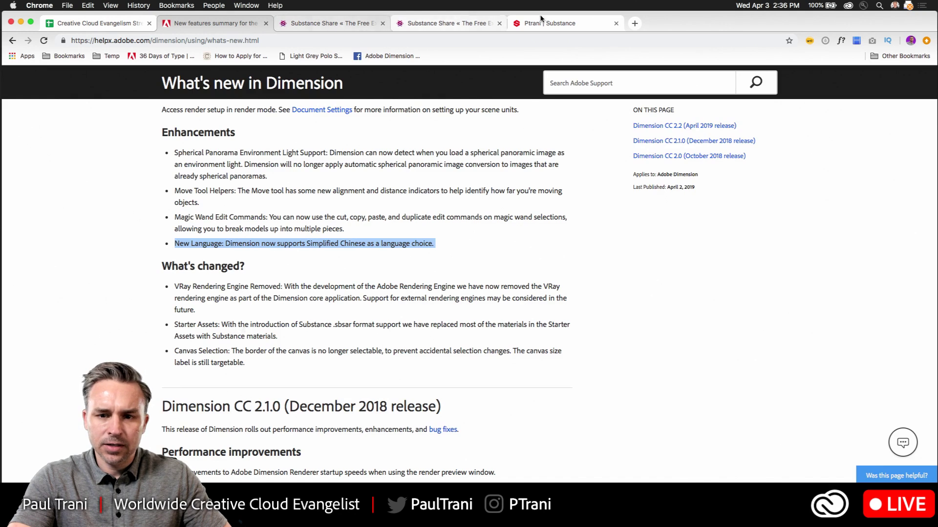
click(338, 24)
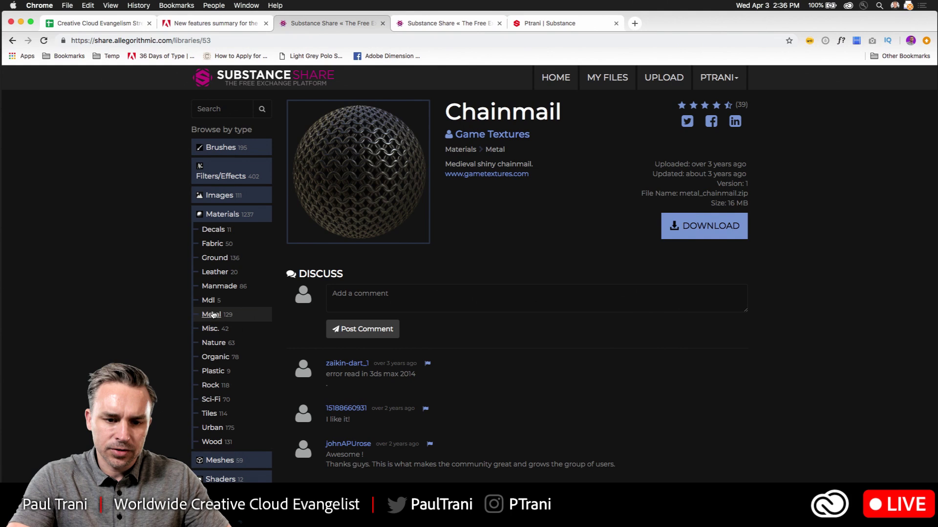
Open Embossed Metal from the Metal category and download Embossed_metal.zip
click(212, 316)
scroll(553, 318, down, 10)
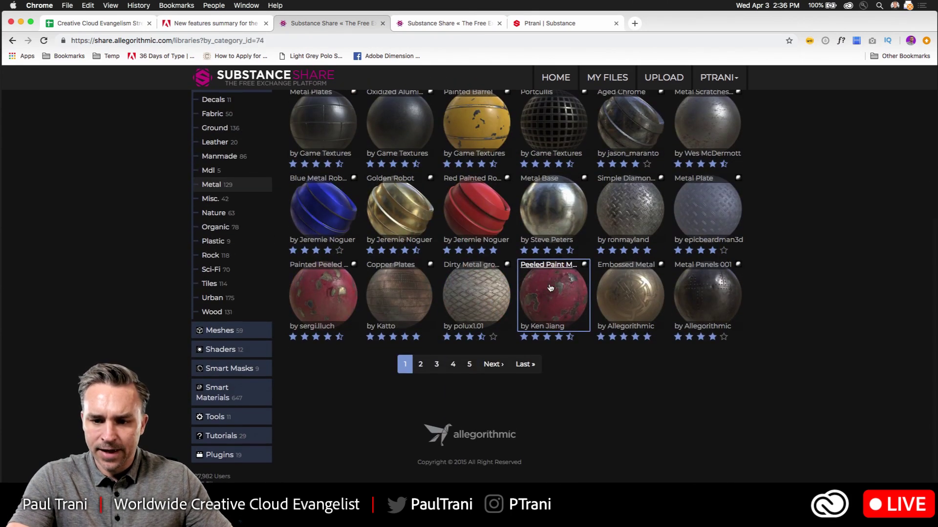
scroll(681, 470, up, 7)
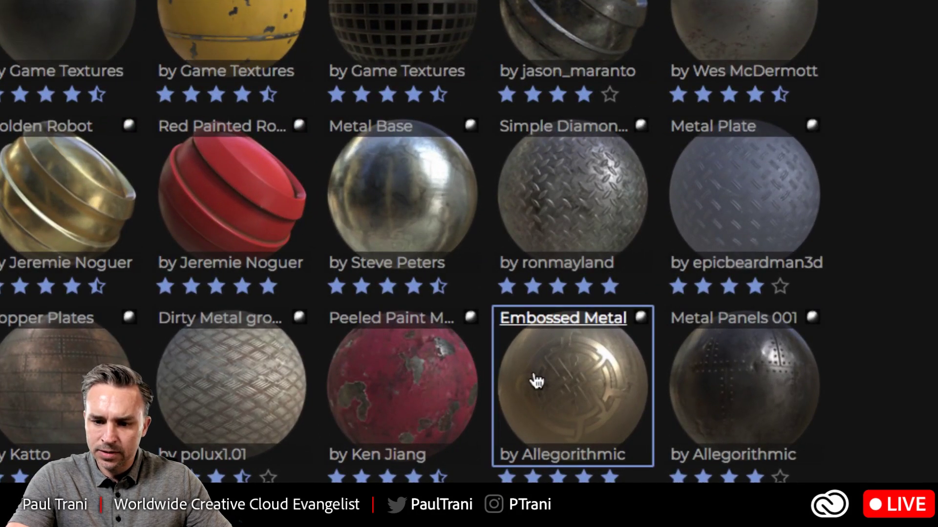
click(522, 415)
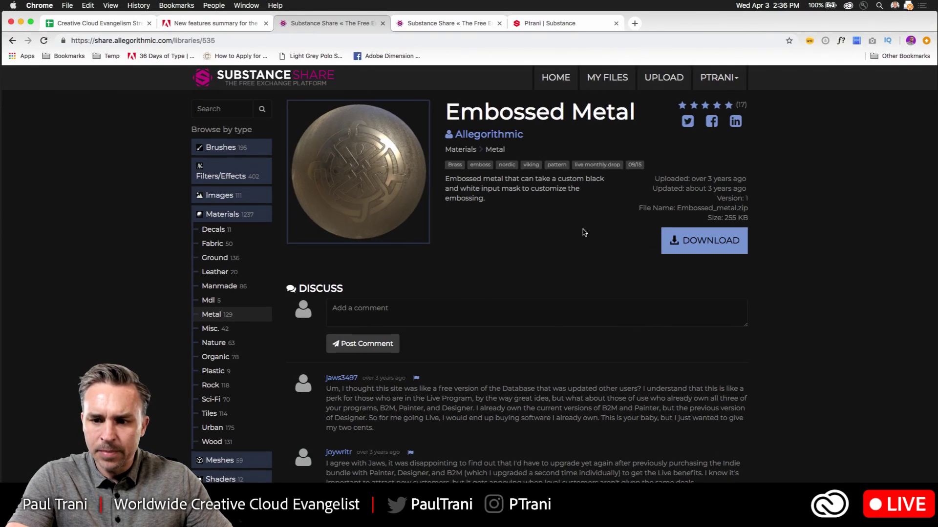
click(667, 233)
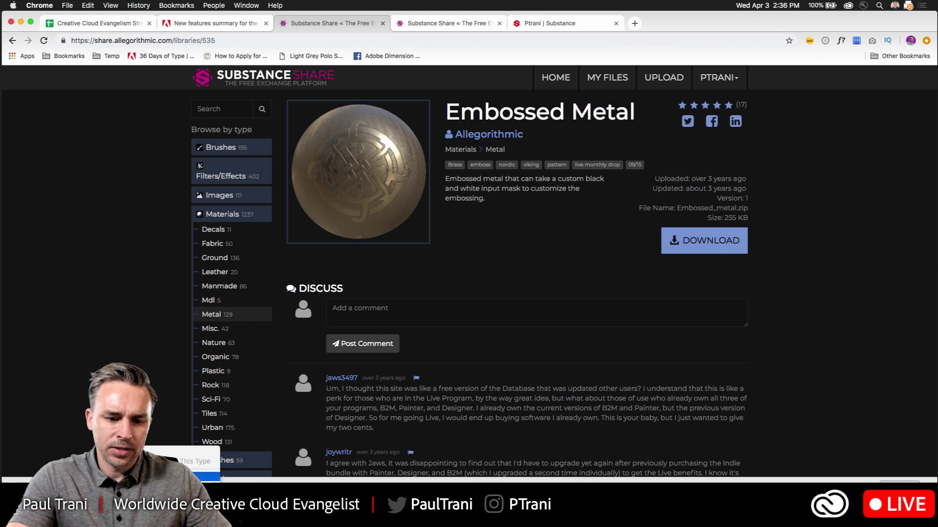
Unzip Embossed_metal.zip in Finder to reach embossed_metal.sbsar, then minimize Chrome to reveal Dimension
click(210, 476)
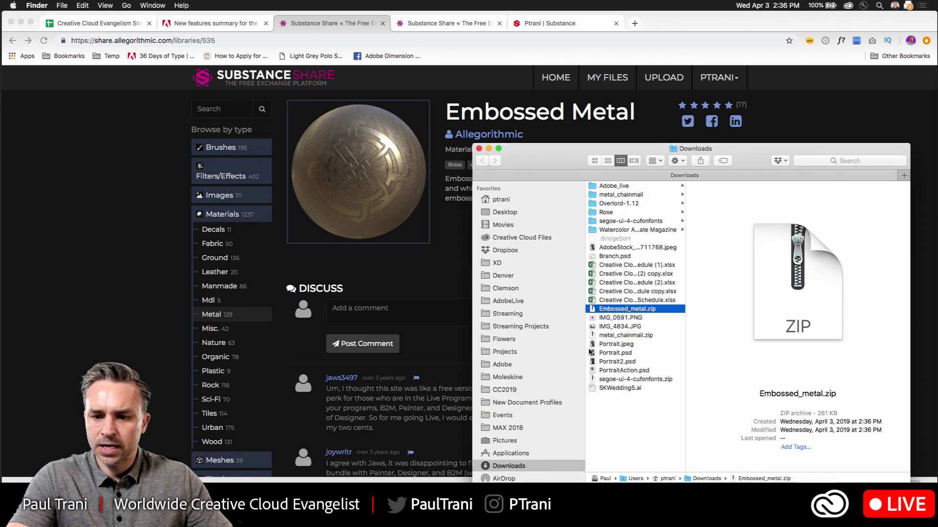
double_click(593, 310)
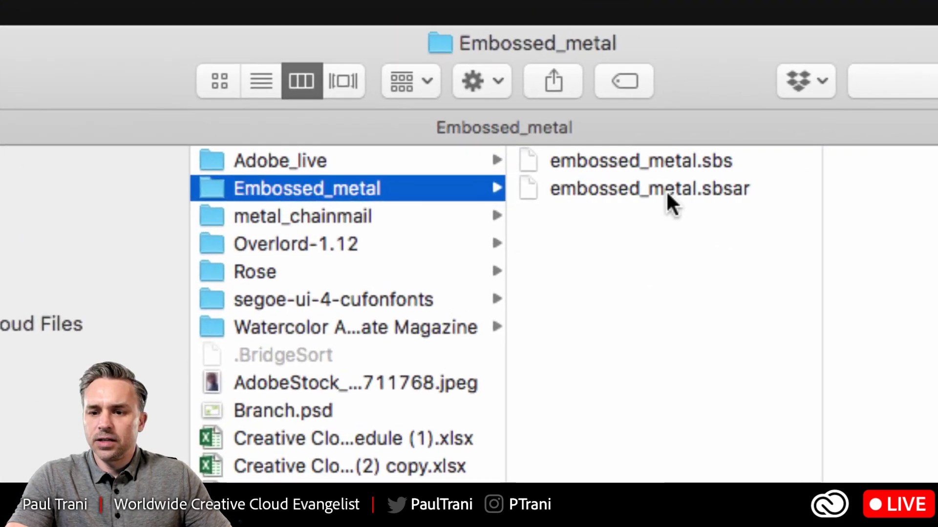
click(710, 194)
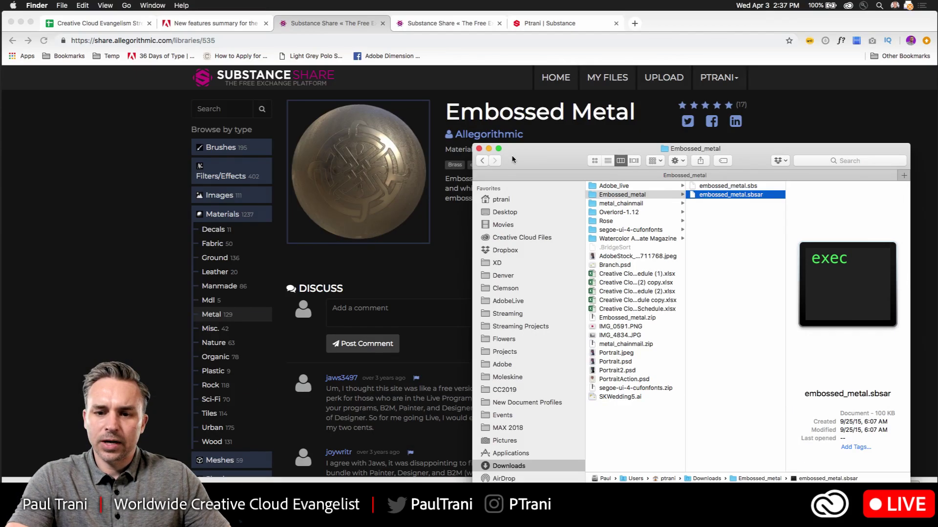
drag(630, 130, 704, 194)
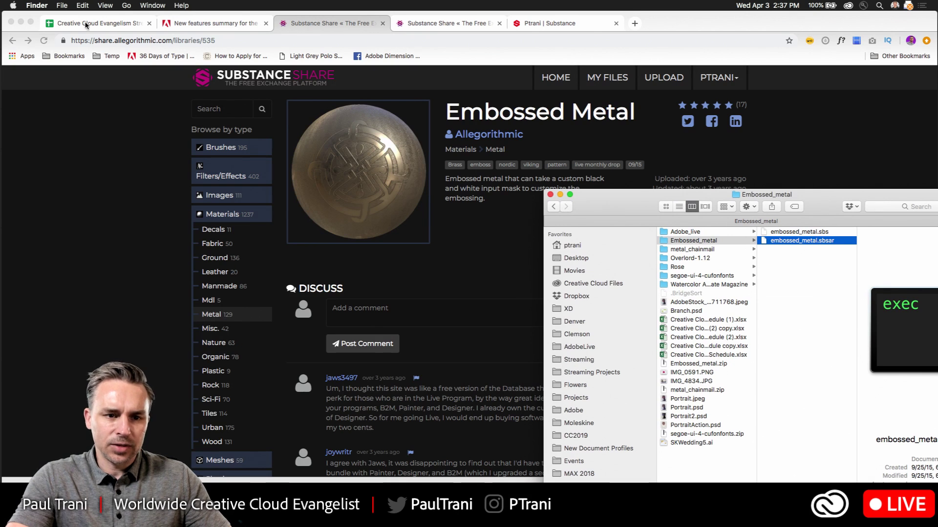
click(21, 23)
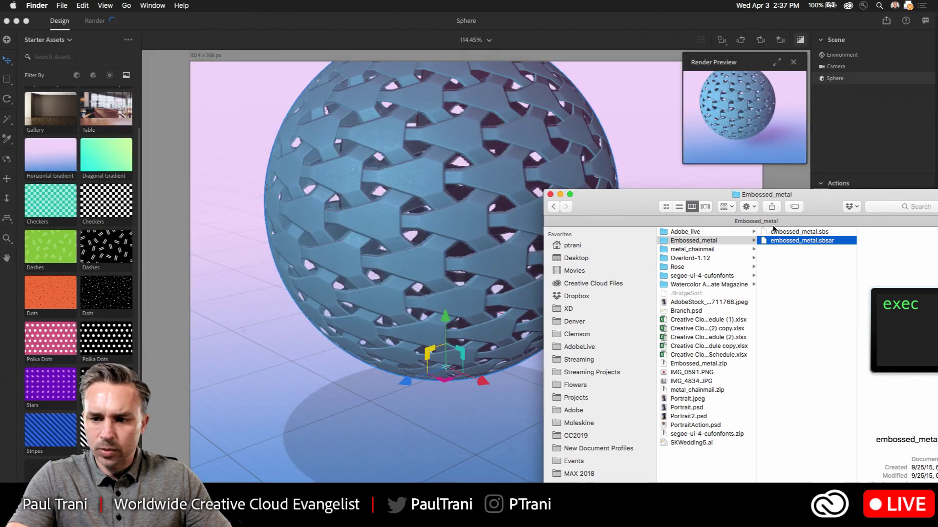
Apply embossed_metal.sbsar to the sphere in Dimension, then return to the browser
drag(777, 233, 400, 154)
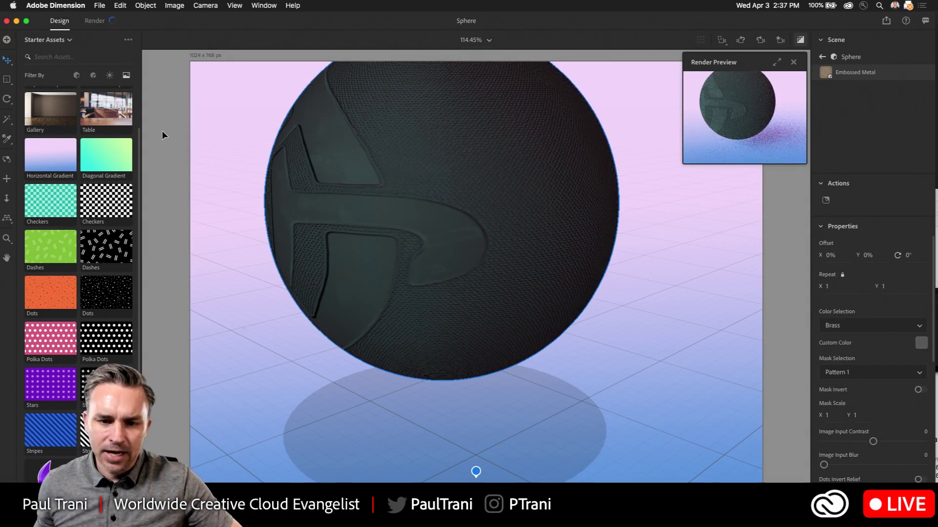
key(super+Tab)
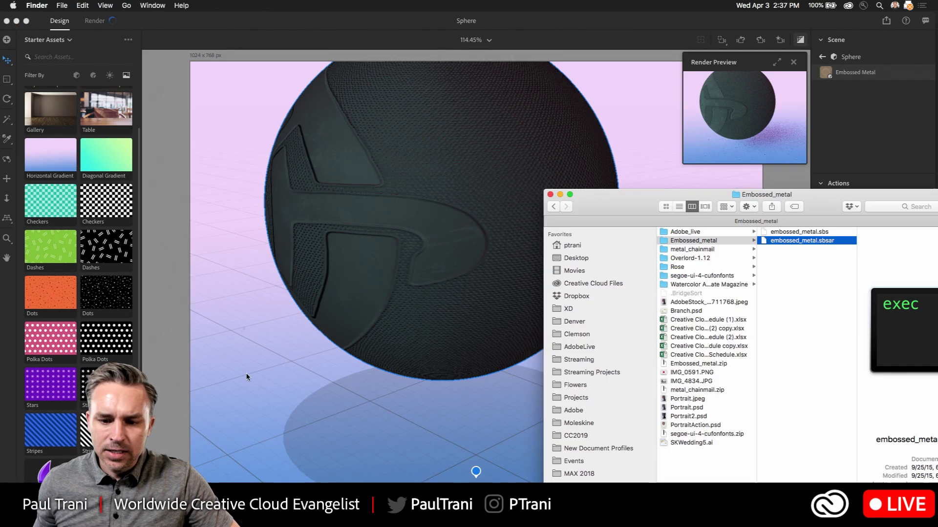
key(super+Tab)
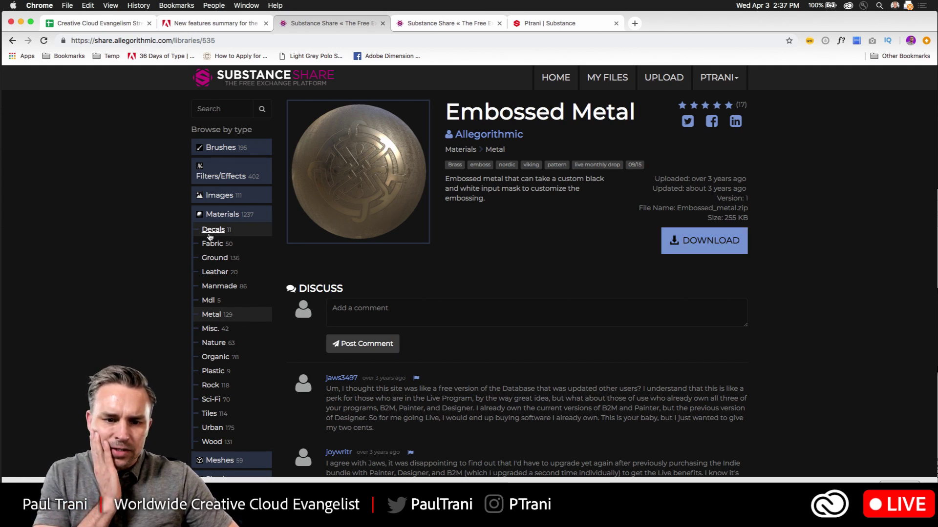
Open Adobe Stock in a new tab and search all 3D assets
click(209, 232)
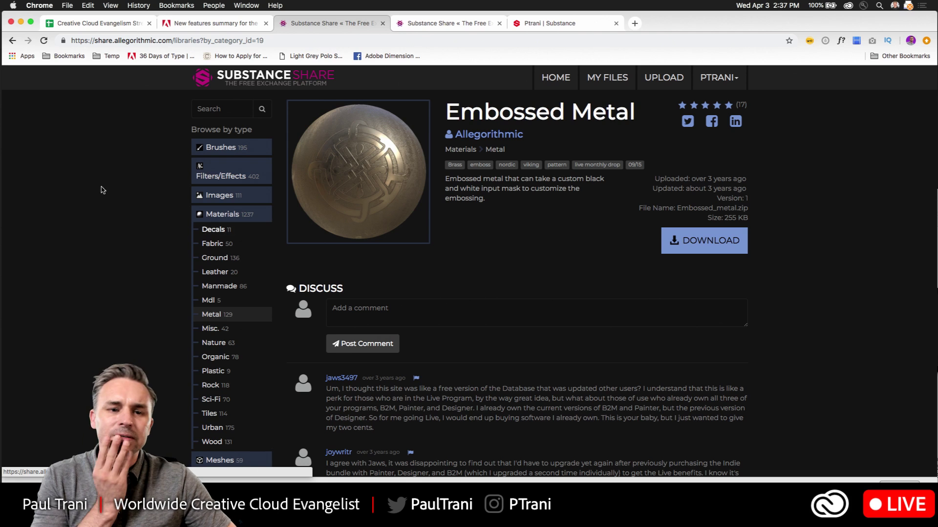
click(634, 23)
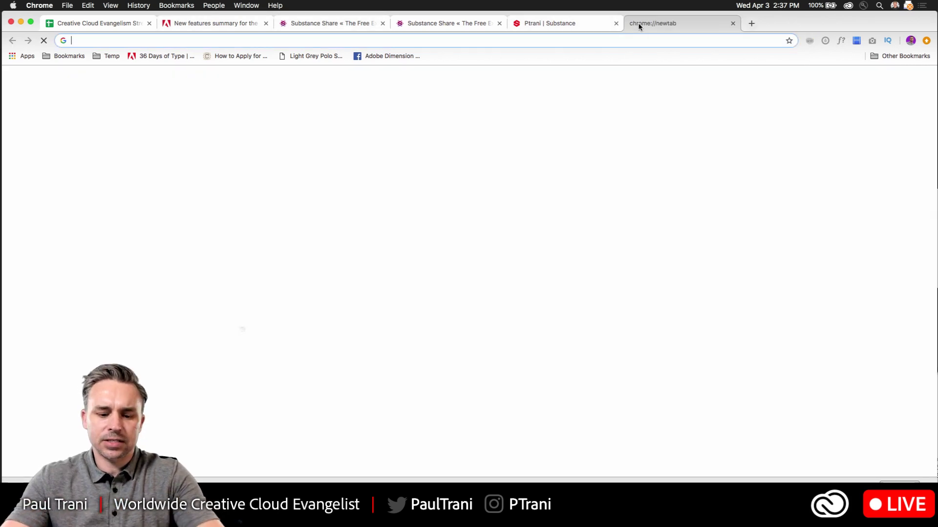
text(stock.adobe.com)
key(Return)
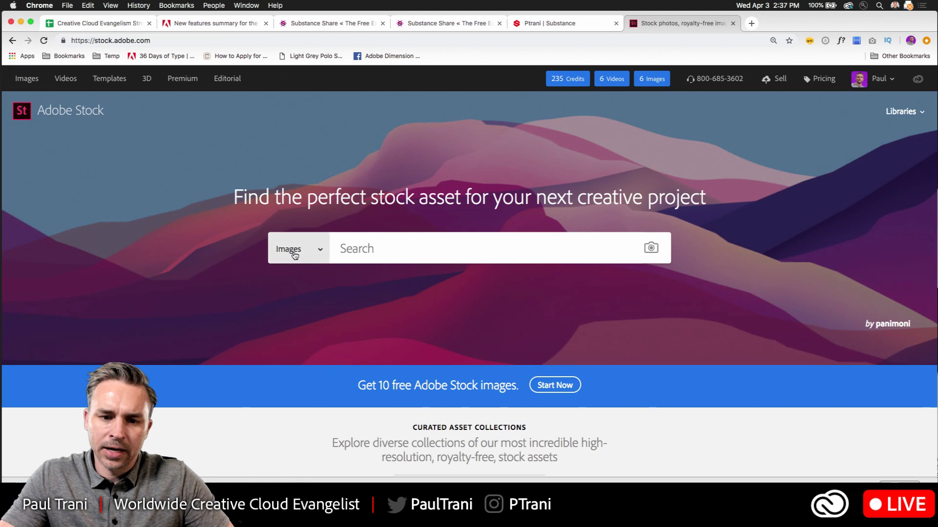
click(294, 255)
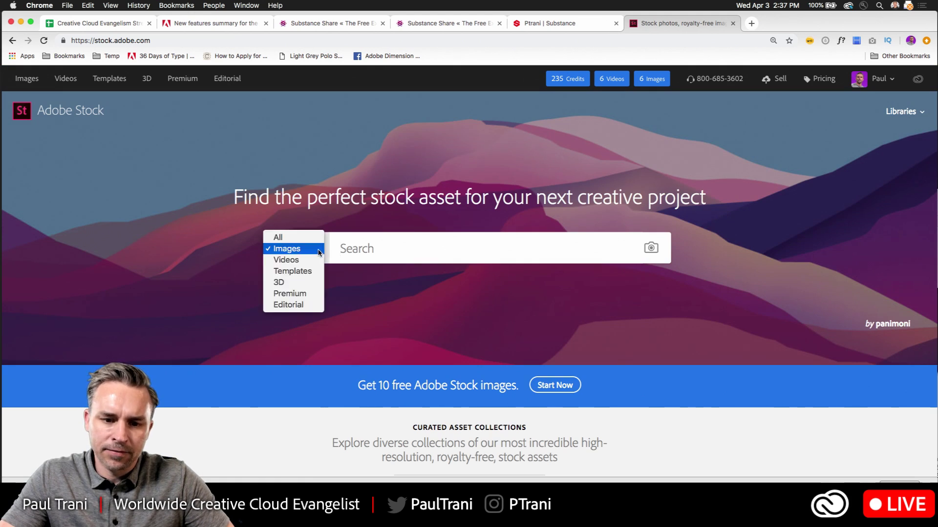
click(289, 281)
click(565, 251)
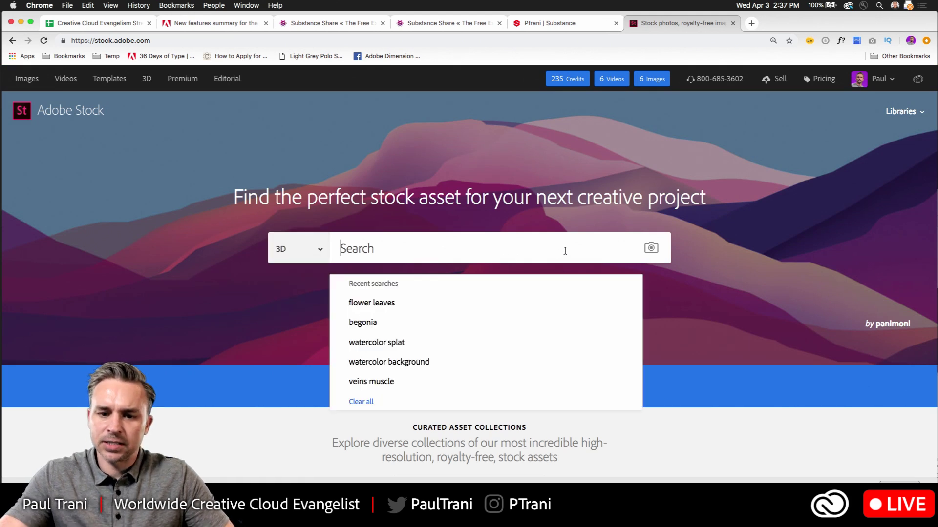
key(Return)
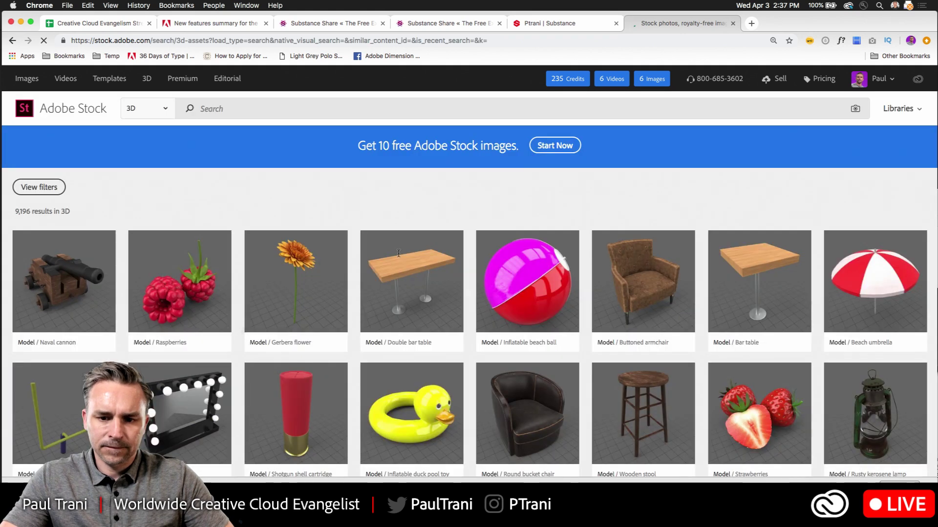
Filter the 3D search results to materials only
scroll(399, 253, down, 10)
scroll(96, 196, up, 8)
scroll(97, 195, up, 3)
click(39, 189)
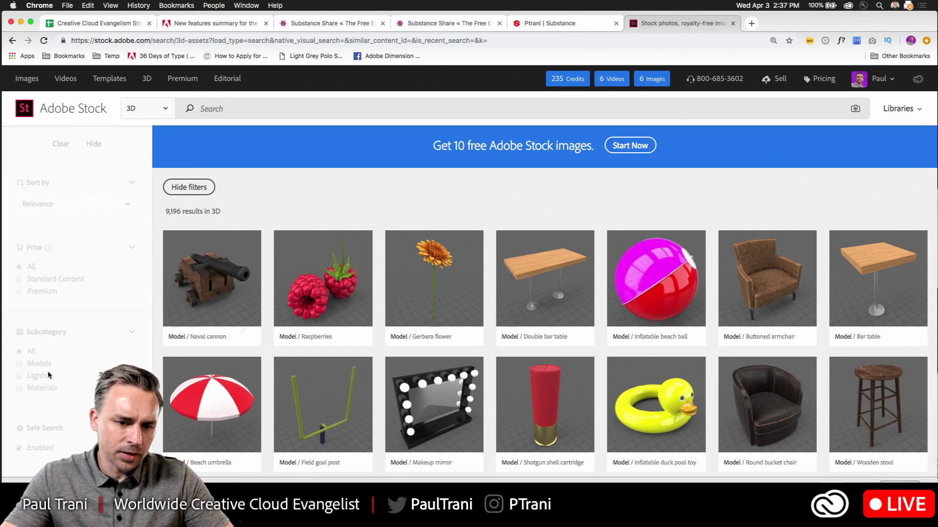
click(19, 388)
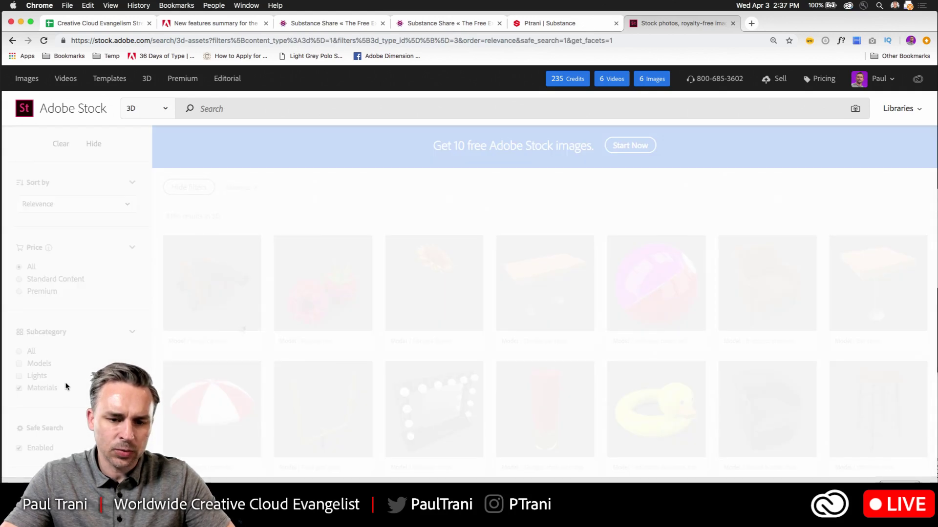
scroll(645, 303, down, 5)
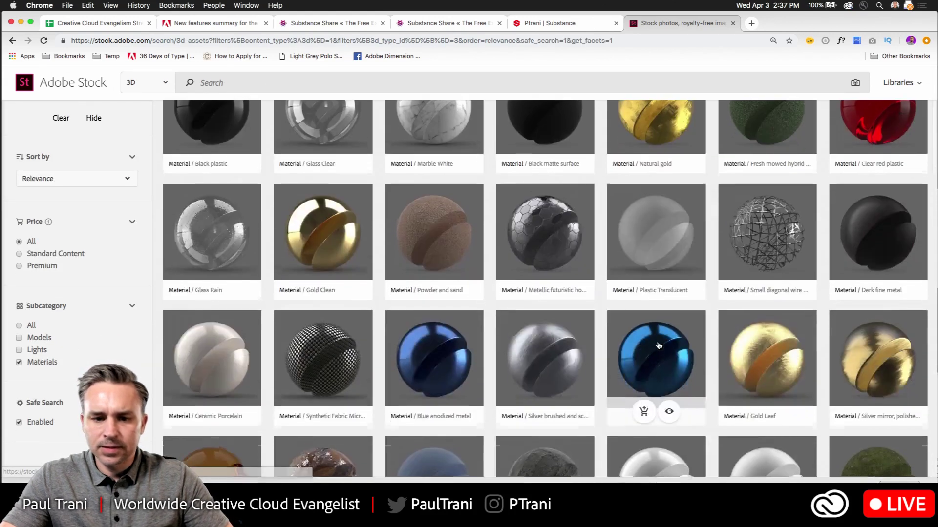
scroll(659, 345, down, 3)
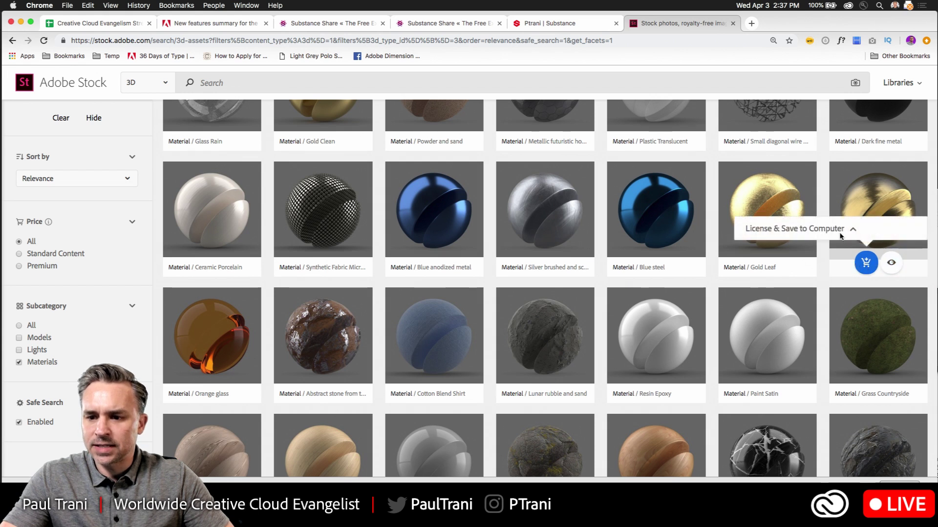
License and download the Silver mirror polished material for one credit
click(866, 263)
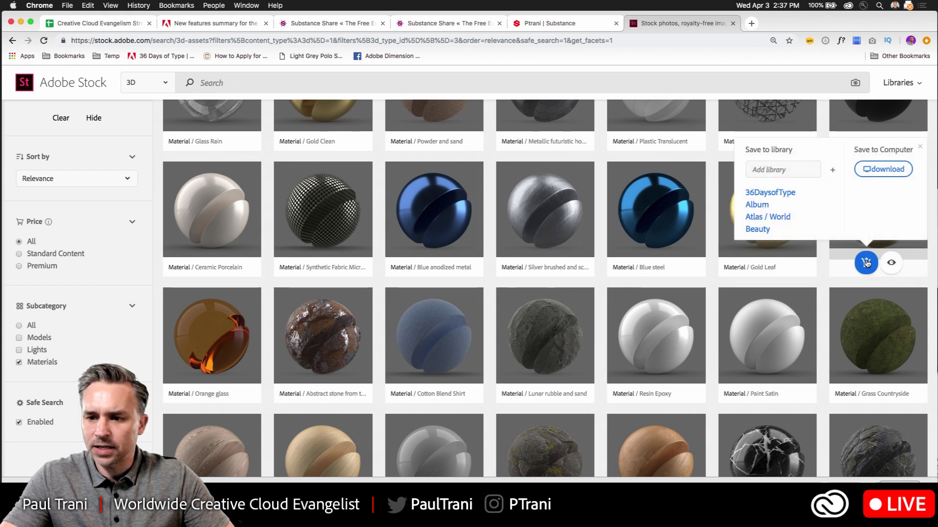
click(883, 169)
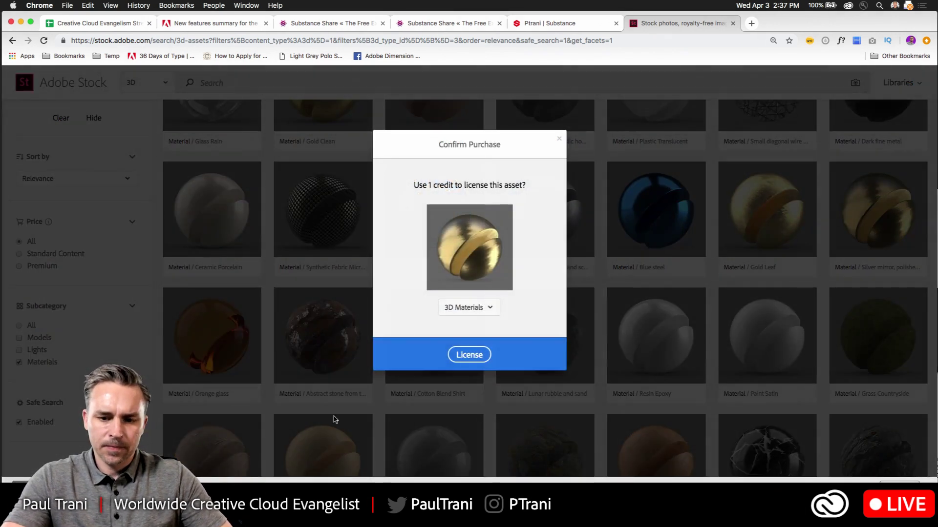
click(467, 354)
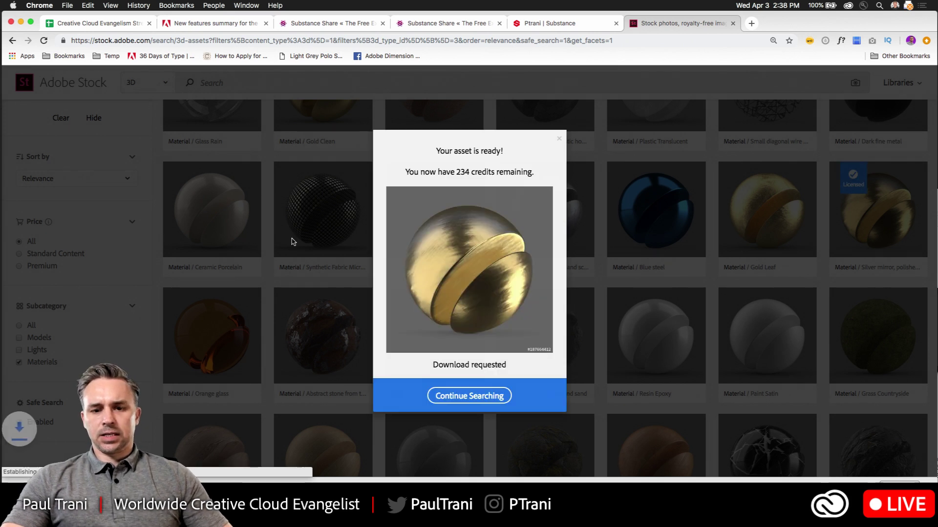
click(453, 397)
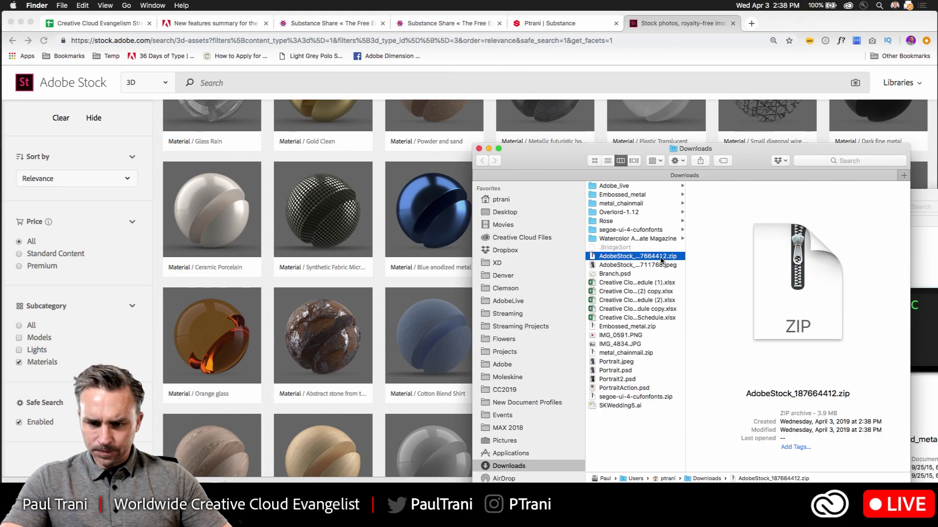
Extract AdobeStock_187664412.zip and inspect the polished gold .mdl file inside
double_click(661, 259)
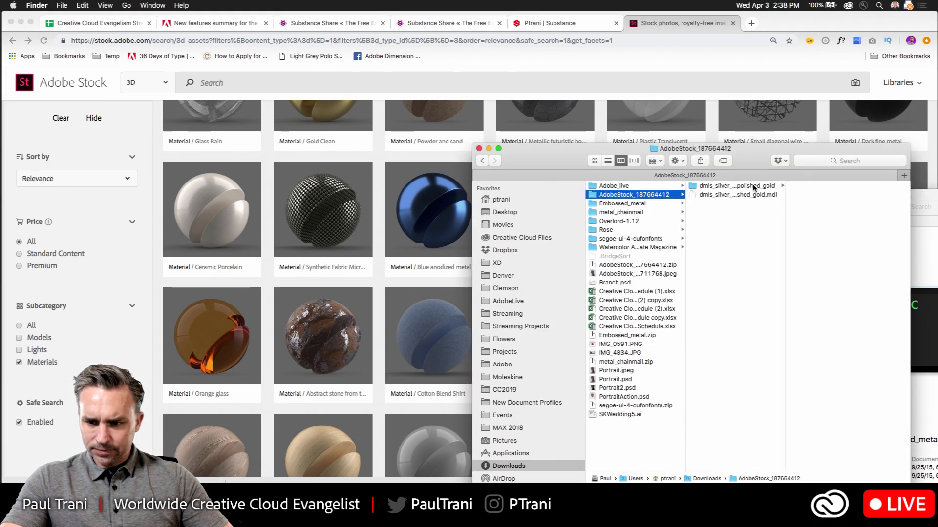
click(754, 186)
click(760, 195)
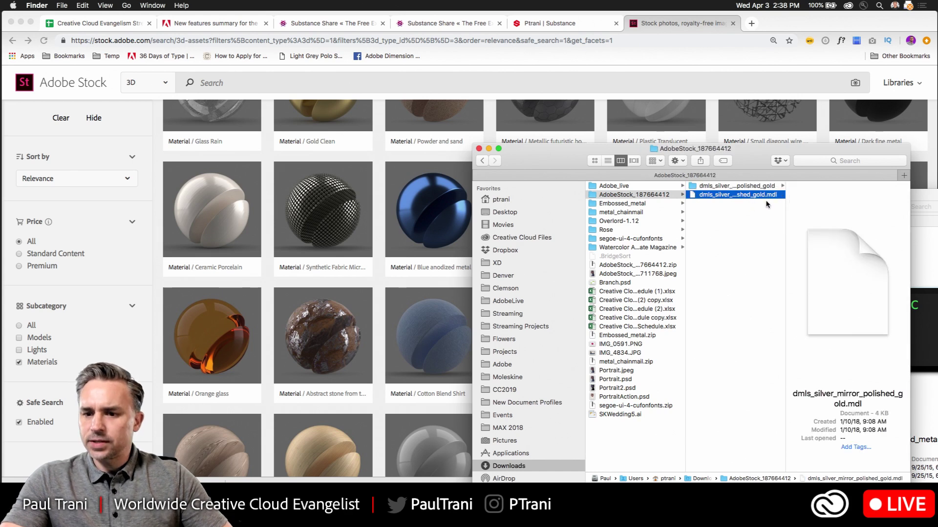
click(733, 235)
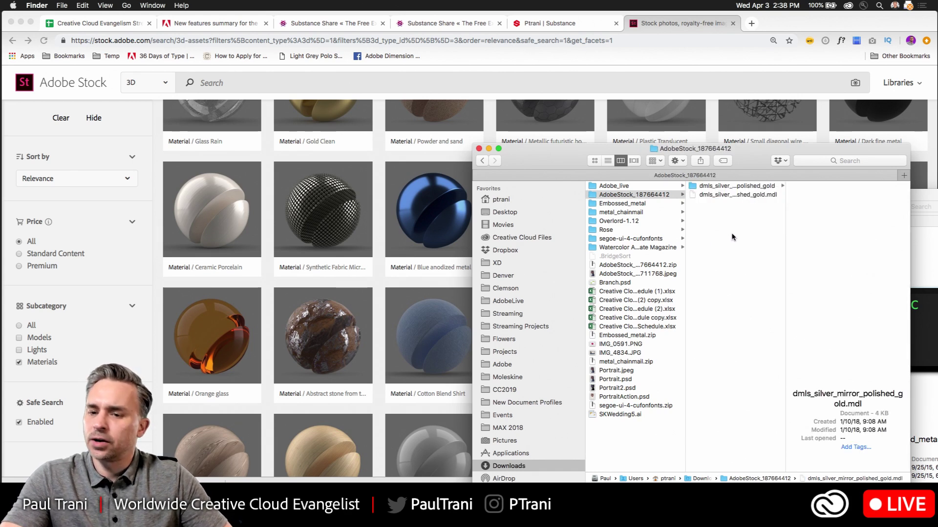
Show the Embossed Metal page in Chrome, then minimize it and bring Dimension forward
click(146, 176)
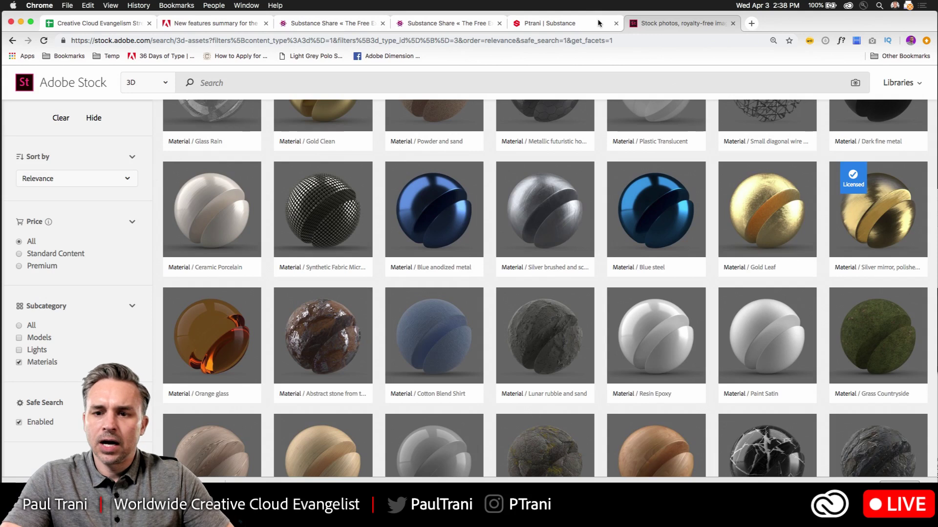
click(559, 25)
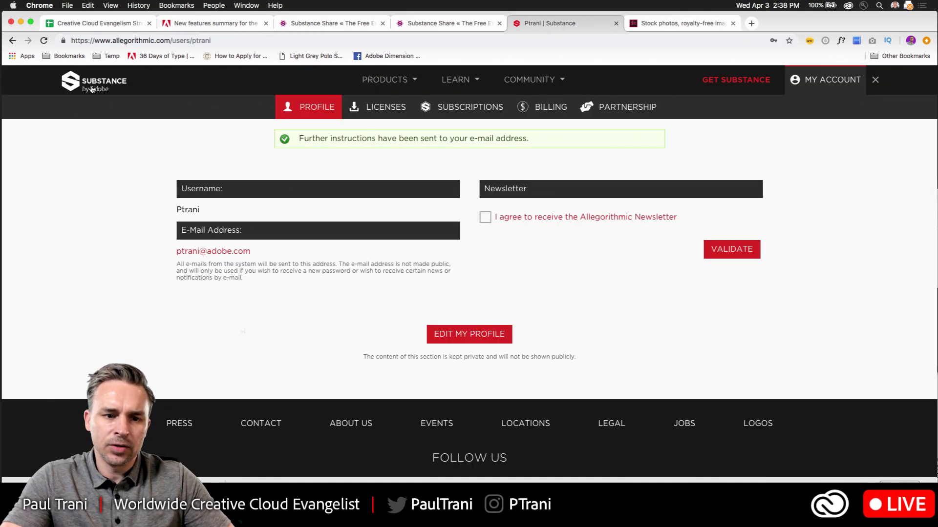
click(323, 23)
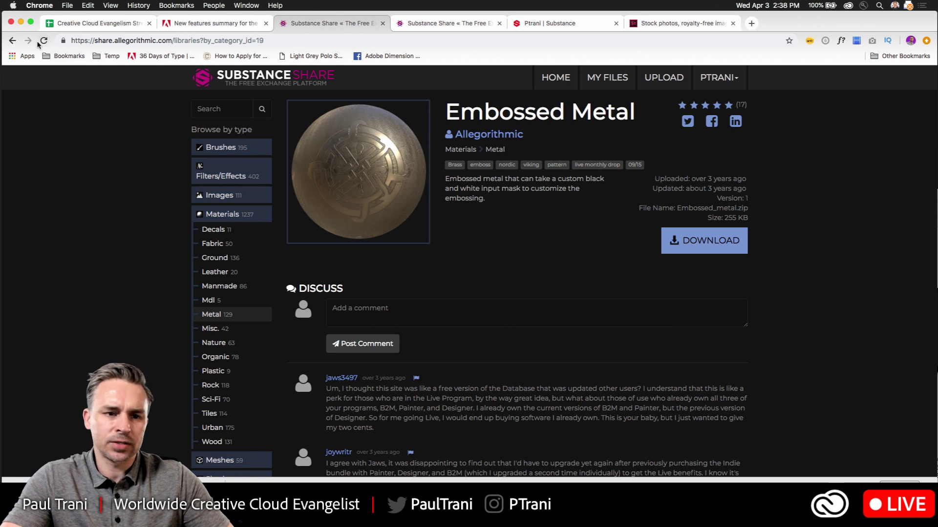
click(20, 22)
click(207, 25)
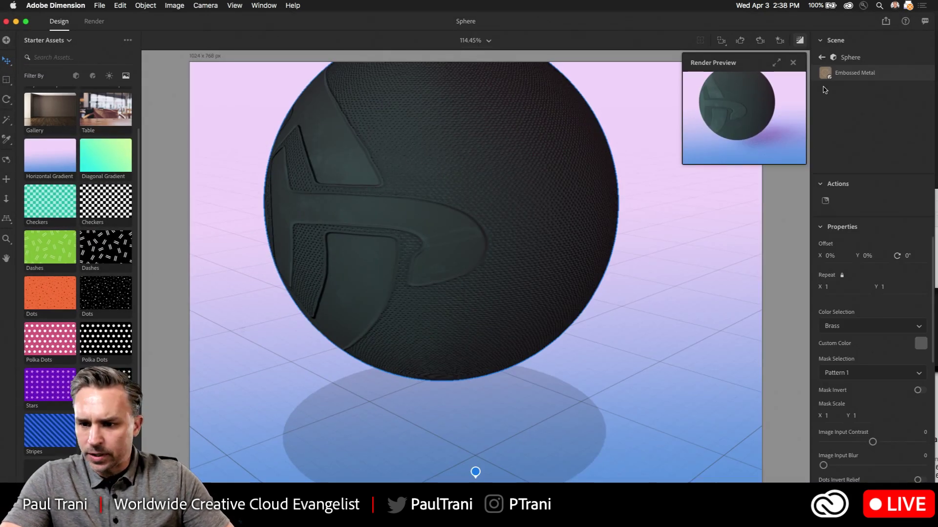
Set the Environment light intensity to 189%, then zoom out and orbit around the sphere
click(820, 58)
click(828, 56)
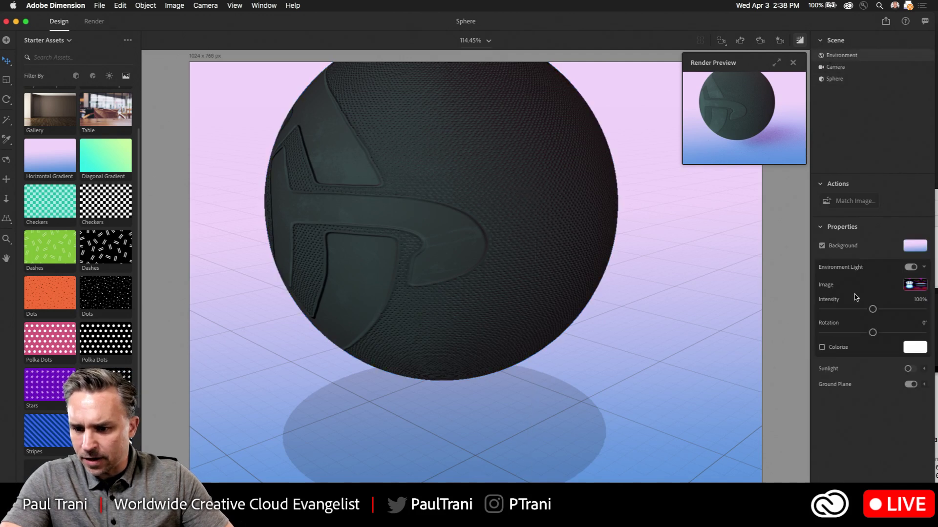
drag(890, 309, 917, 309)
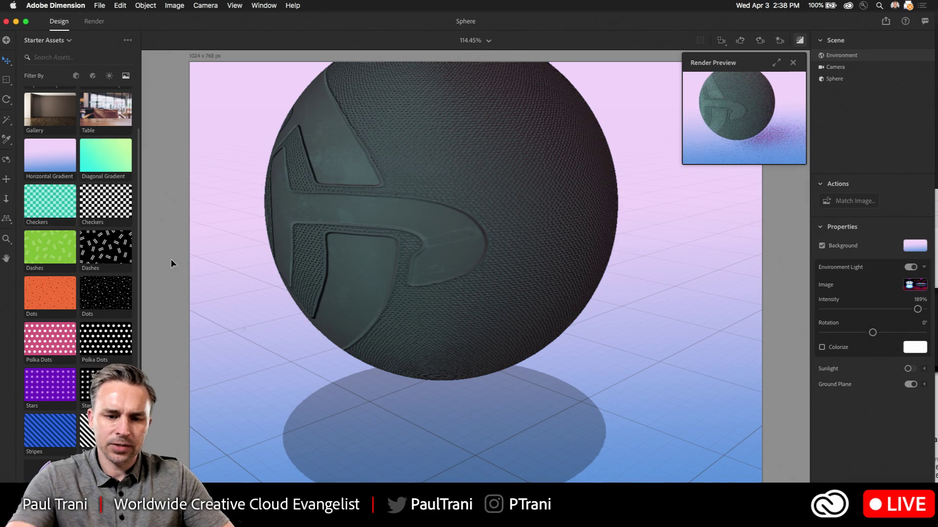
scroll(200, 276, down, 5)
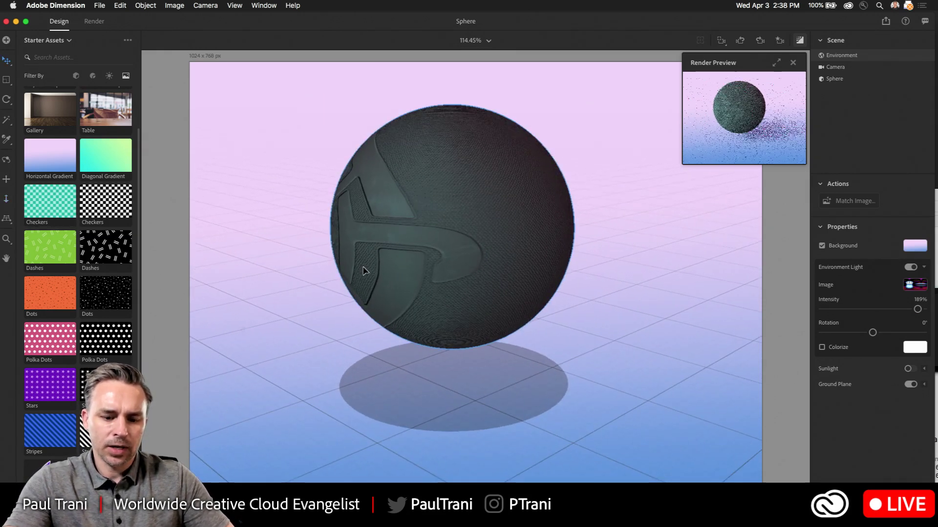
key(1)
mouse_move(366, 270)
mouse_down()
mouse_move(330, 286)
mouse_move(452, 287)
mouse_move(342, 272)
mouse_move(352, 272)
mouse_up()
Set the sphere's position to X 0, Y 0, Z 0 cm
drag(523, 216, 557, 239)
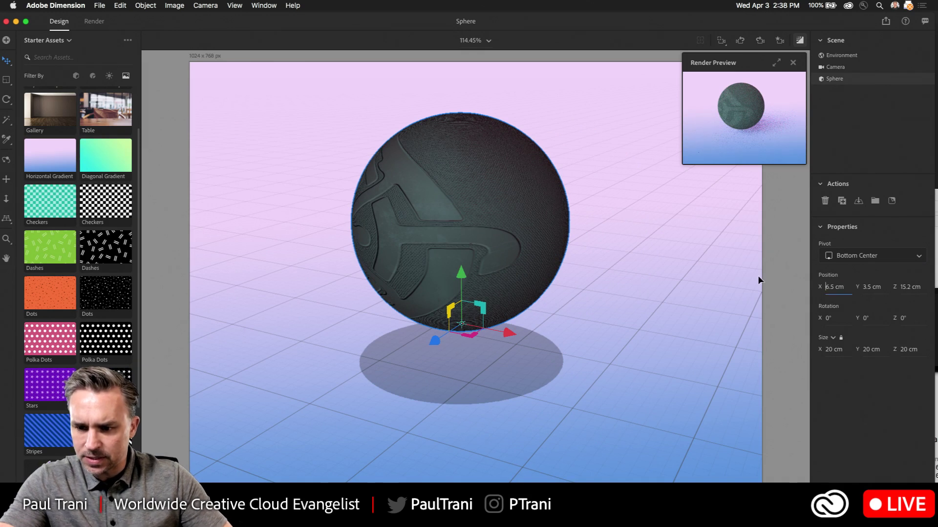
key(super+a)
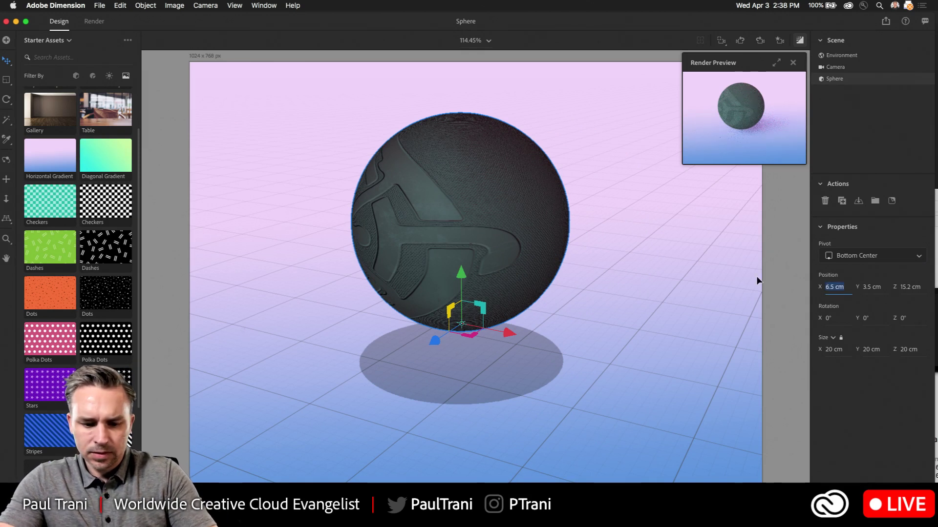
text(0)
key(Tab)
text(0)
key(Tab)
text(0)
key(Return)
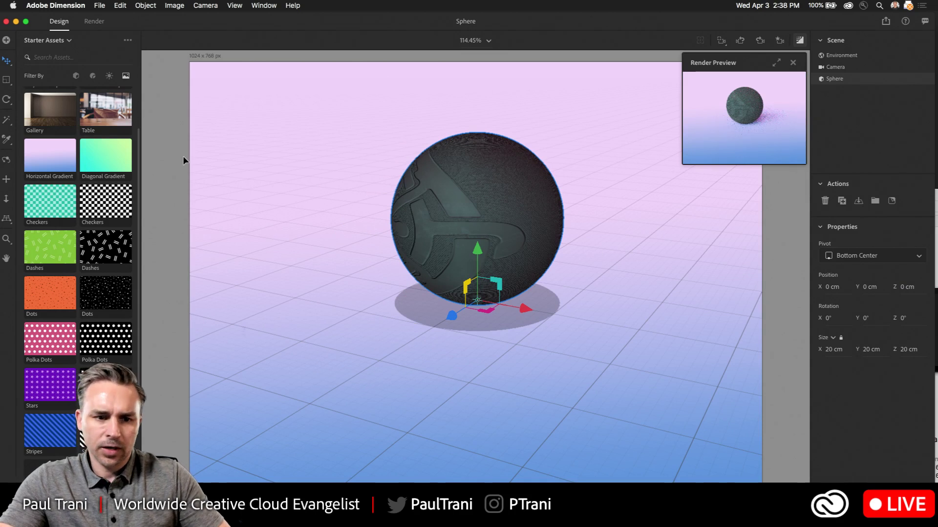
Apply the Glossy Paper material from Starter Assets to the sphere
click(6, 160)
drag(383, 258, 485, 257)
key(3)
key(2)
key(1)
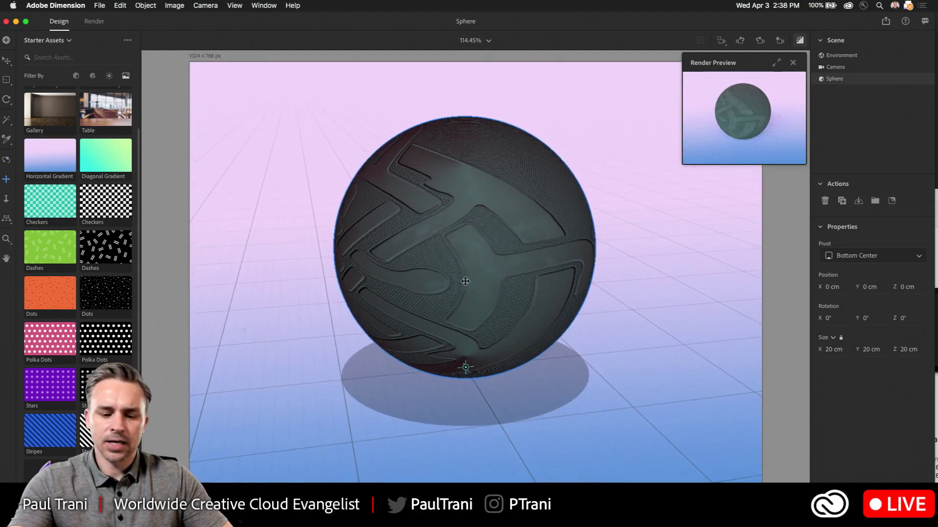
key(2)
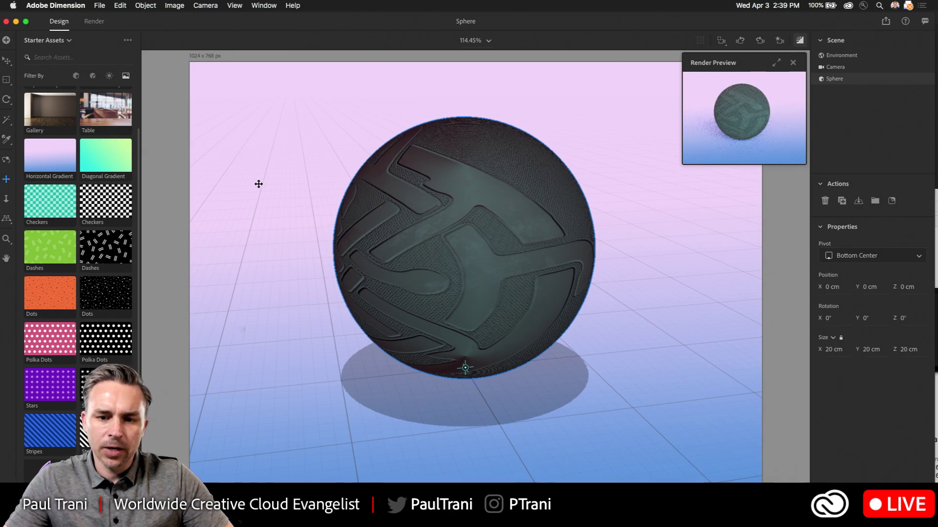
click(92, 76)
drag(84, 164, 448, 262)
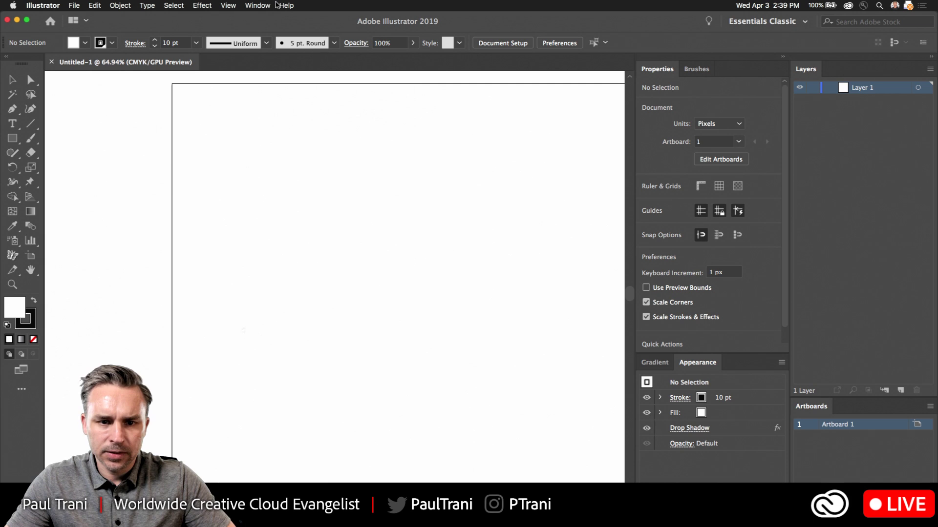
Dock the Libraries panel and open the Nature library's green leaf icons graphic
click(286, 5)
click(268, 309)
drag(623, 105, 653, 72)
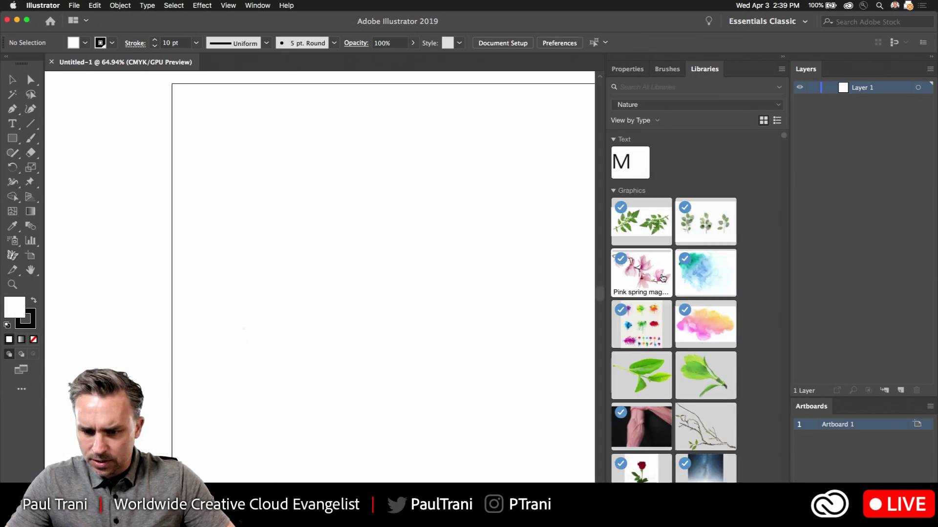
scroll(660, 275, down, 6)
scroll(661, 275, down, 15)
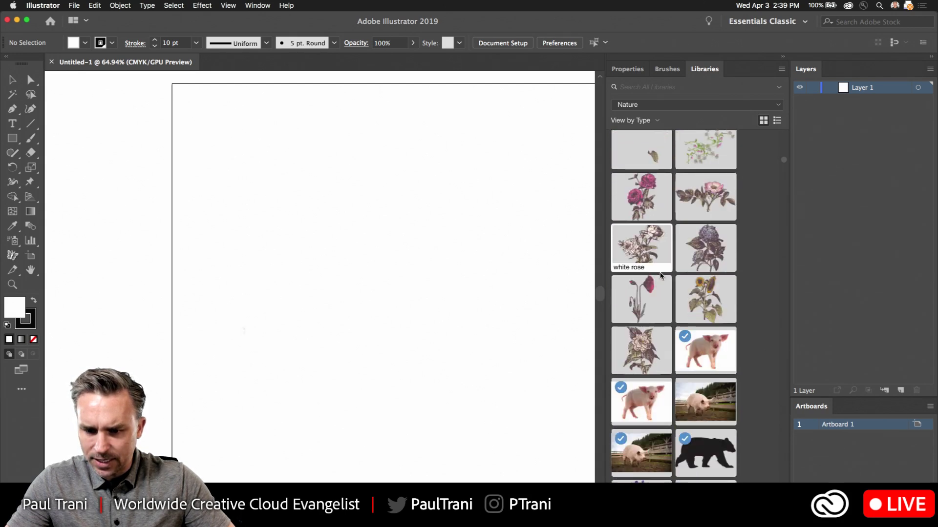
scroll(660, 275, up, 6)
scroll(661, 275, up, 12)
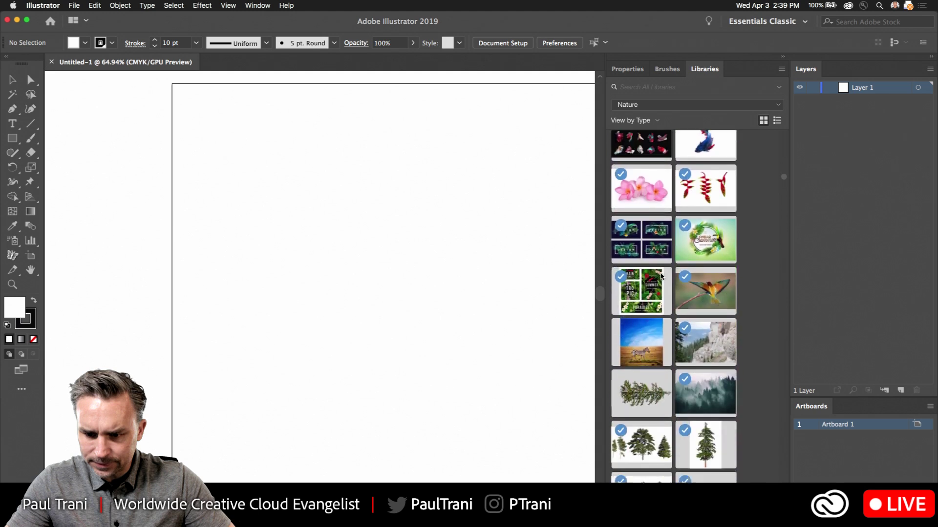
scroll(662, 277, down, 2)
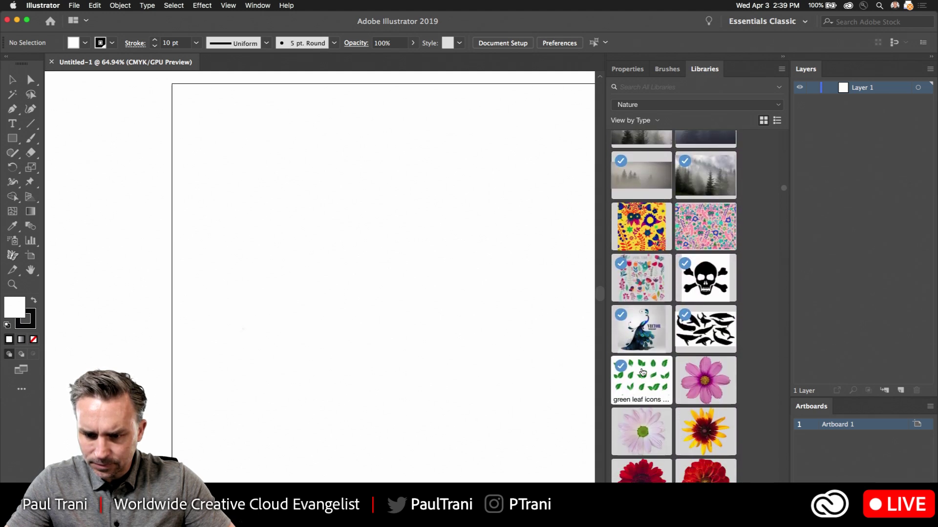
double_click(639, 378)
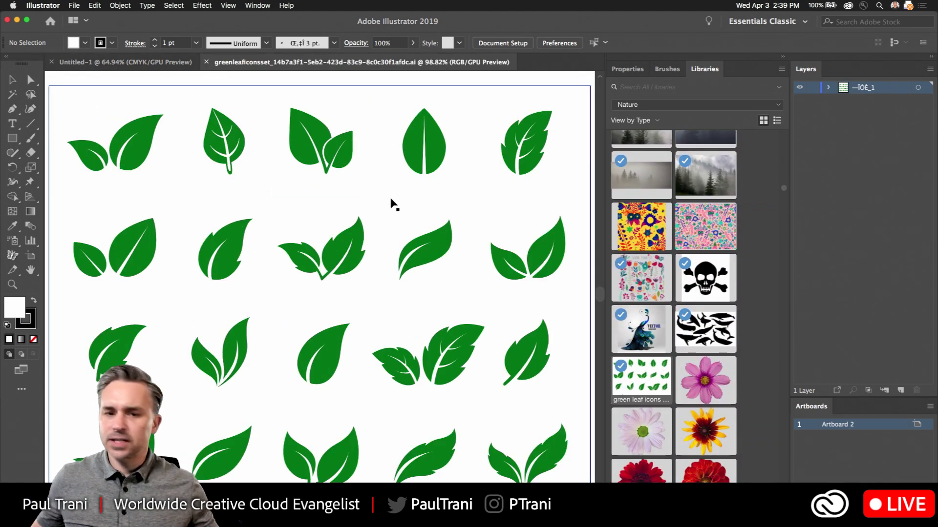
Select the top-left pair of leaves and zoom in on it
drag(67, 103, 142, 173)
drag(69, 98, 166, 178)
scroll(204, 156, left, 3)
scroll(204, 156, up, 1)
key(super+alt+equal)
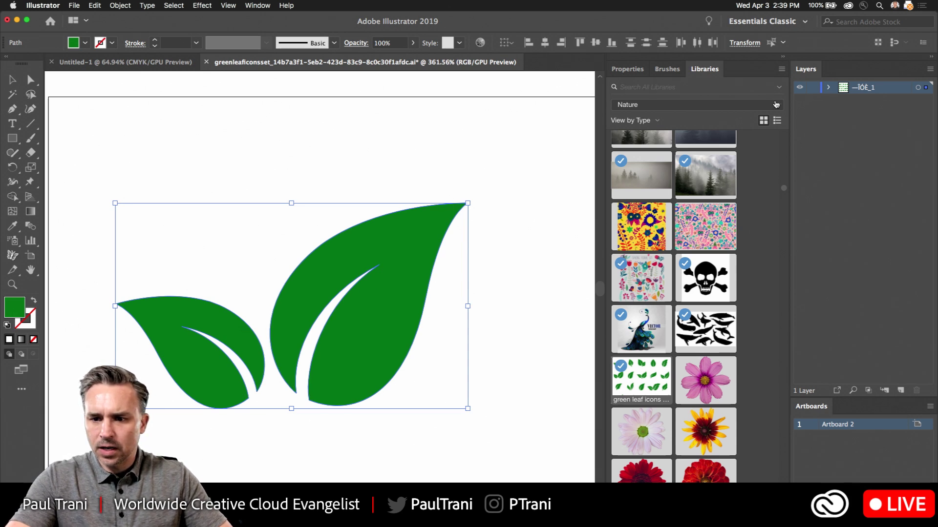
Add the leaf pair to the 36DaysofType library as 'logo' and open it
click(774, 106)
click(640, 129)
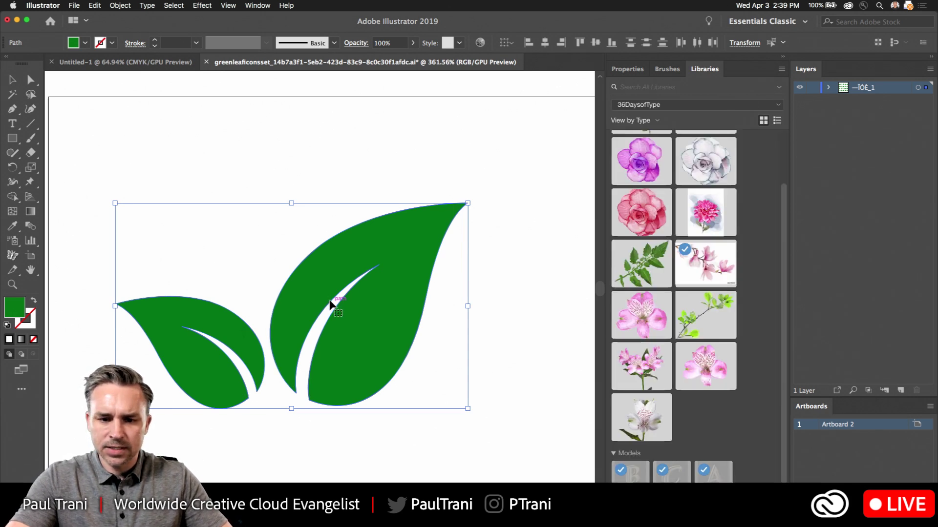
drag(329, 299, 686, 202)
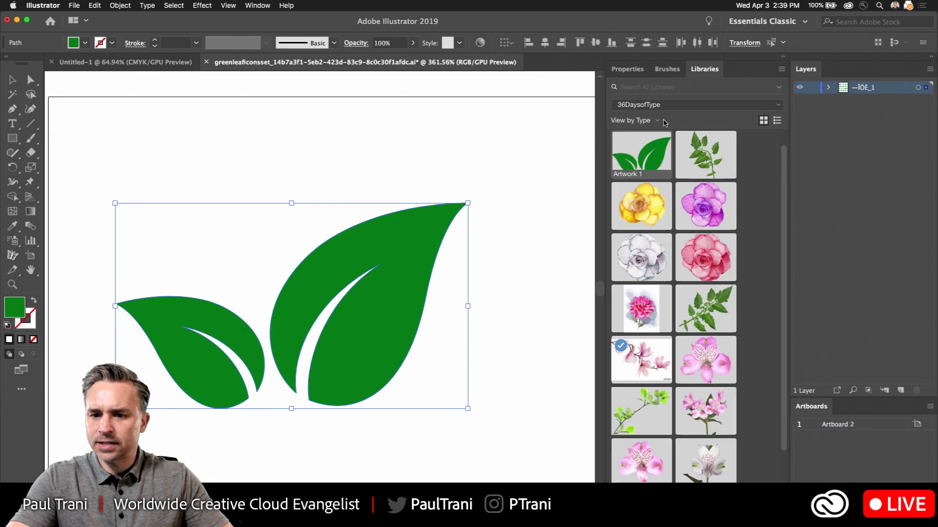
double_click(629, 175)
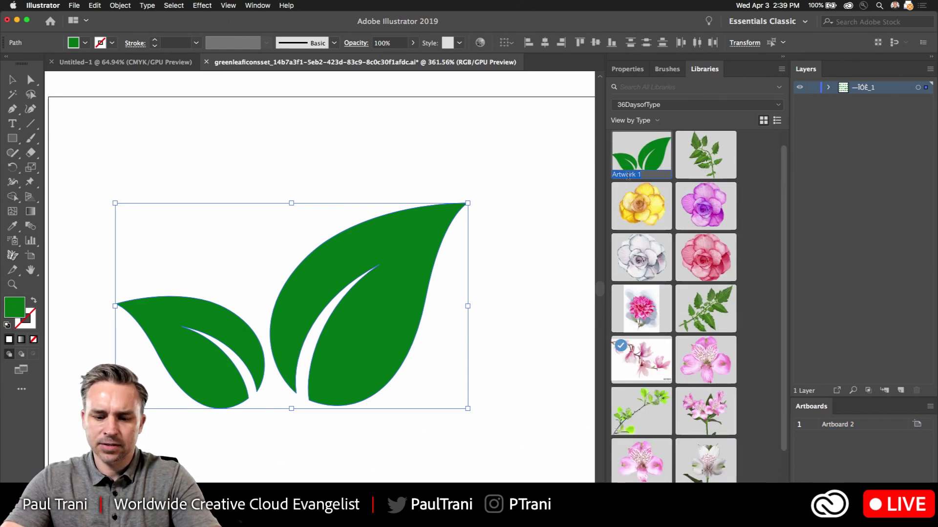
text(logo)
key(Return)
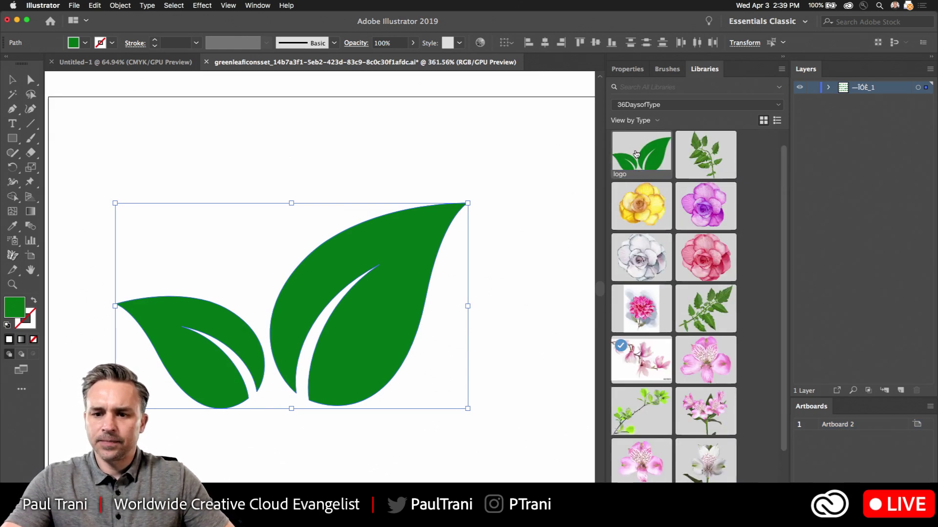
double_click(634, 152)
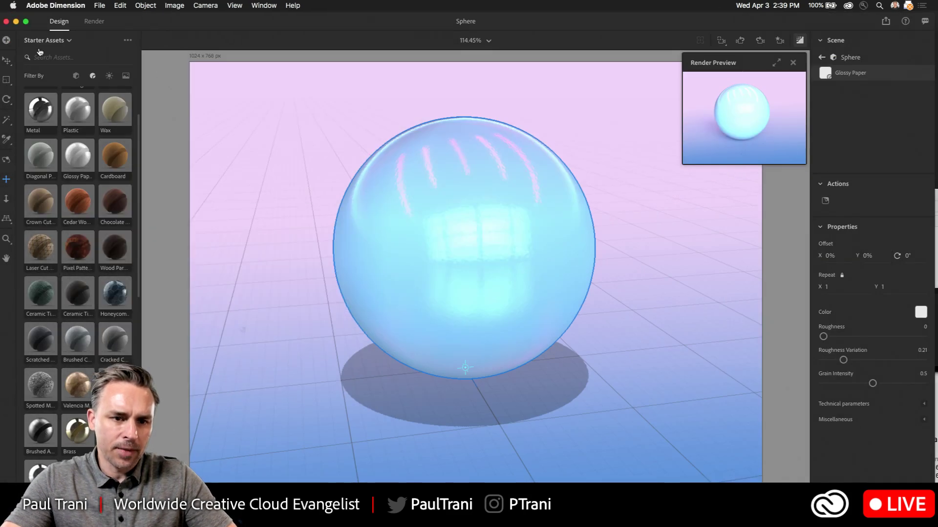
Place the leaf logo from the 36DaysofType library on the sphere as a decal and select it
click(39, 40)
click(37, 75)
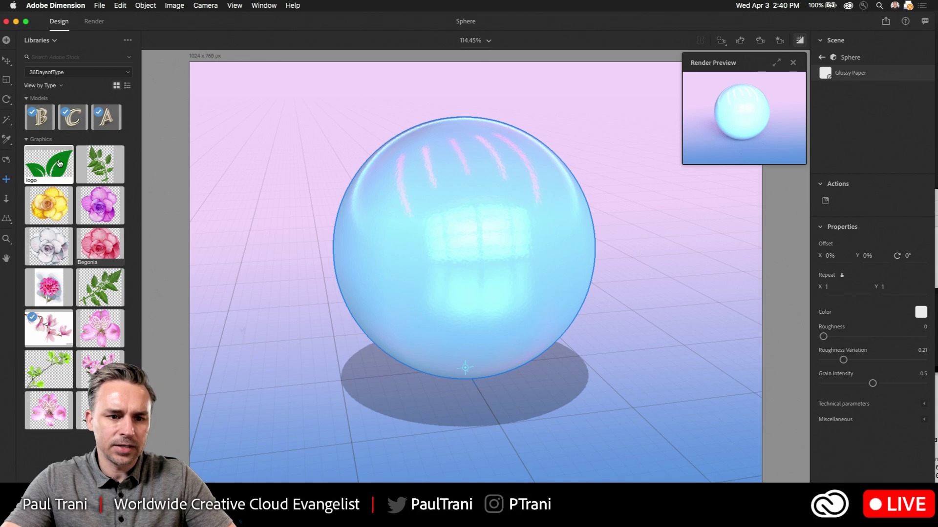
drag(56, 163, 454, 272)
click(474, 270)
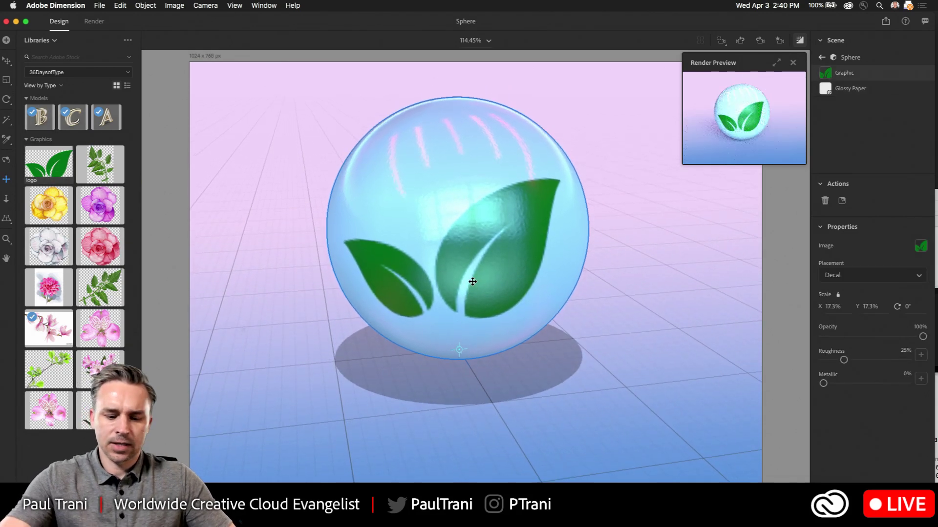
key(1)
drag(464, 274, 455, 268)
key(2)
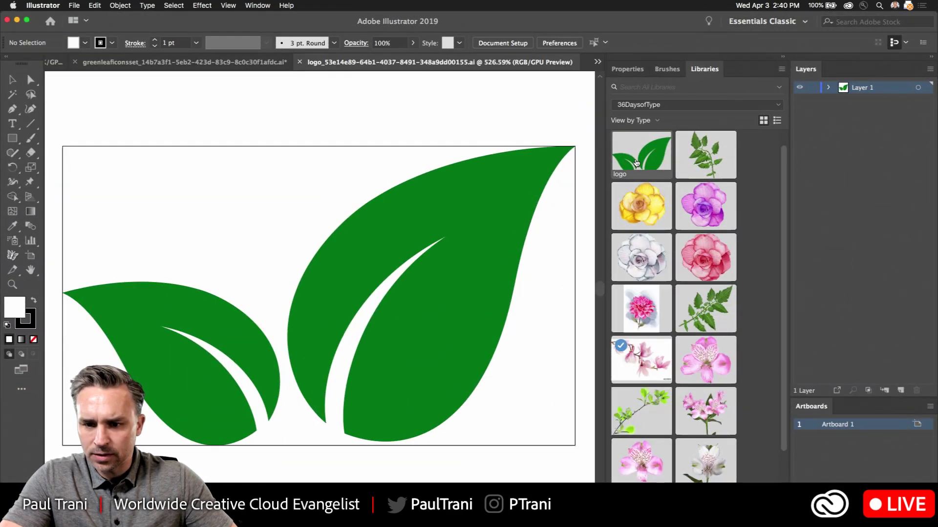
In Illustrator, recolour the large right leaf of the logo a light cyan
key(super+0)
click(369, 292)
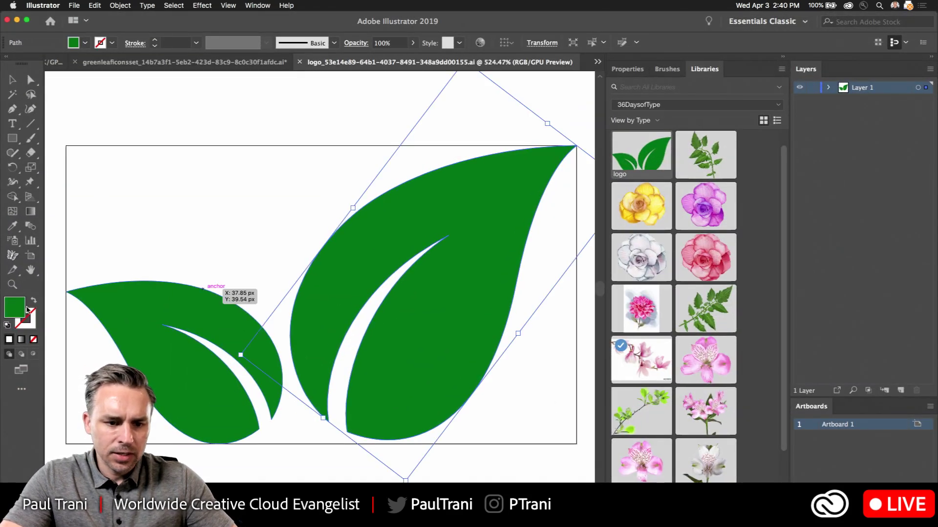
double_click(15, 313)
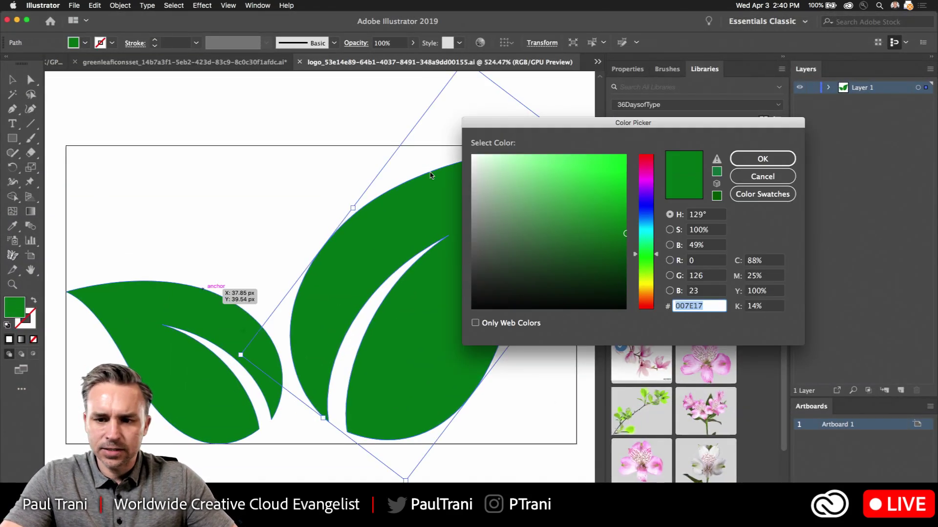
click(642, 226)
drag(584, 201, 575, 170)
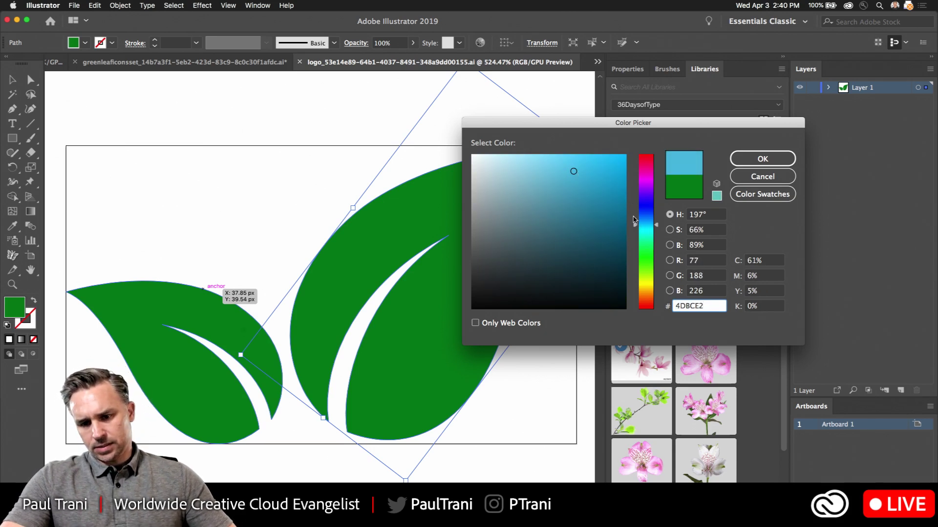
click(641, 230)
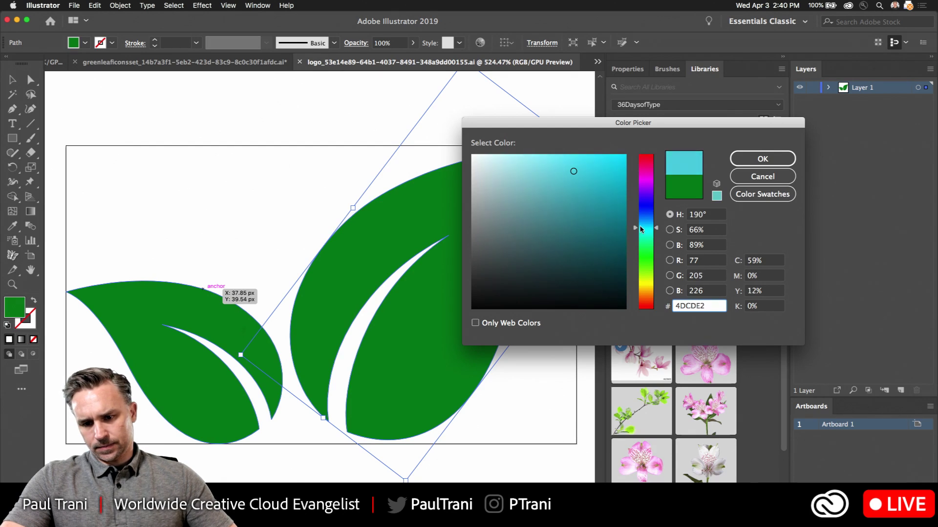
key(Return)
click(130, 232)
Make the small left leaf a brighter green (06CE65), save the logo, and hide Illustrator
click(143, 303)
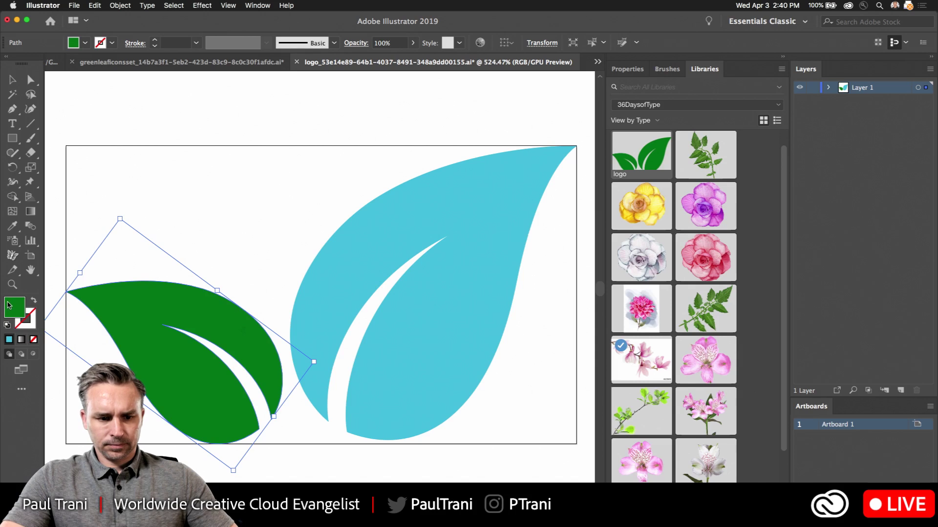
double_click(24, 306)
drag(645, 227, 646, 245)
drag(596, 205, 622, 184)
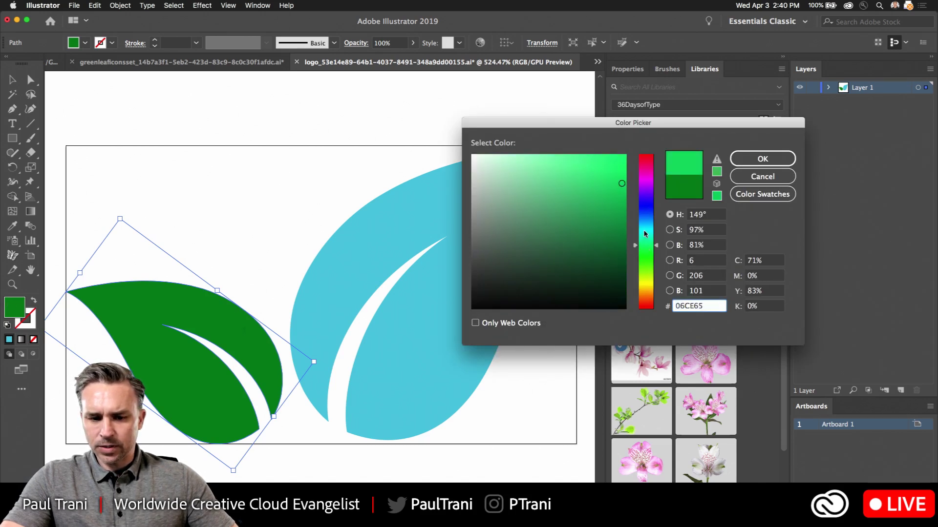
key(Return)
click(240, 155)
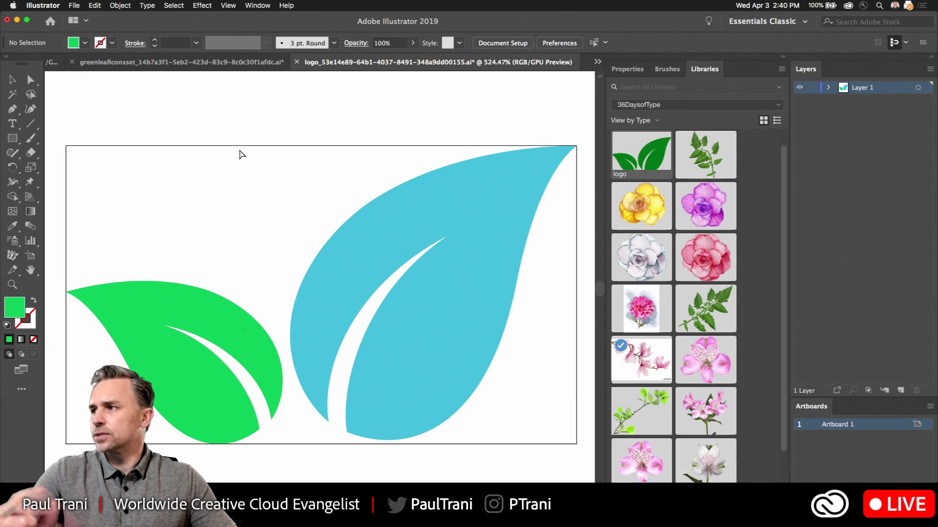
key(super+s)
click(17, 20)
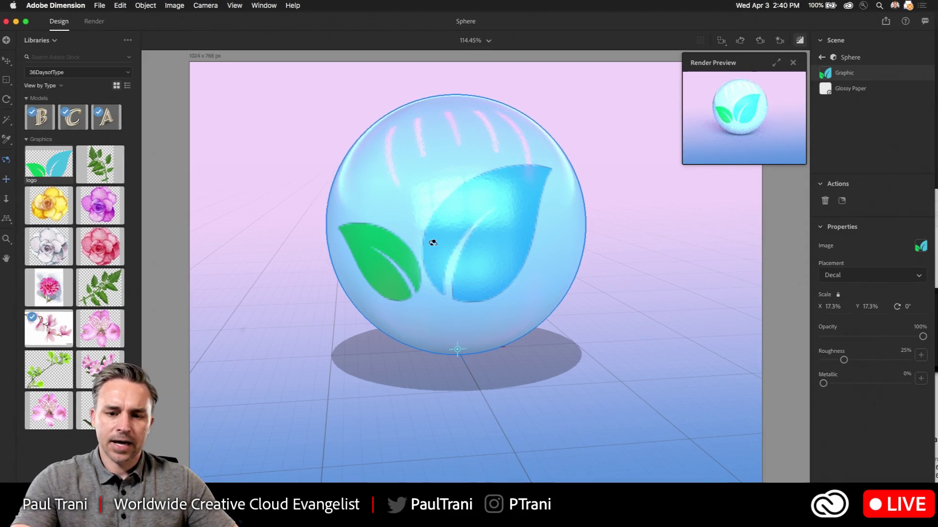
Bring the camera closer to the sphere and place the Letter B model (letter_b_1235) in front of it
mouse_move(433, 239)
mouse_down()
mouse_move(433, 222)
mouse_move(438, 240)
mouse_up()
key(1)
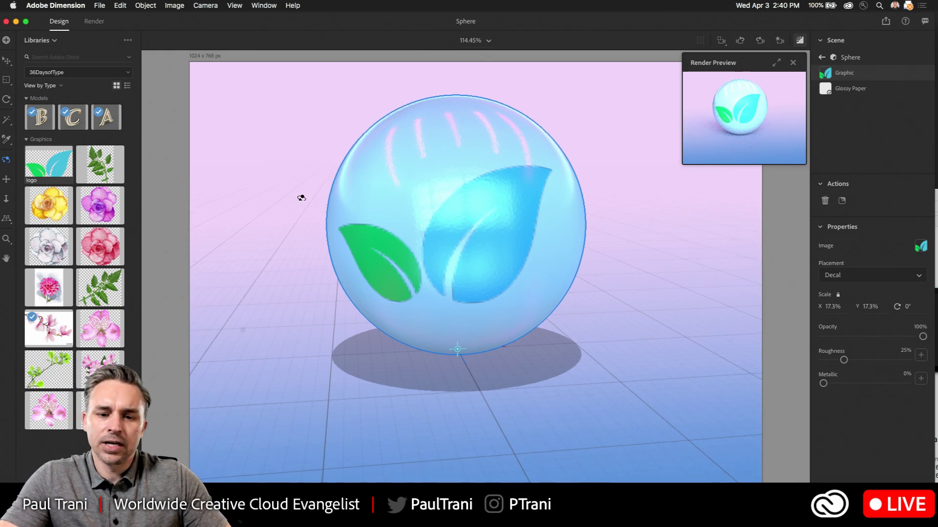
mouse_move(364, 176)
mouse_down()
mouse_move(359, 191)
mouse_move(358, 169)
mouse_up()
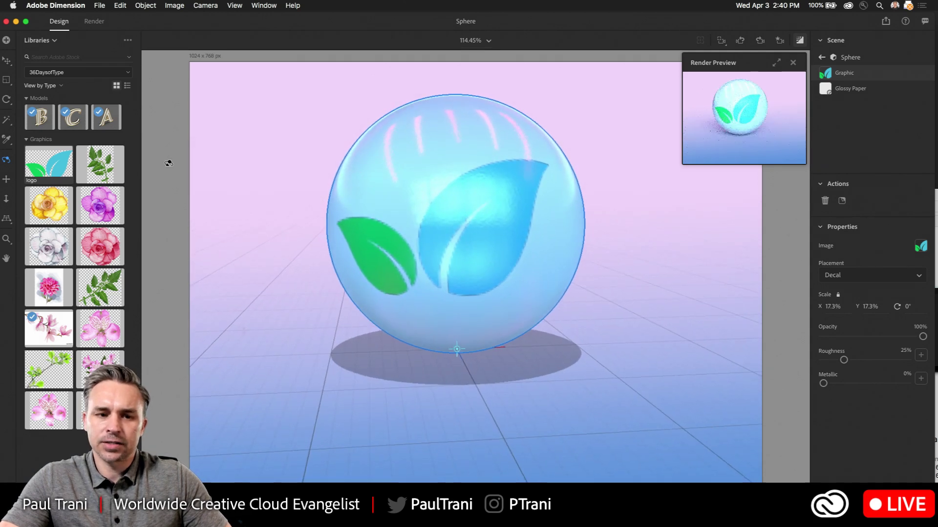
drag(40, 117, 433, 373)
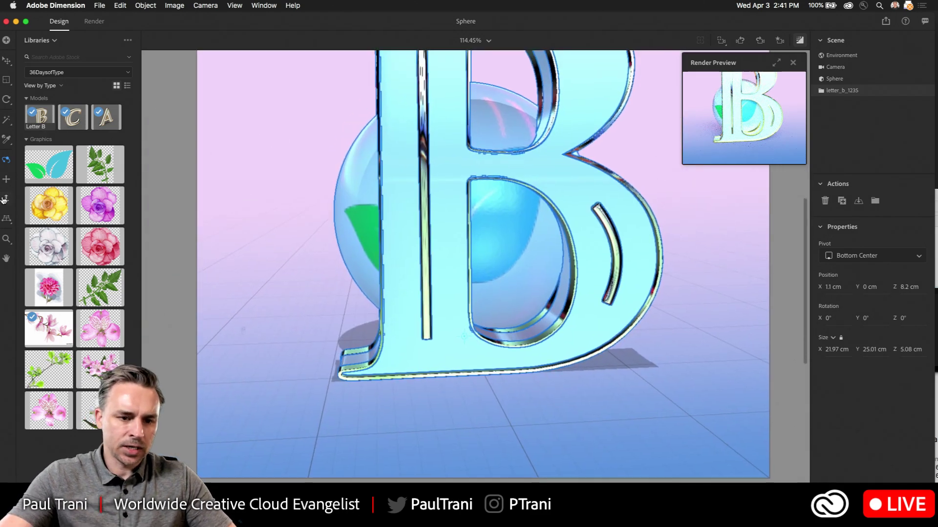
Dolly the camera out and move the letter B forward to Z 15.2 cm
click(6, 199)
drag(446, 219, 446, 264)
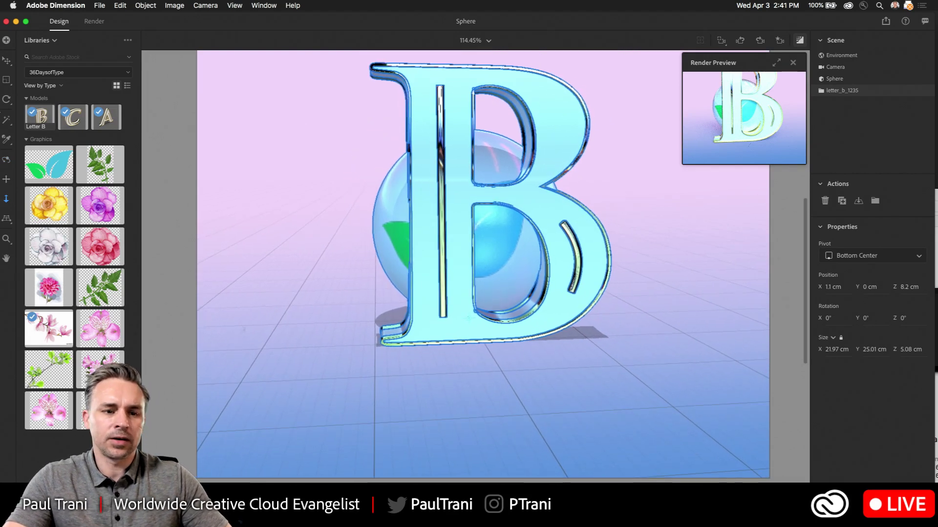
click(4, 61)
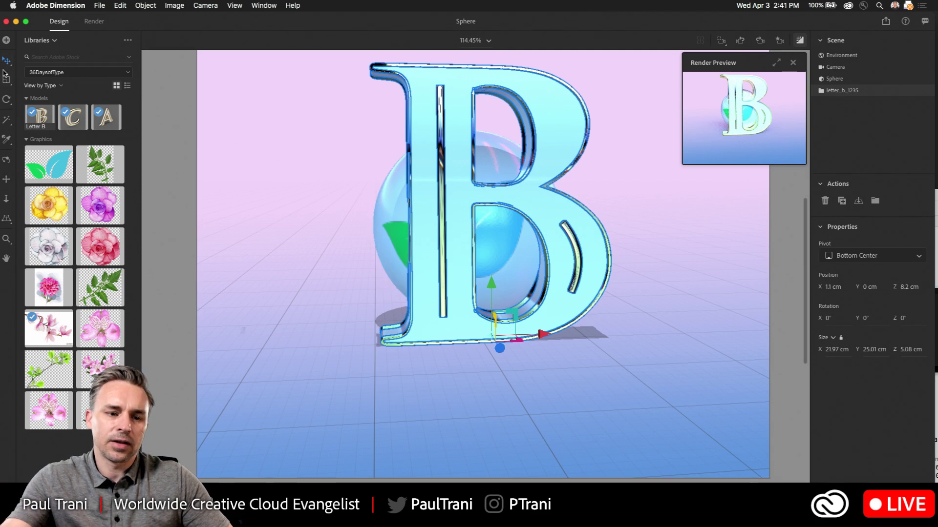
mouse_move(500, 348)
mouse_down()
mouse_move(475, 334)
mouse_move(497, 327)
mouse_move(467, 354)
mouse_move(513, 346)
mouse_move(530, 364)
mouse_move(466, 363)
mouse_move(507, 360)
mouse_up()
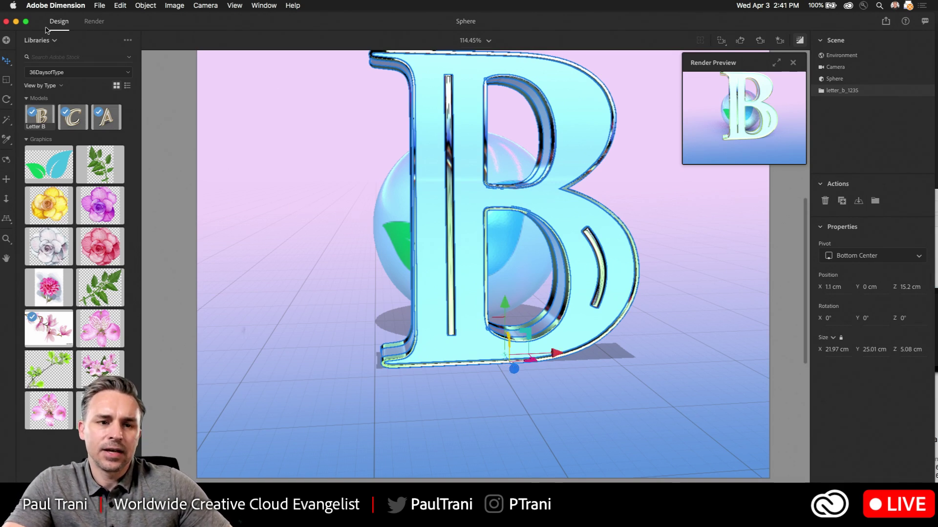
Save the scene as a new file named B2 instead of replacing B.dn
click(309, 204)
click(99, 5)
click(100, 4)
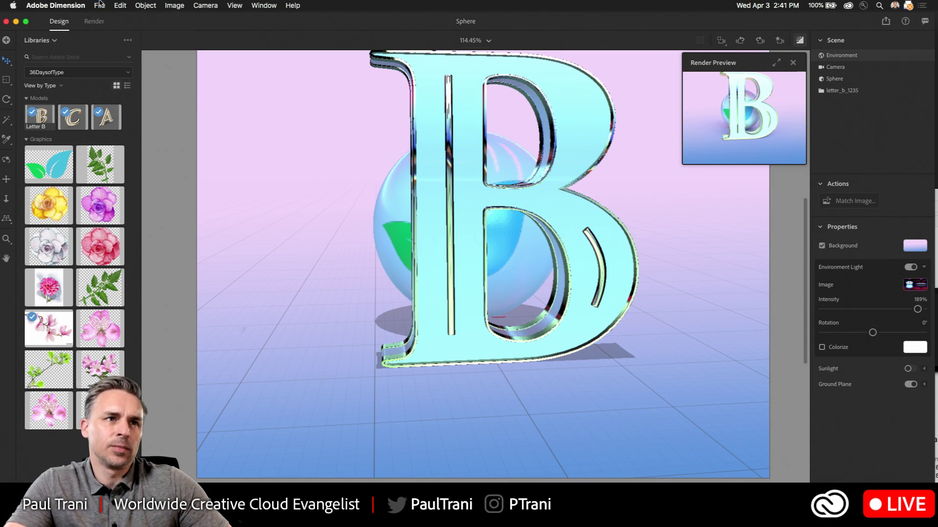
click(100, 4)
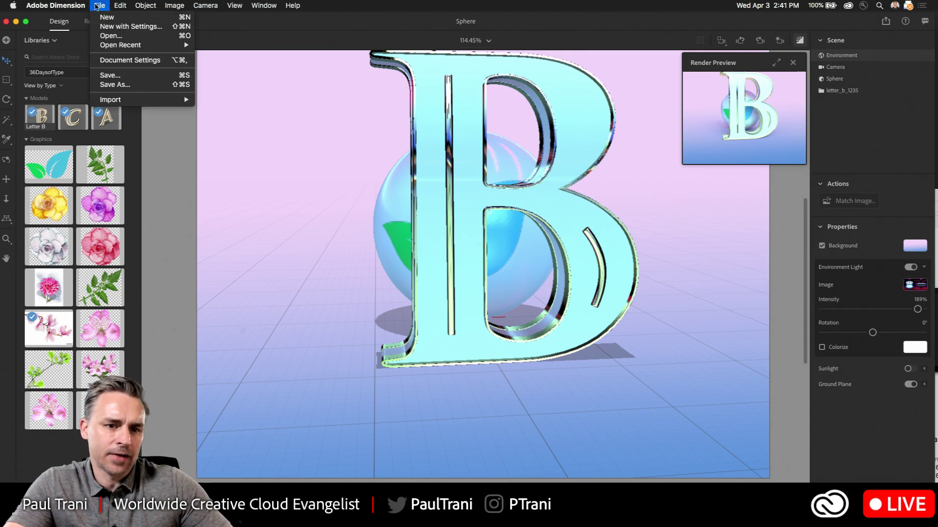
click(105, 85)
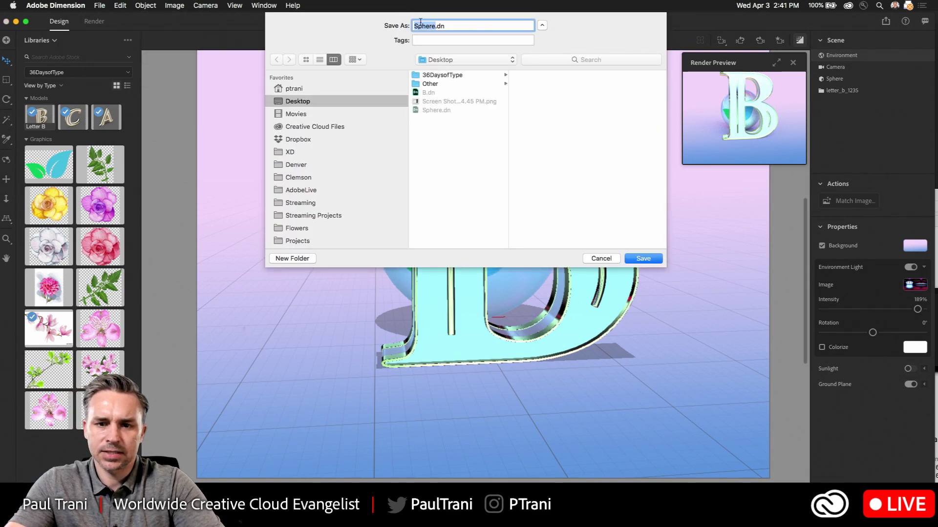
text(B)
key(Return)
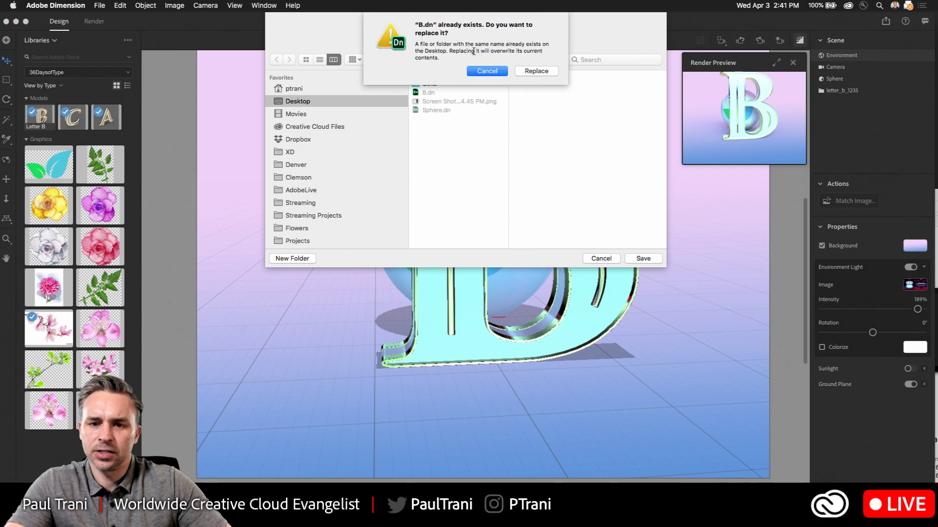
click(486, 71)
click(418, 26)
text(2)
key(Return)
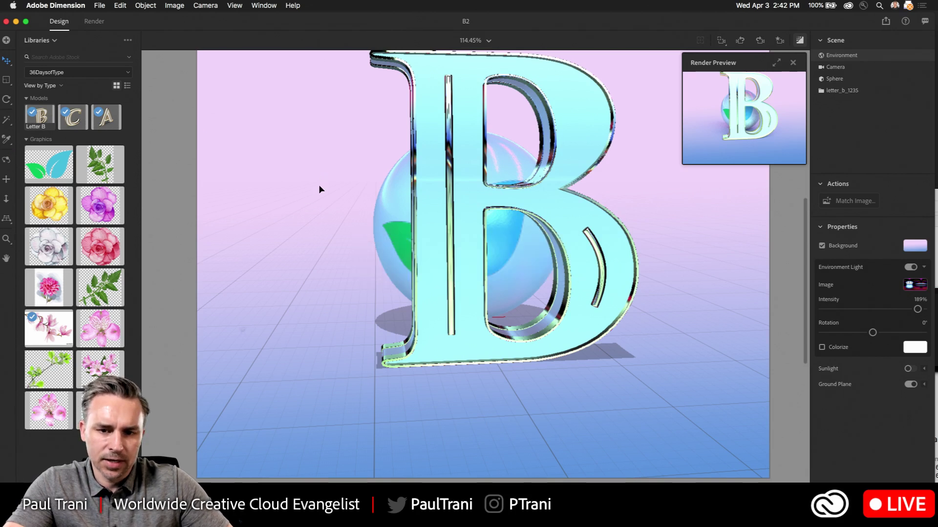
Drop the Tomato Leaves image into the environment as the background
drag(315, 203, 320, 214)
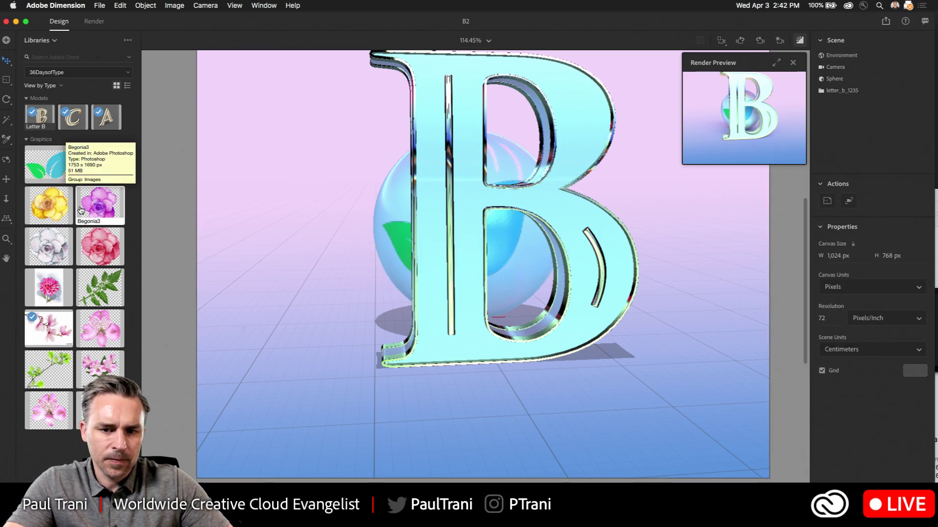
click(248, 183)
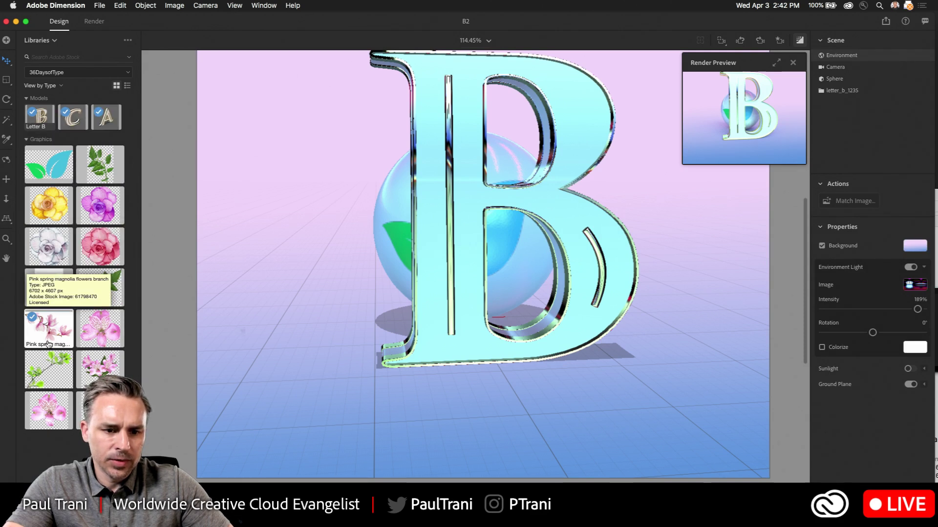
drag(100, 286, 345, 335)
Slide the sphere left of the letter B and set tomato leaves2 as the background
drag(337, 119, 262, 147)
drag(390, 220, 222, 221)
click(655, 241)
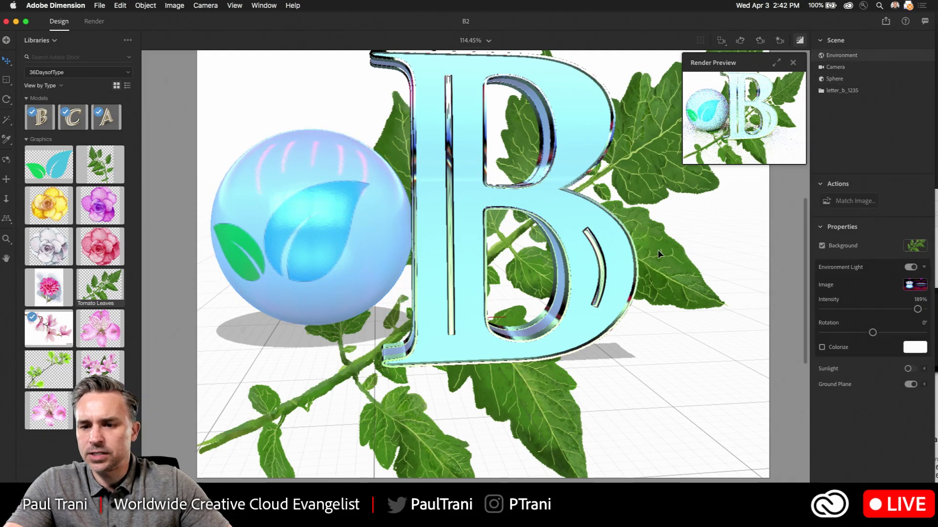
click(100, 165)
key(super+Tab)
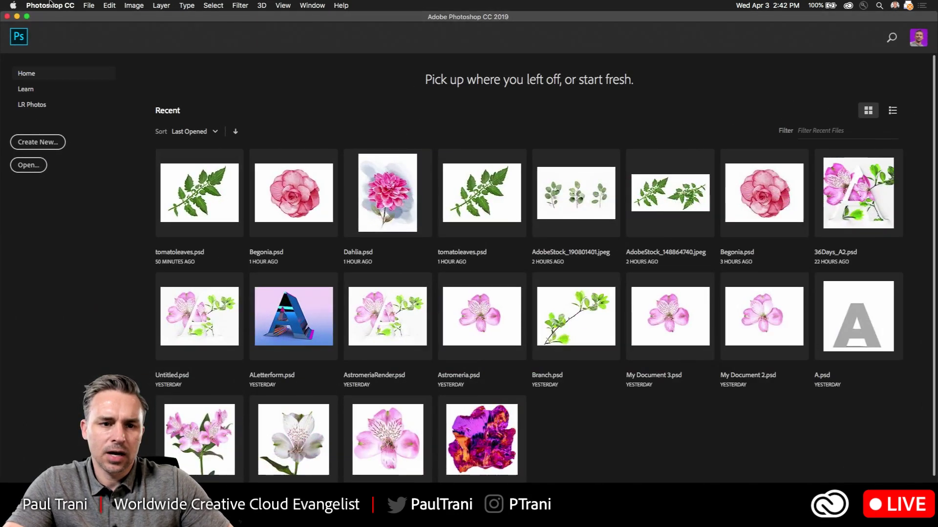
Create a blank 141 × 82 px Untitled-1 document at 72 pixels/inch
click(88, 5)
click(411, 114)
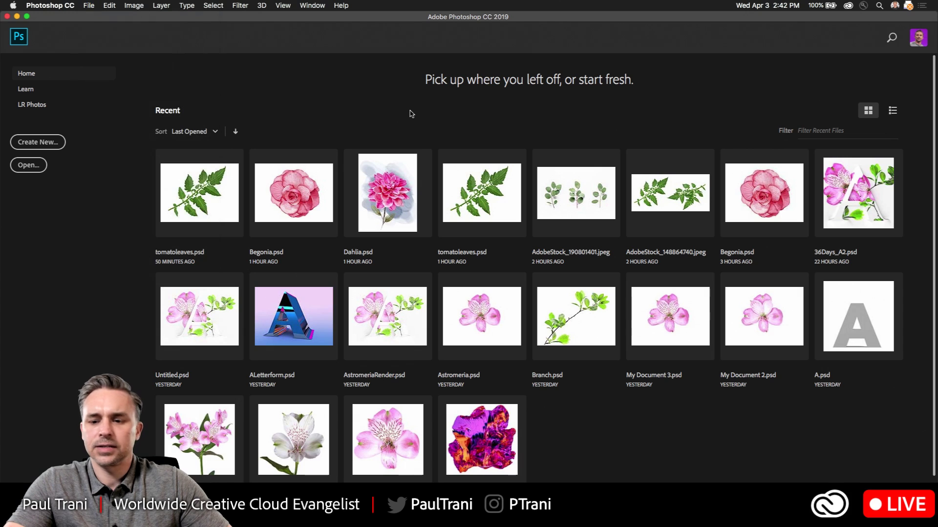
key(super+n)
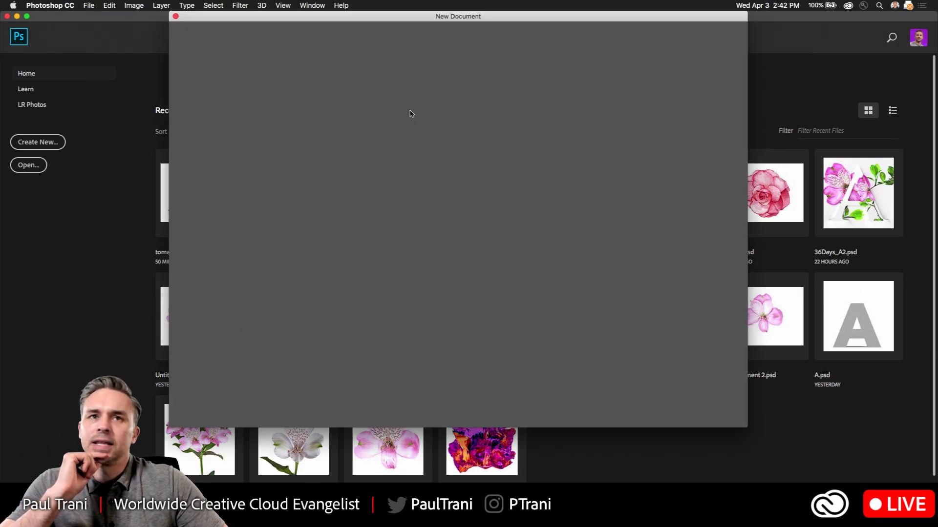
key(Return)
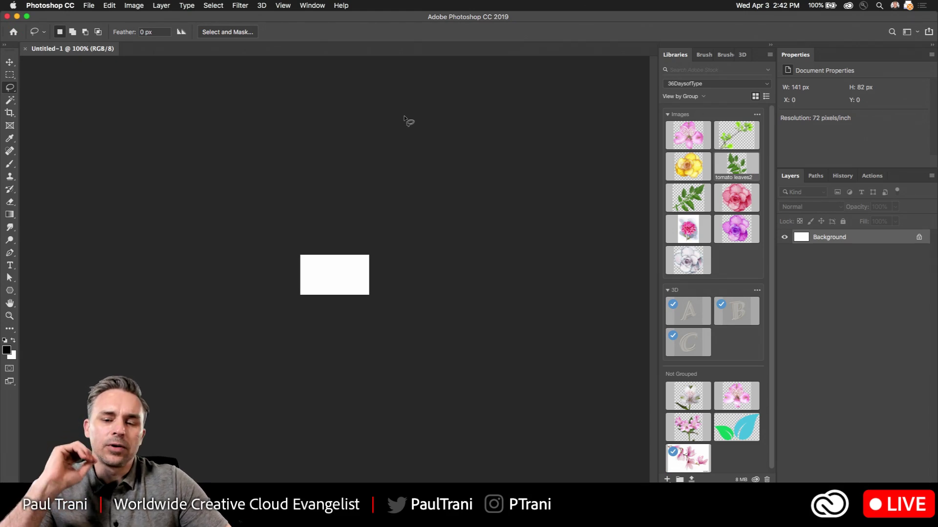
Browse the Creative Cloud apps list, including Animate and Mobile Device Packaging
click(848, 6)
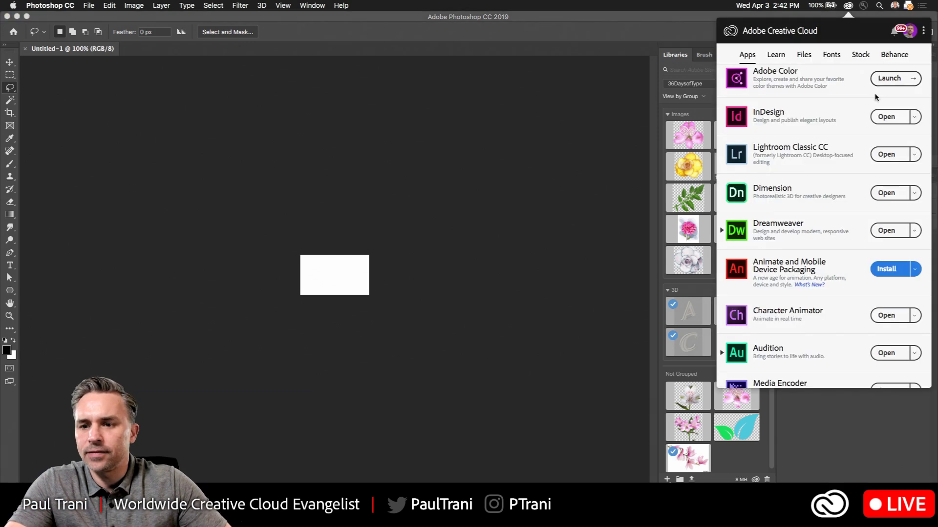
scroll(878, 197, up, 10)
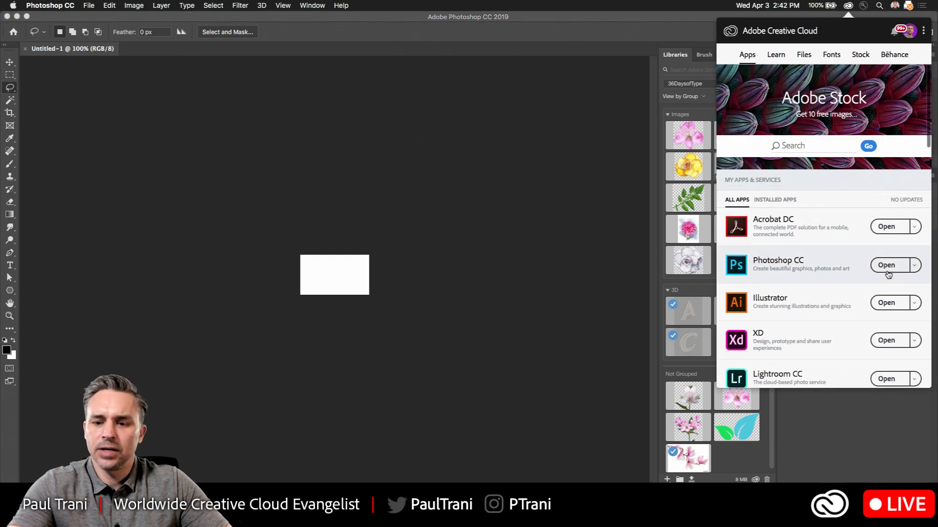
scroll(887, 264, down, 6)
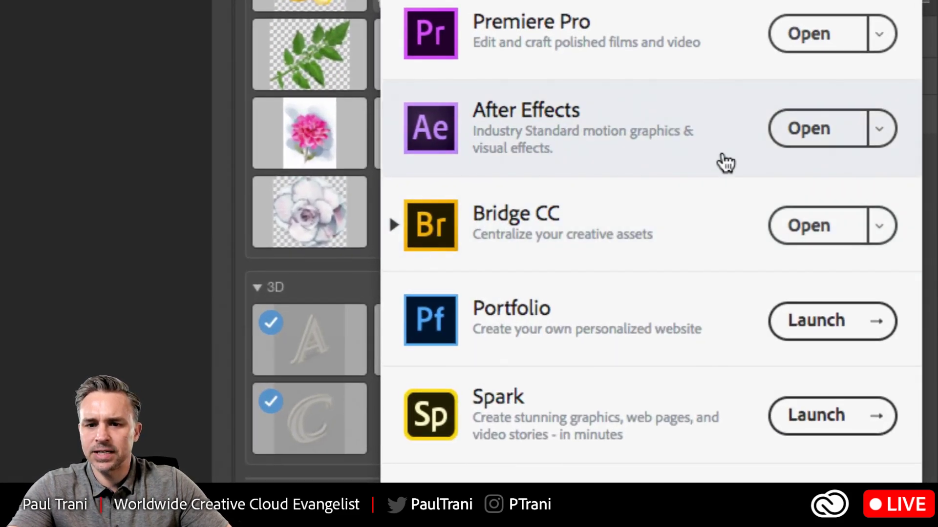
scroll(725, 163, down, 10)
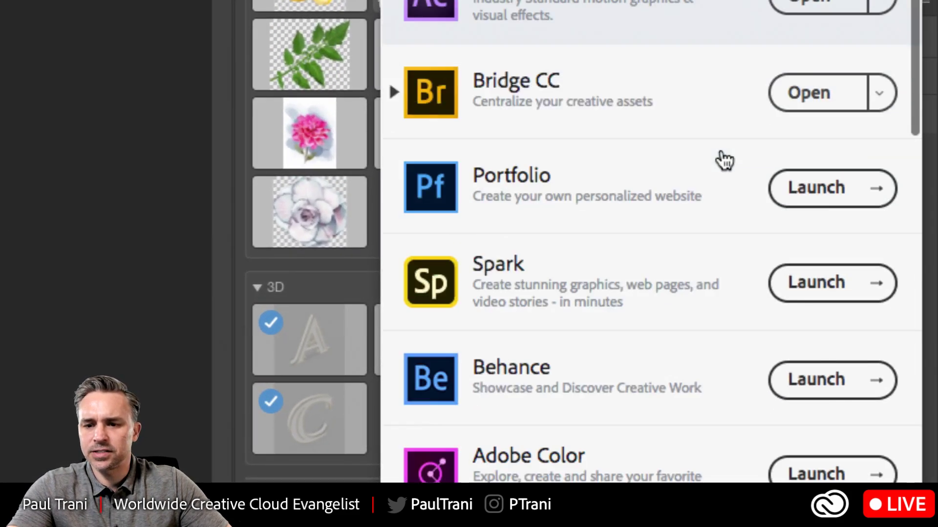
scroll(716, 159, down, 5)
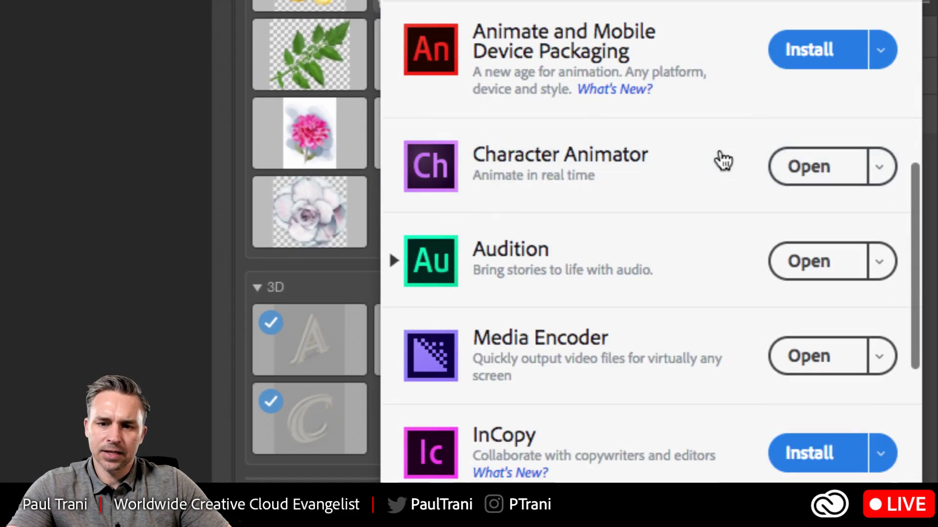
scroll(596, 216, up, 2)
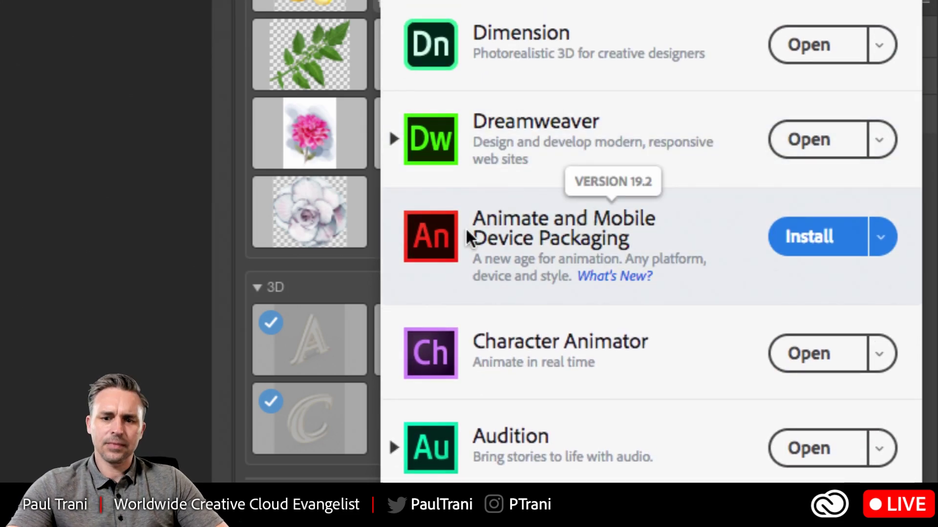
mouse_move(503, 239)
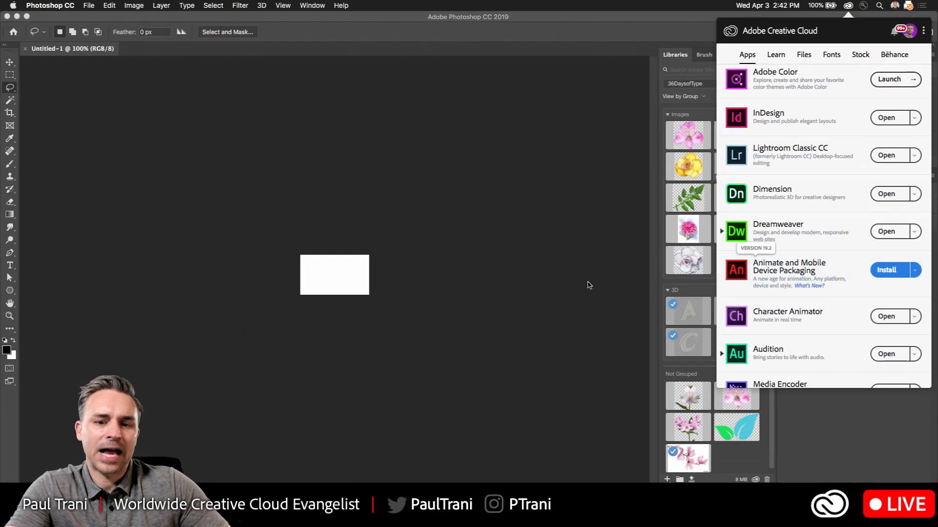
Place the Begonia2 flower on tomatoleaves2.psd, scaled to about 54% and repositioned
click(521, 289)
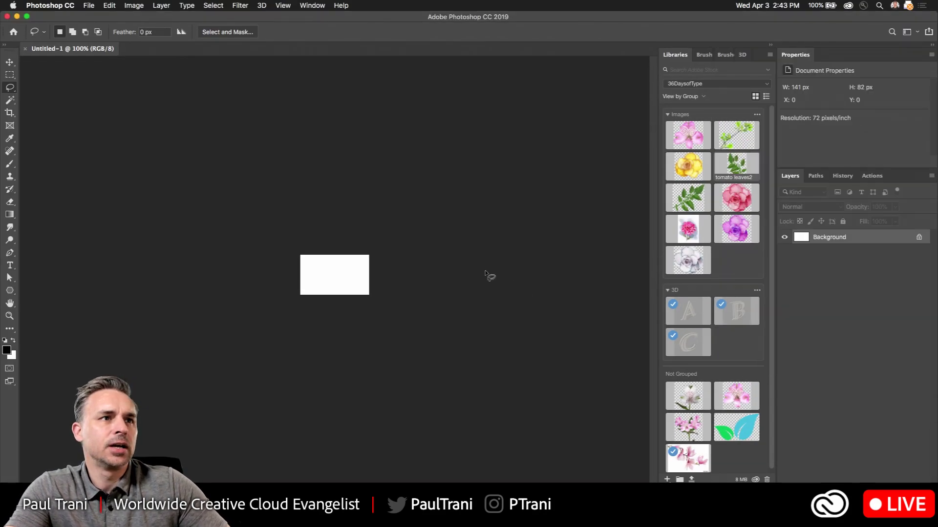
key(super+plus)
key(super+plus)
key(super+plus)
key(super+plus)
key(super+plus)
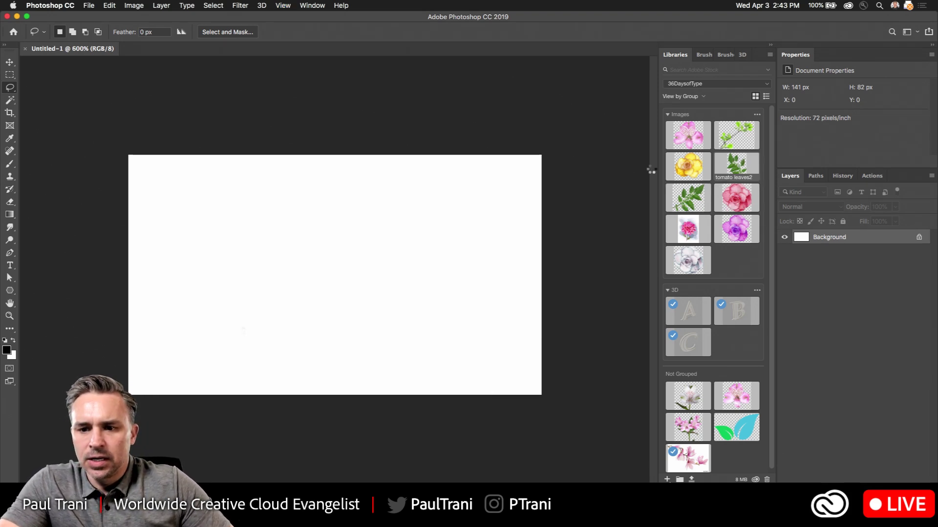
drag(688, 165, 328, 189)
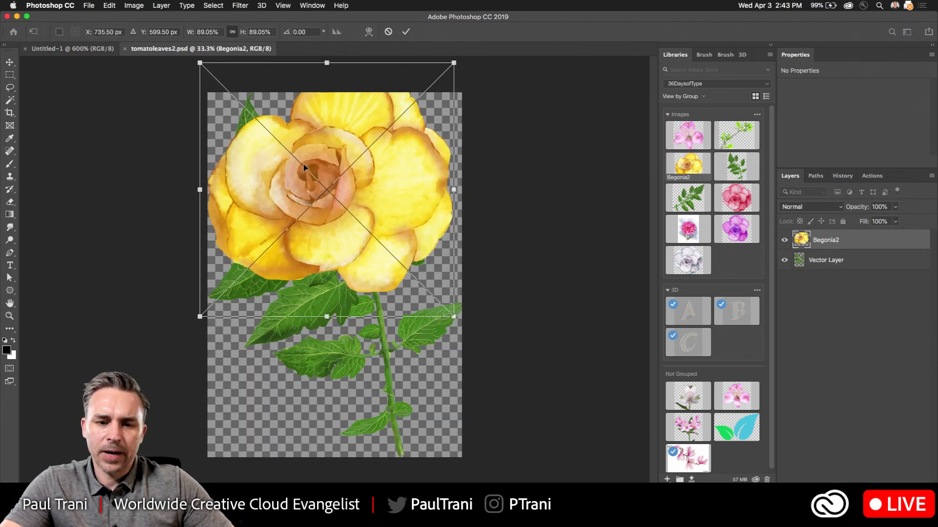
drag(303, 168, 303, 197)
drag(454, 346, 352, 245)
mouse_move(241, 186)
mouse_down()
mouse_move(275, 215)
mouse_move(299, 219)
mouse_up()
key(Return)
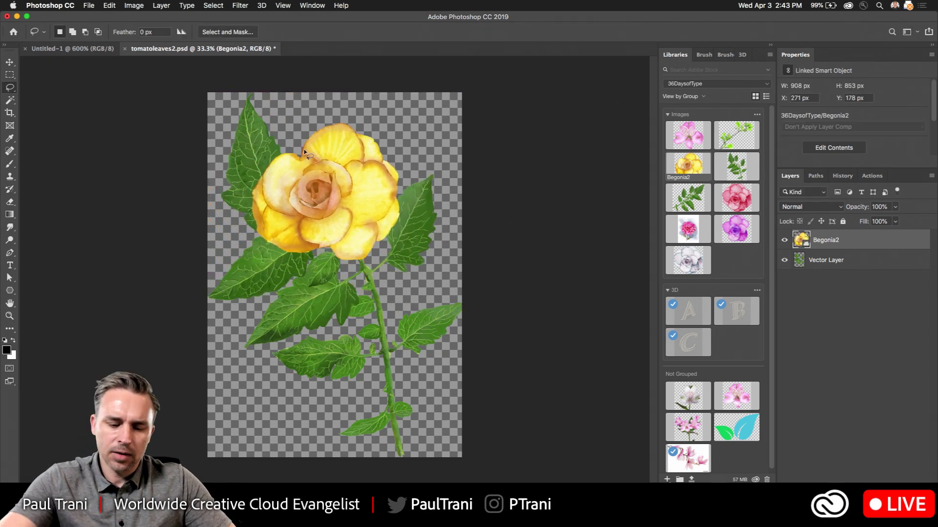
Rasterize the Begonia2 layer and save the tomato leaves image to update Dimension
key(s)
click(17, 16)
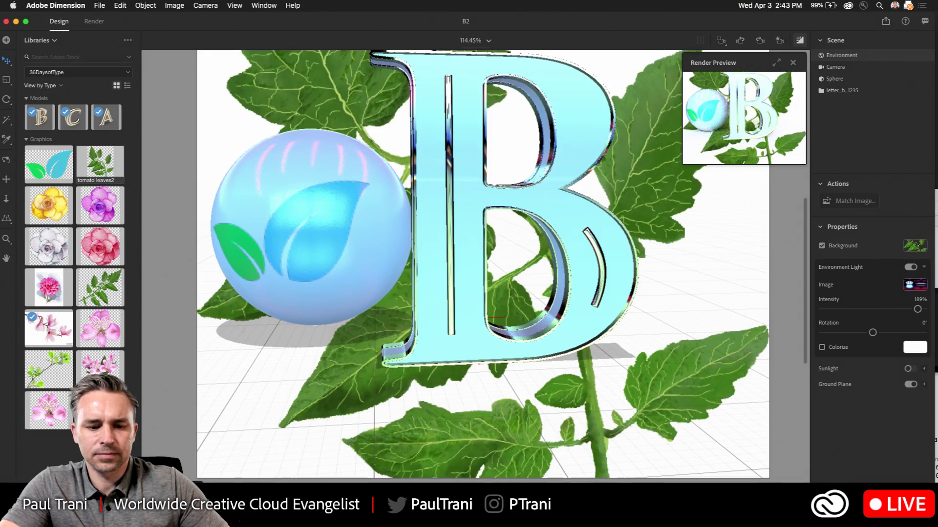
key(super+Tab)
right_click(875, 245)
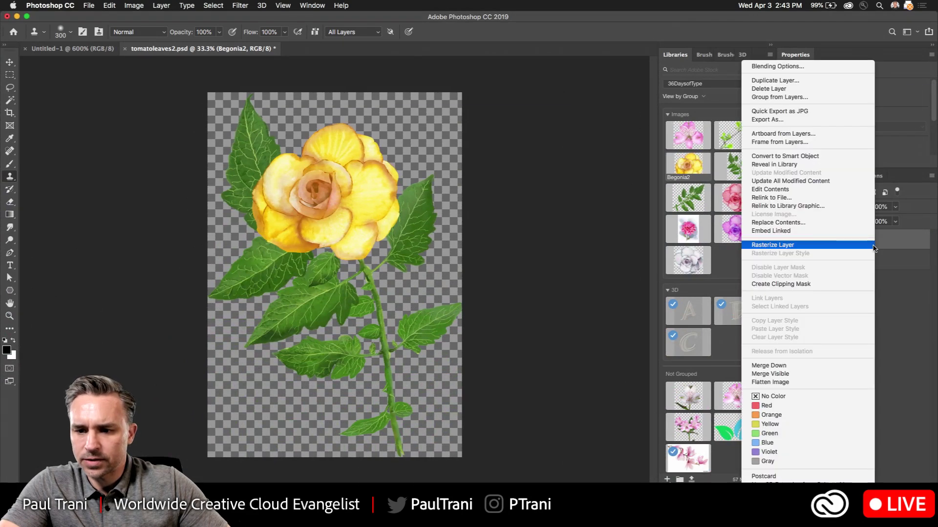
click(801, 247)
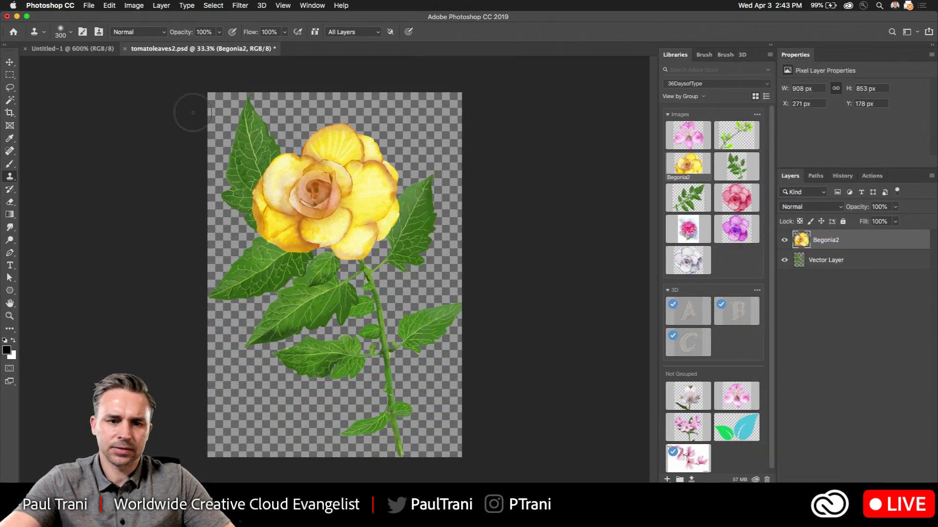
key(cmd+s)
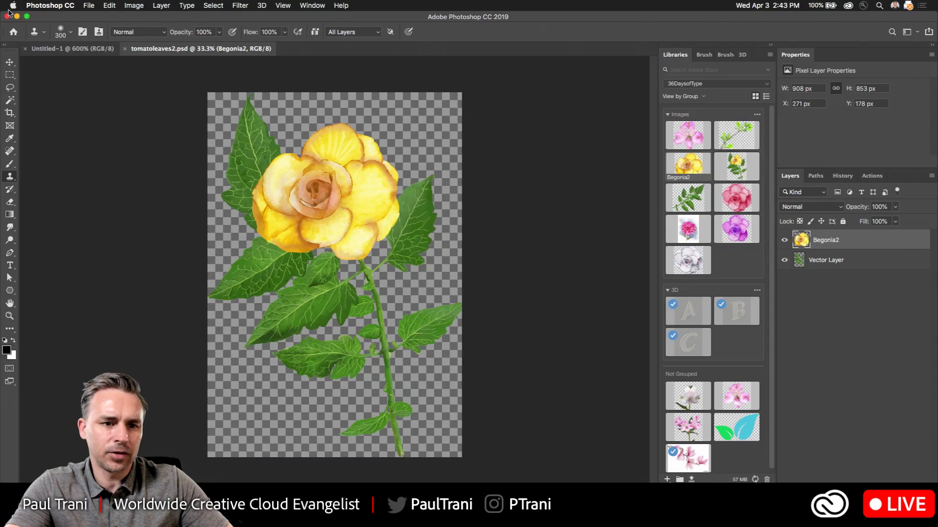
click(17, 16)
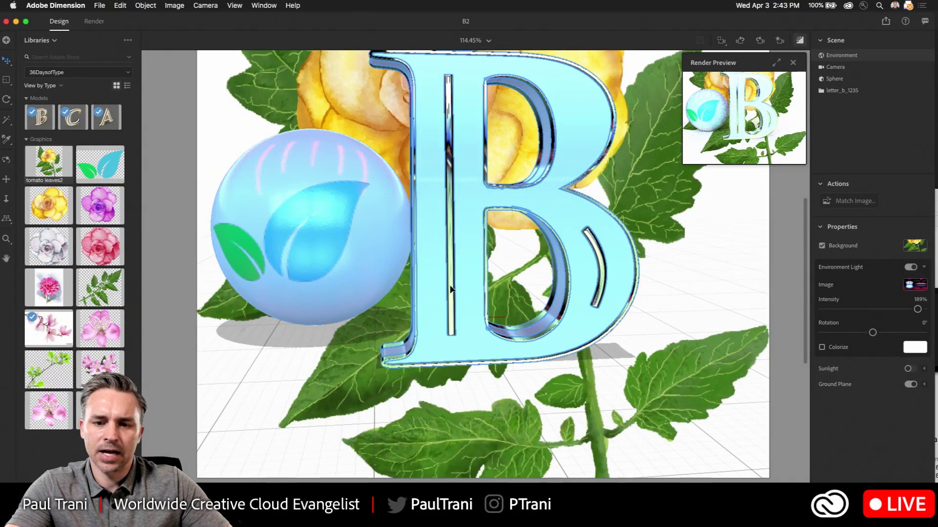
Push the letter B back to X 2.9 cm, Z 2.2 cm, dolly out, and turn off the background image
drag(449, 289, 451, 230)
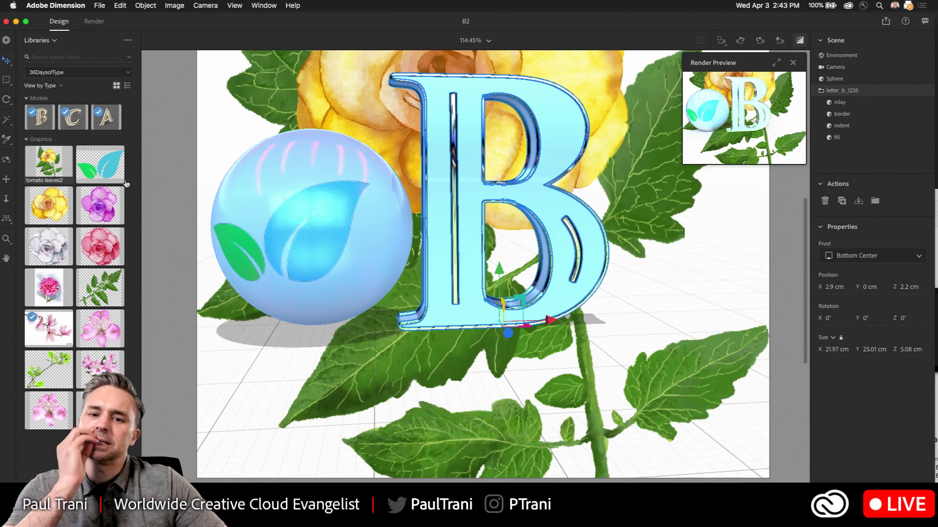
click(9, 201)
drag(407, 274, 407, 280)
key(v)
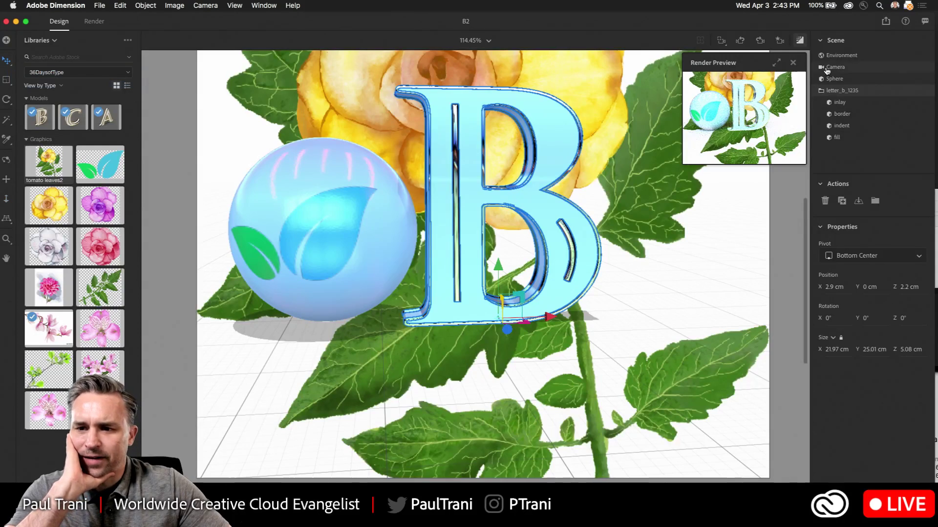
click(833, 56)
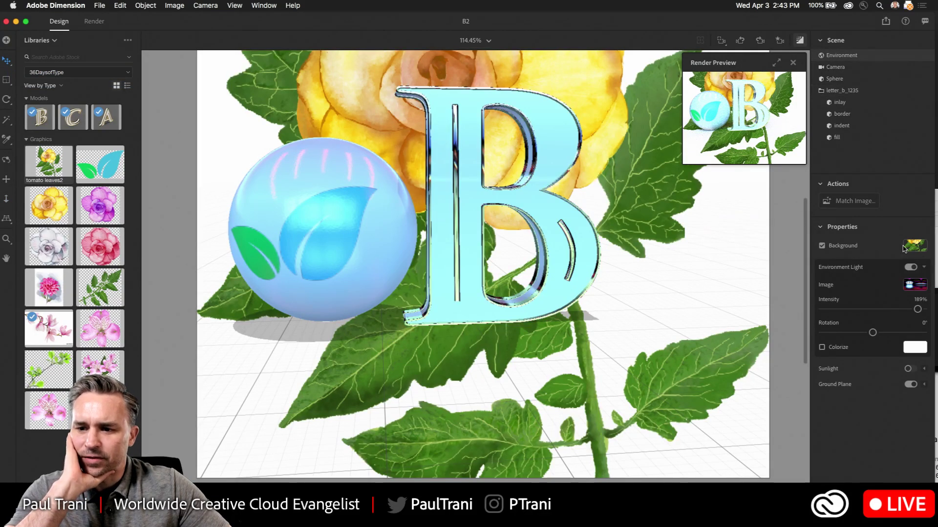
click(849, 248)
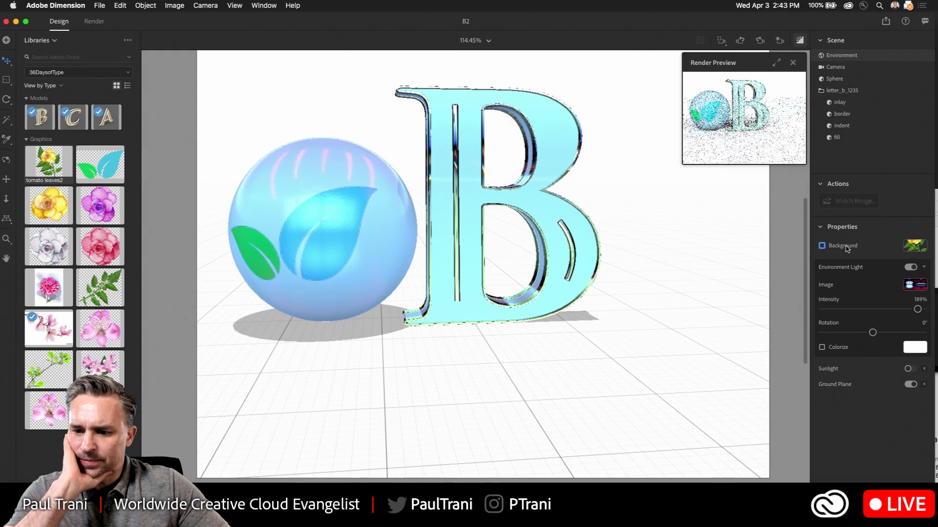
Turn the flower background back on, try Scale to Fit and Original Size, then return to Crop to Fit
click(848, 248)
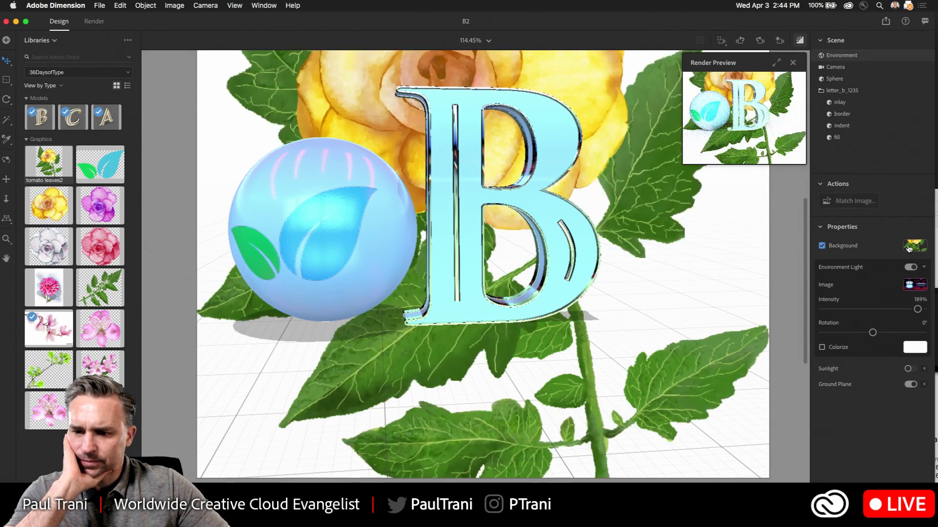
click(908, 247)
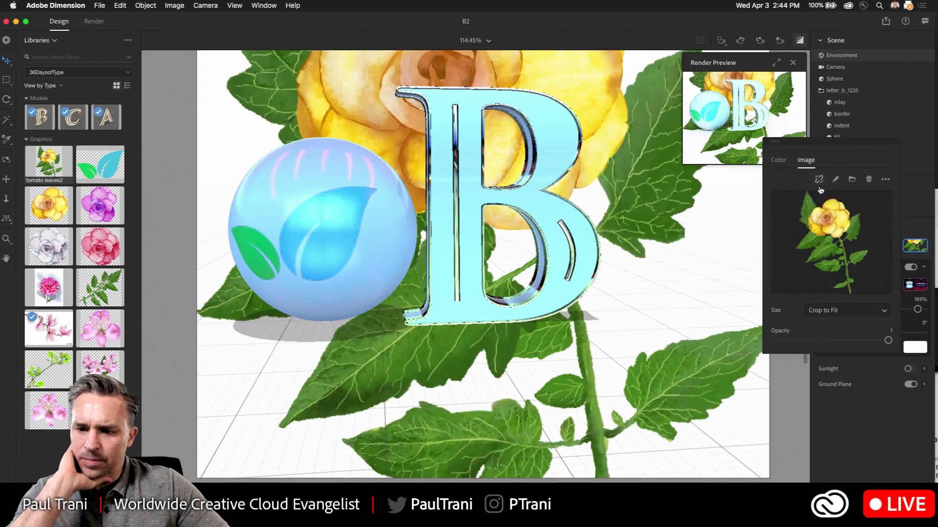
click(840, 314)
click(846, 327)
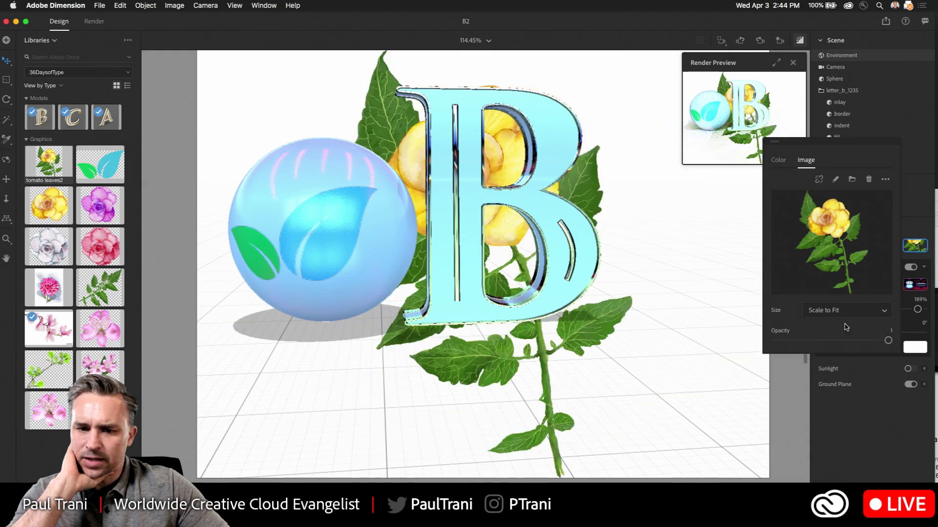
click(849, 311)
click(846, 358)
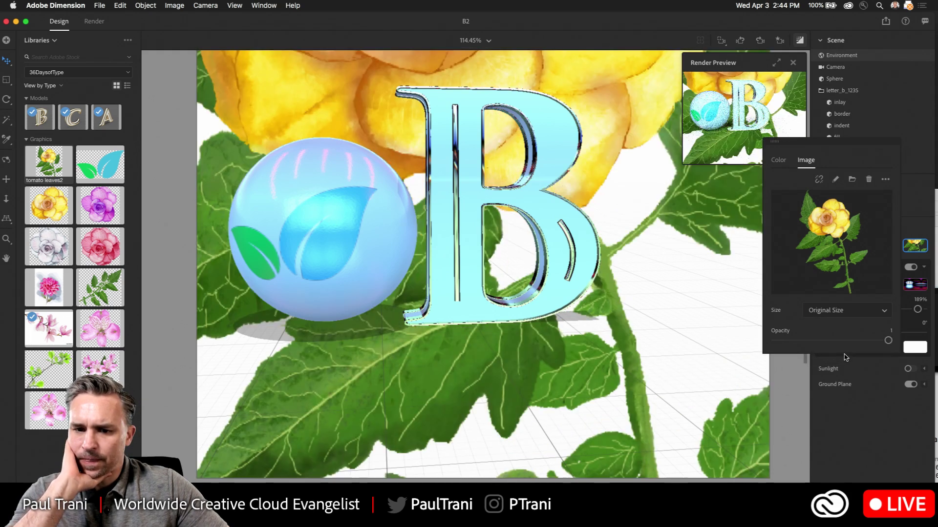
click(839, 312)
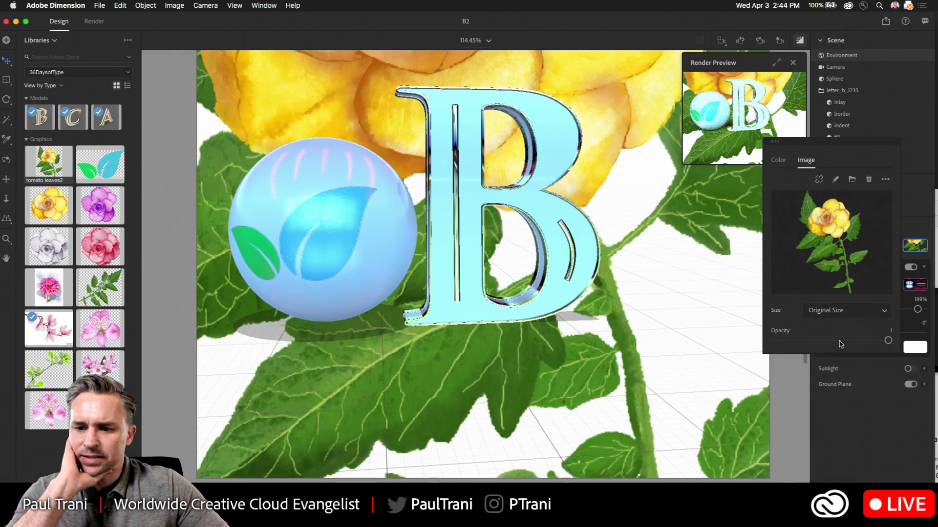
click(840, 342)
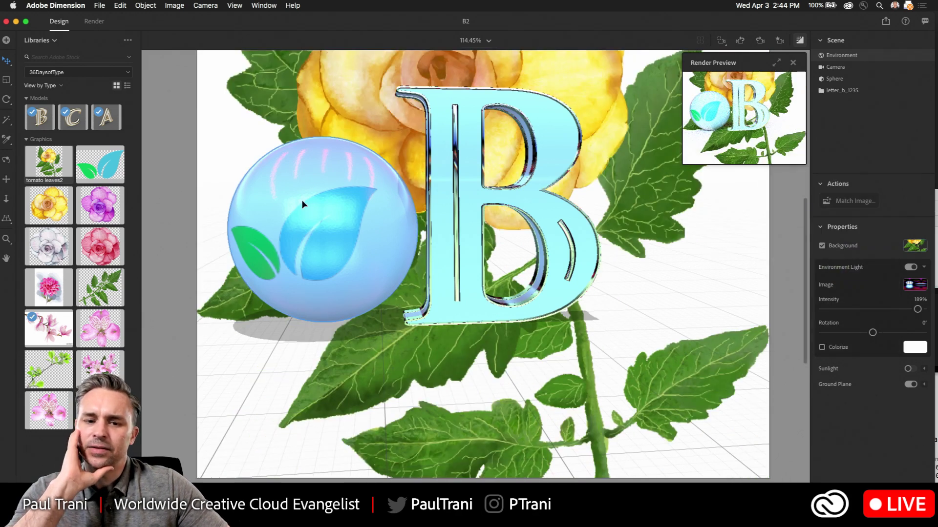
Delete the leaf-logo sphere and raise the letter B slightly to Y 0.7 cm
drag(301, 200, 296, 204)
key(Delete)
drag(443, 182, 429, 149)
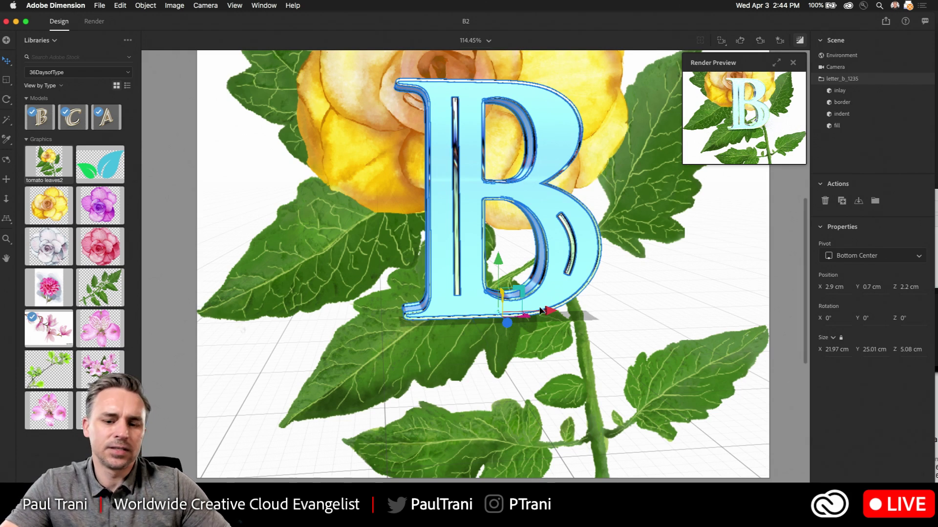
In Chrome, scroll the What's new in Dimension page to Updates to Placed Graphics
key(super+Tab)
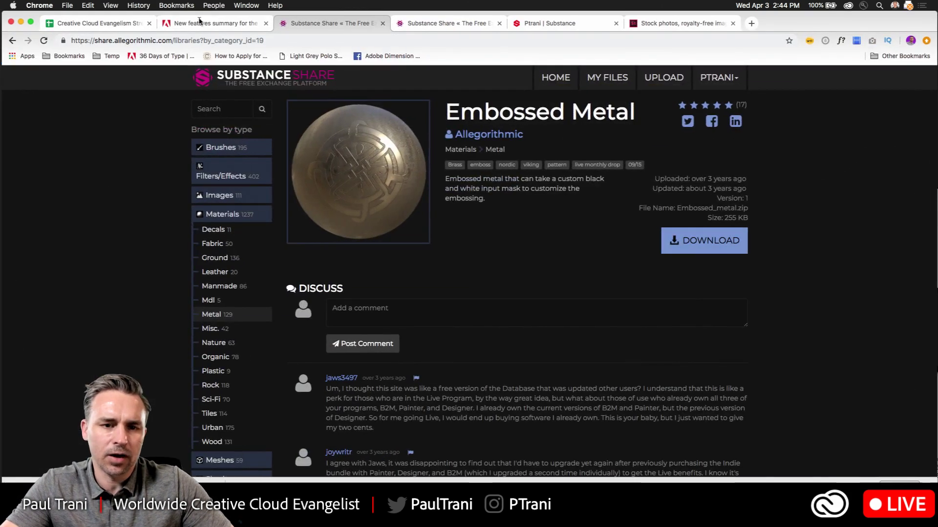
click(210, 23)
scroll(217, 274, down, 15)
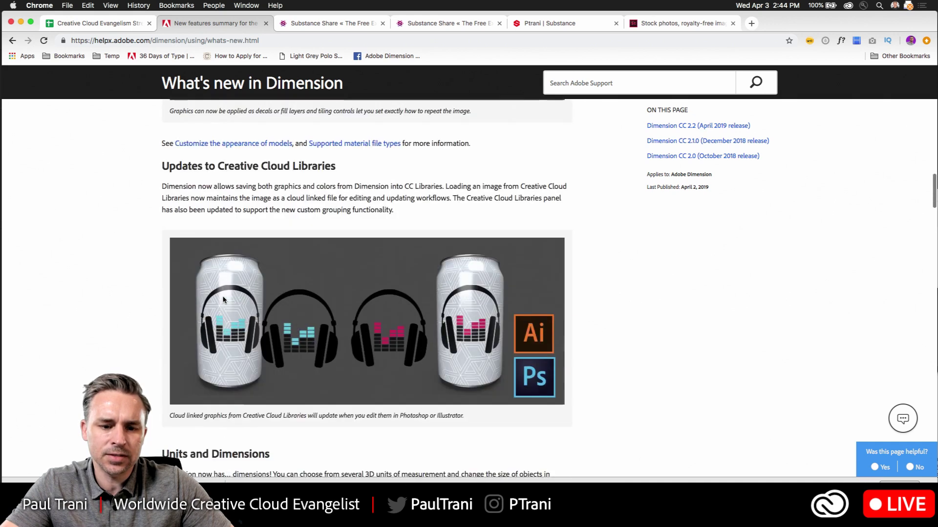
drag(157, 240, 191, 287)
click(191, 286)
scroll(191, 283, up, 1)
scroll(191, 284, up, 5)
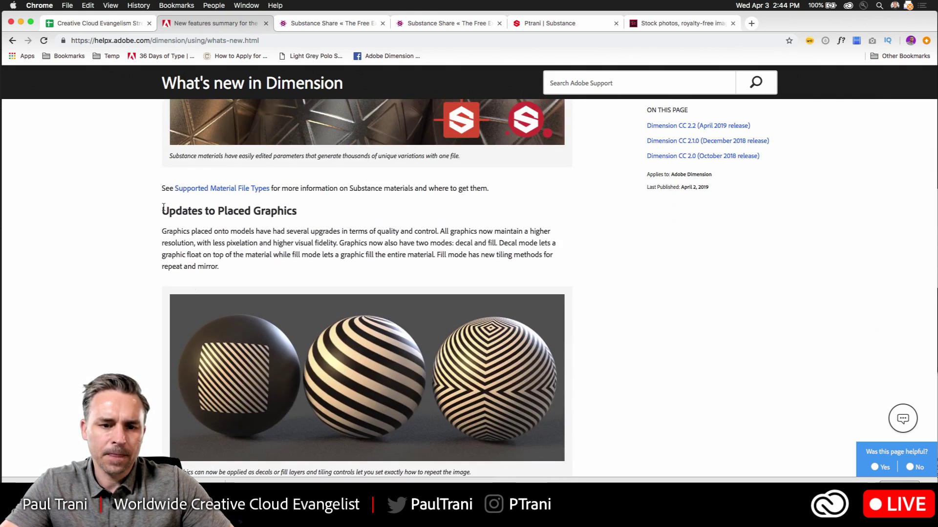
Highlight the paragraphs about placed graphics upgrades and the decal and fill modes
drag(163, 206, 234, 257)
click(234, 266)
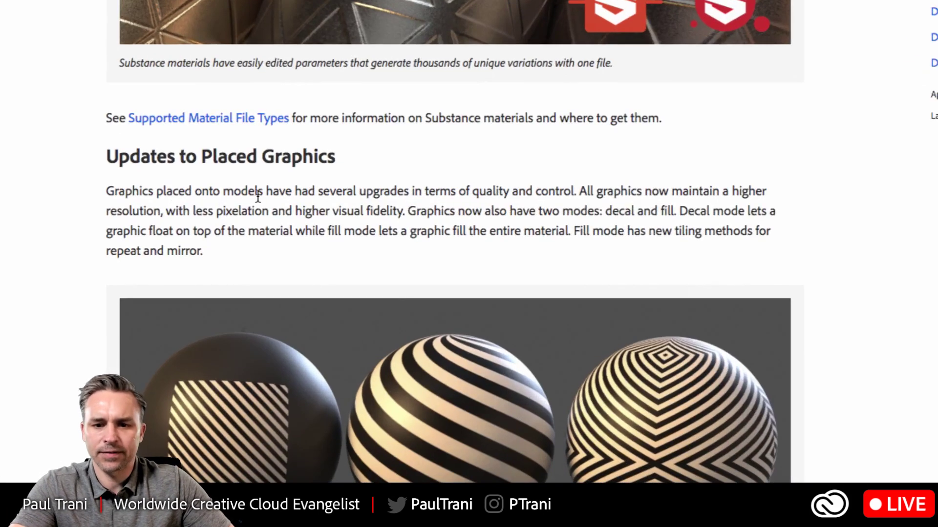
drag(267, 191, 295, 249)
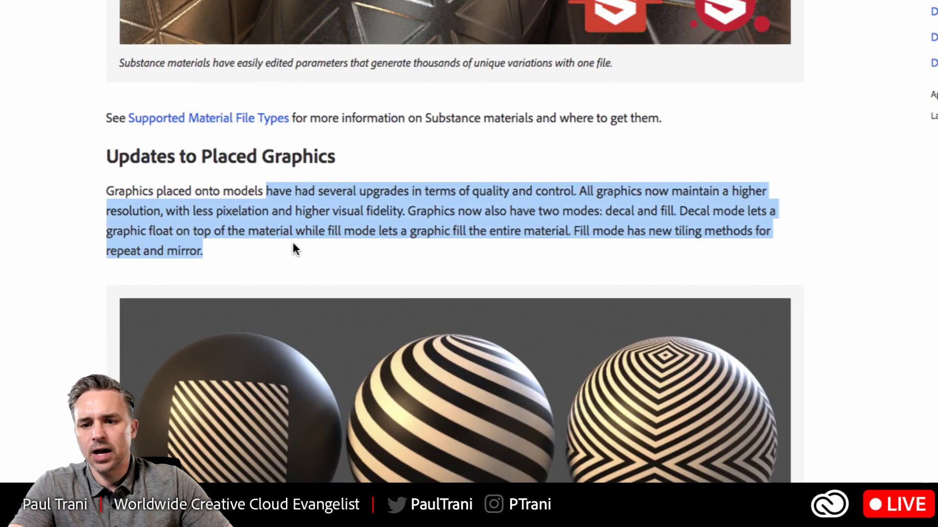
click(292, 249)
drag(183, 211, 293, 257)
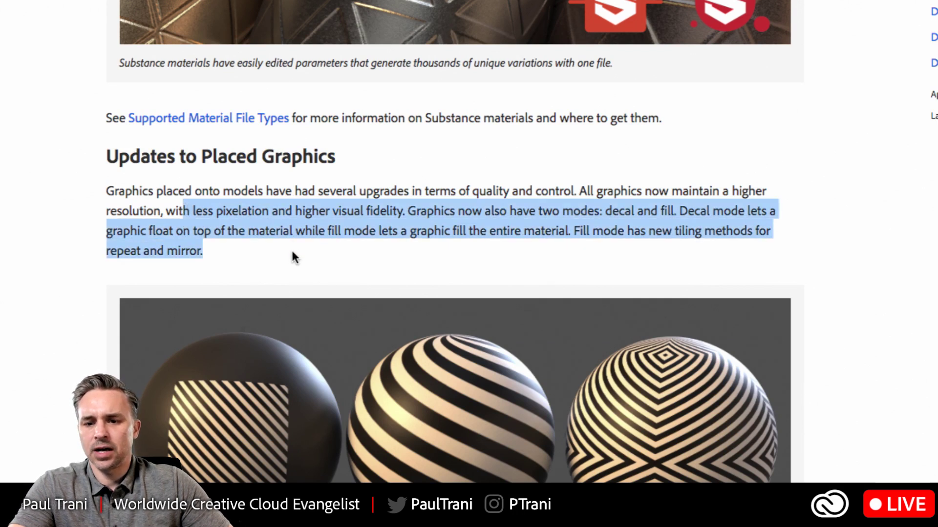
click(610, 211)
drag(610, 211, 602, 250)
click(601, 249)
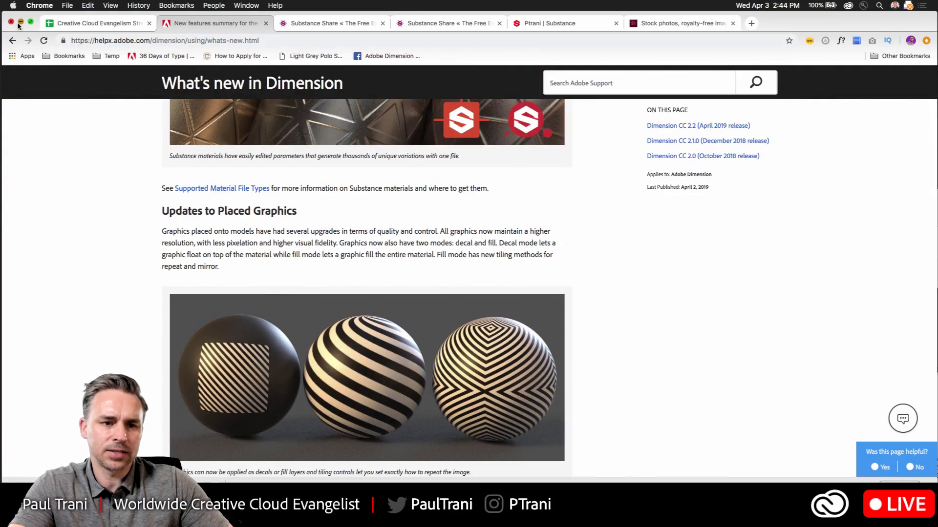
Shrink the leaf logo decal to 8%, move it onto the B's stem, and delete the inlay part
click(20, 23)
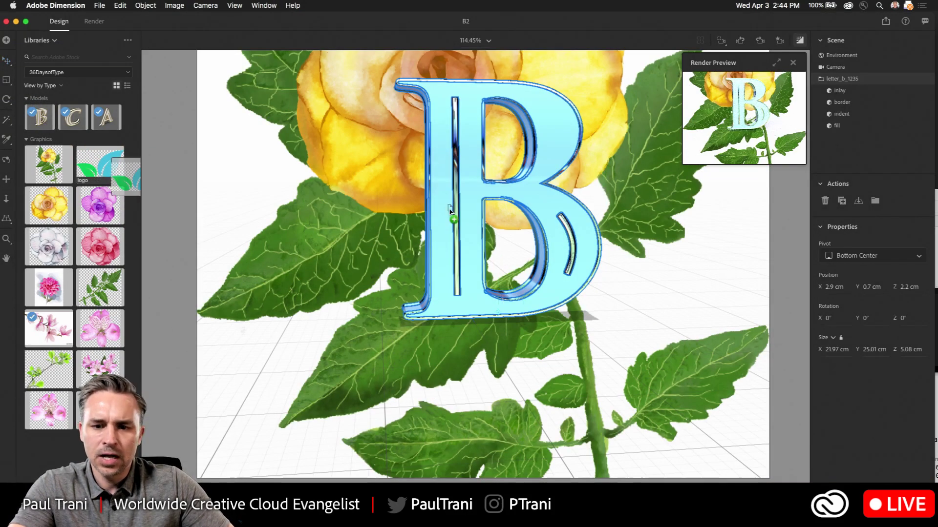
drag(532, 196, 531, 189)
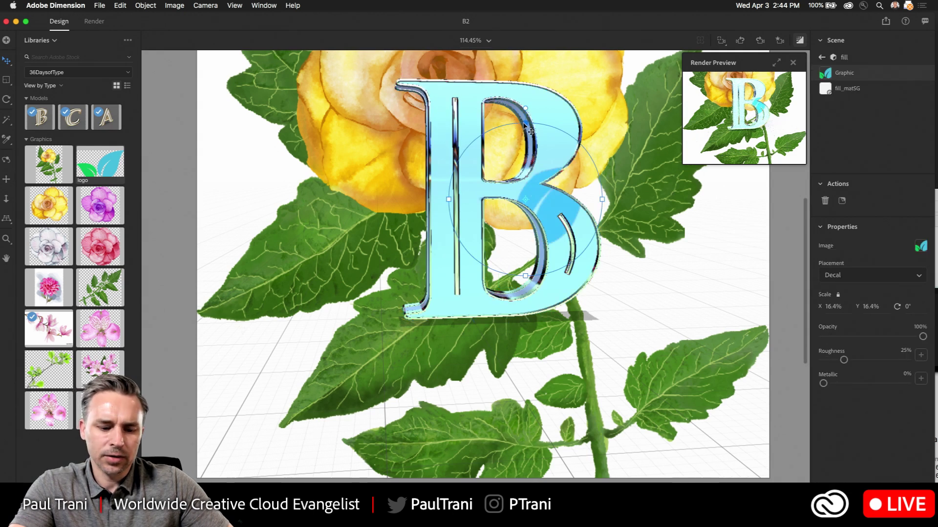
drag(524, 125, 531, 164)
drag(539, 197, 483, 177)
click(823, 58)
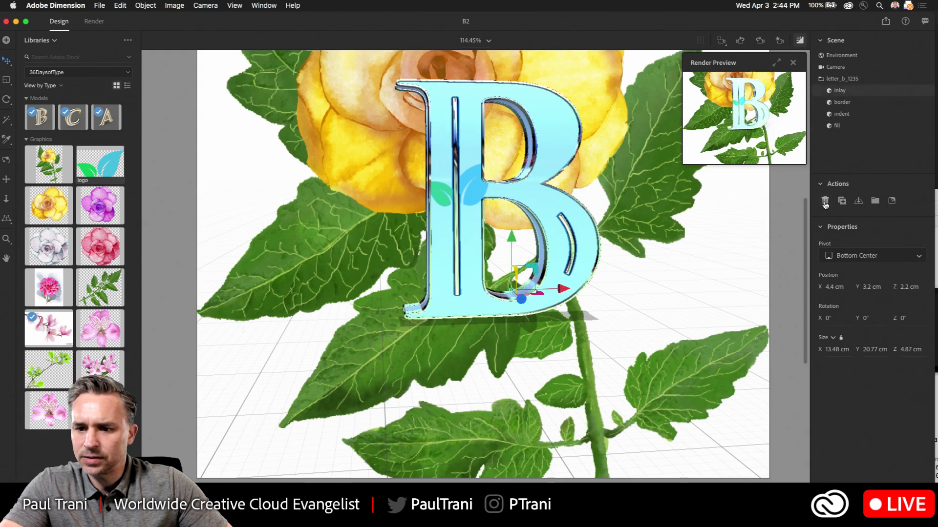
click(824, 201)
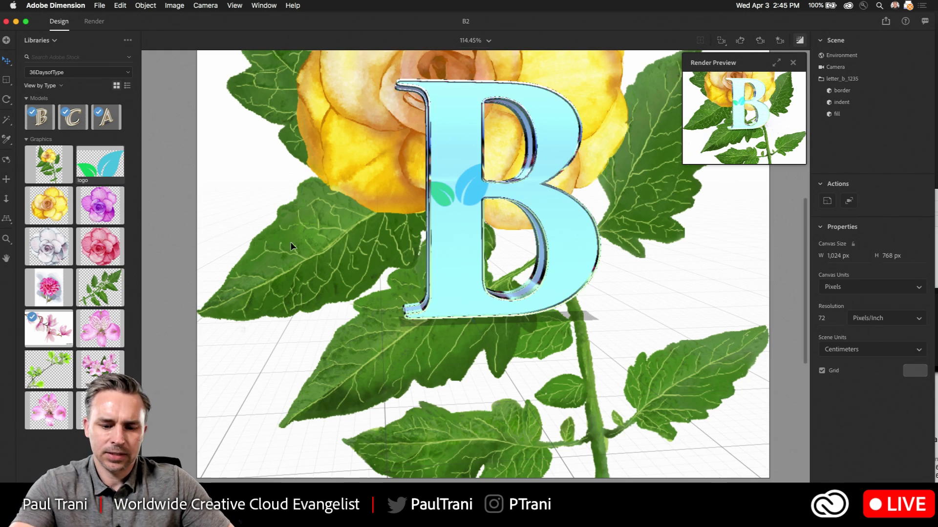
Frame the B, select the leaf logo graphic on its fill, and set Placement to Fill
drag(380, 190, 421, 277)
key(2)
key(v)
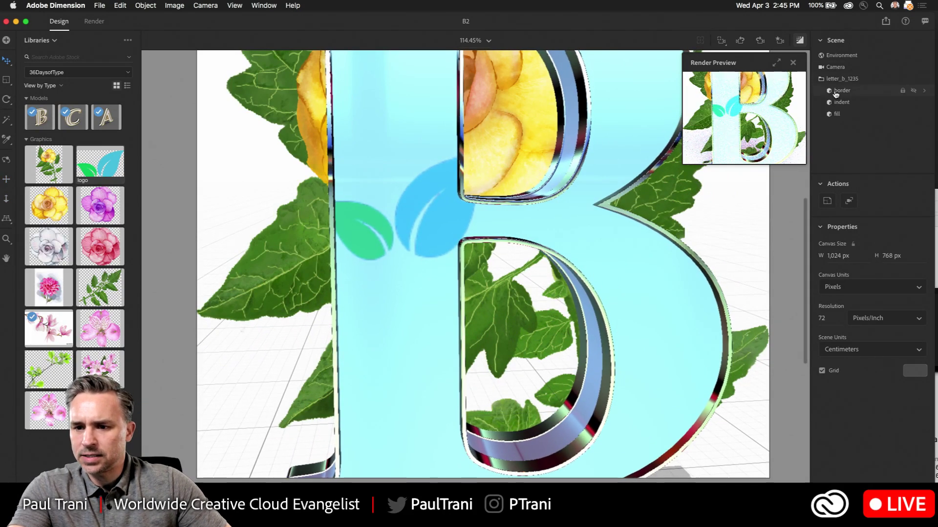
double_click(828, 115)
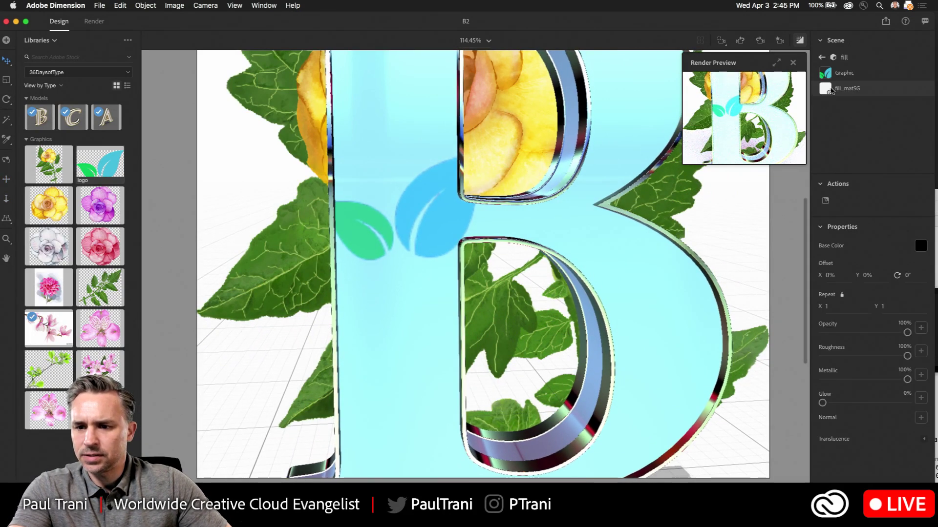
click(842, 74)
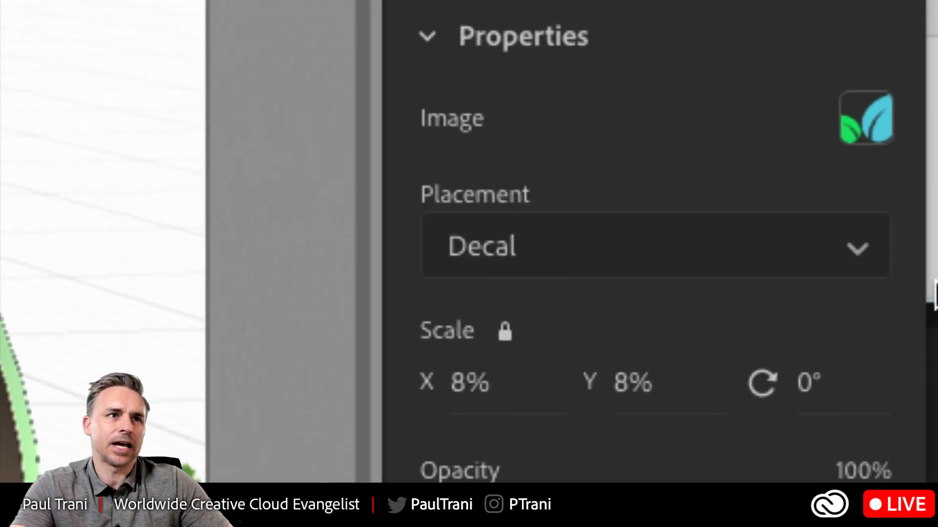
click(703, 256)
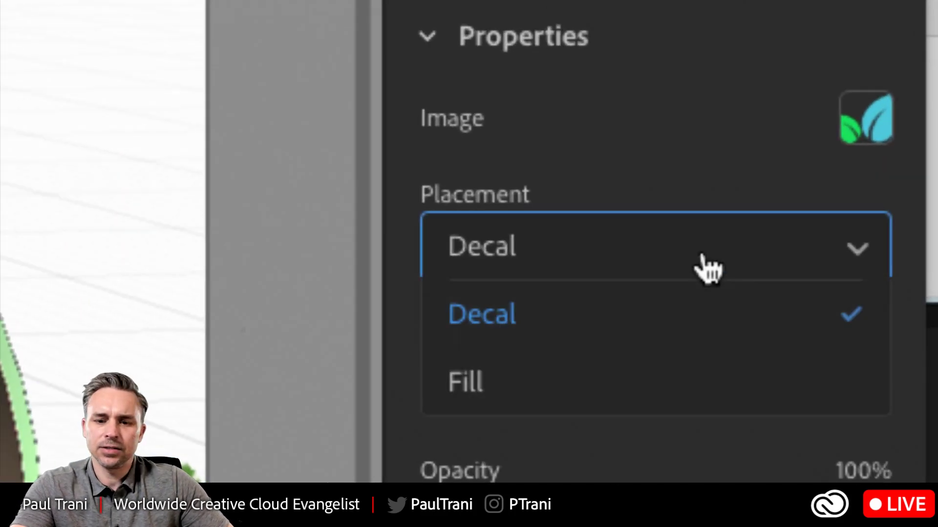
click(507, 396)
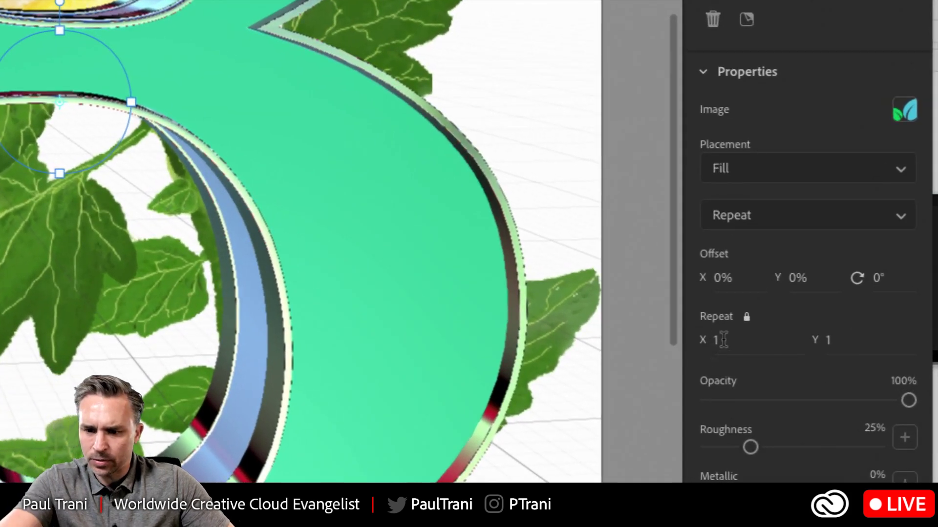
Set the logo's horizontal and vertical Repeat counts to 50
click(724, 340)
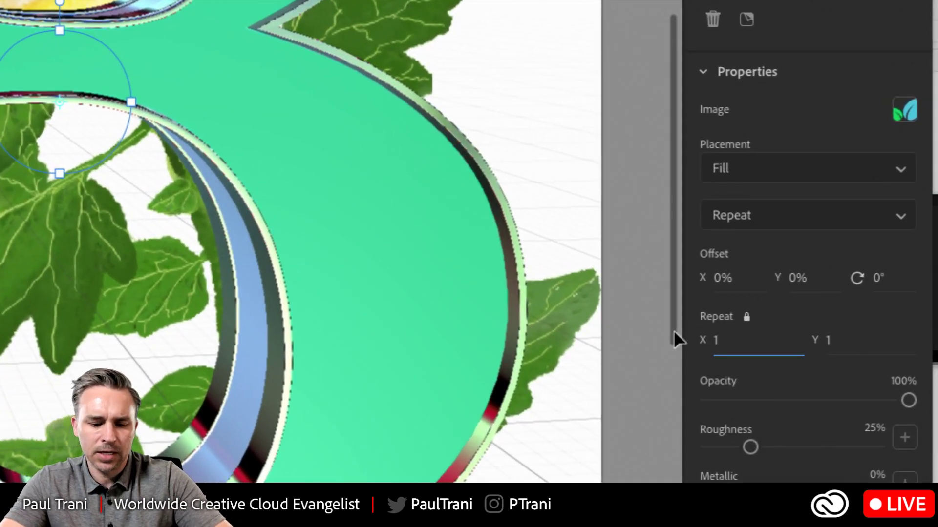
text(0)
key(Tab)
key(Return)
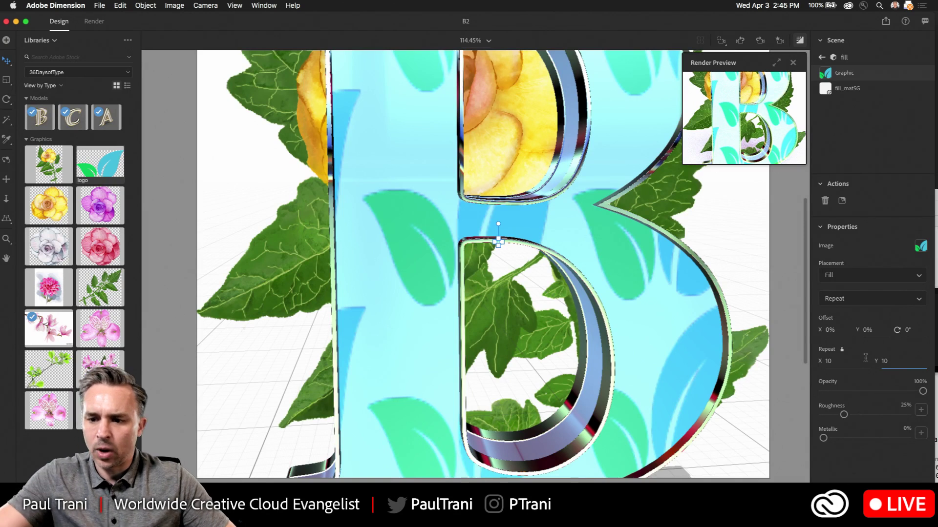
key(Return)
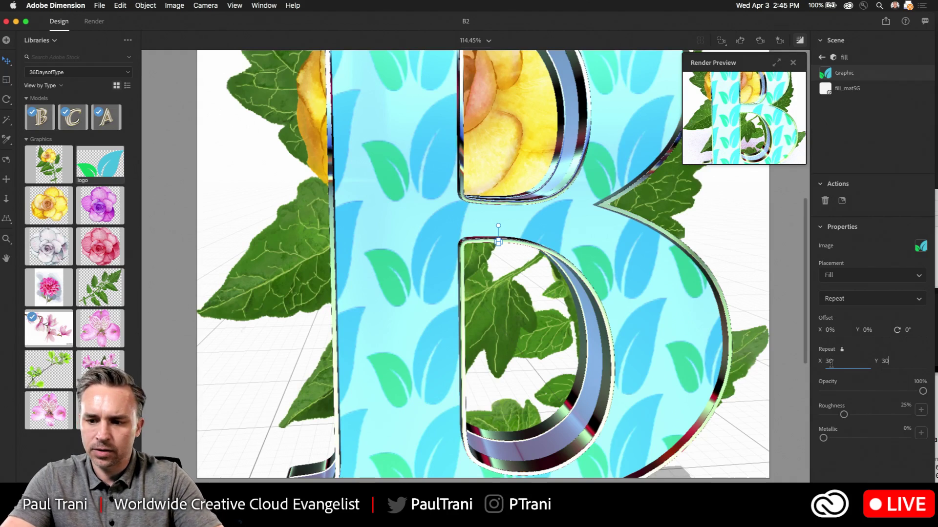
key(Tab)
key(Return)
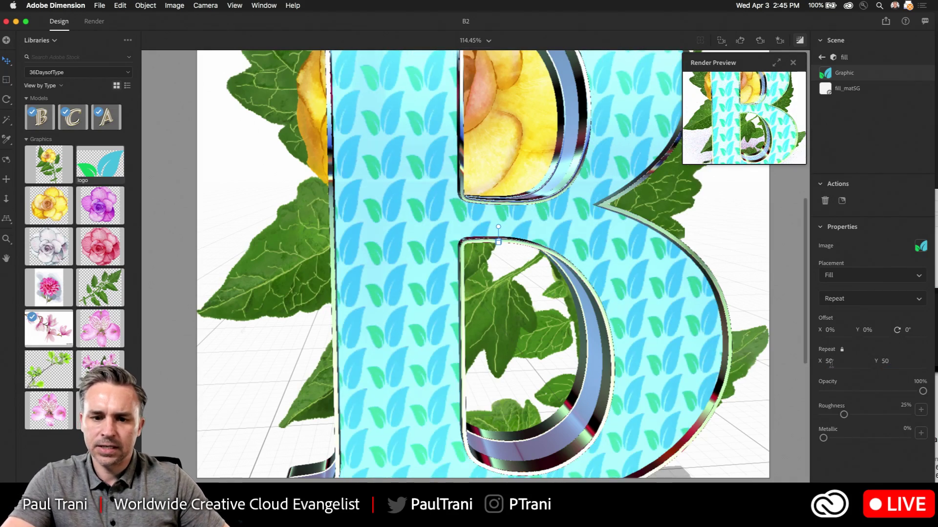
click(185, 176)
Dolly the camera back until the entire leaf-patterned B and the rose are visible
key(3)
mouse_move(329, 217)
mouse_down()
mouse_move(336, 249)
mouse_move(342, 224)
mouse_up()
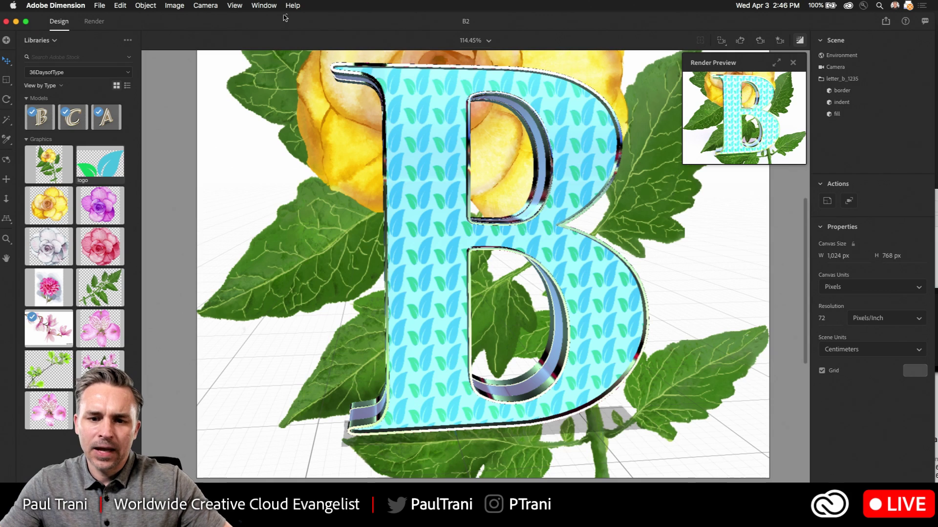
Show Starter Assets filtered to Materials, then switch to the Chrome help page
click(282, 258)
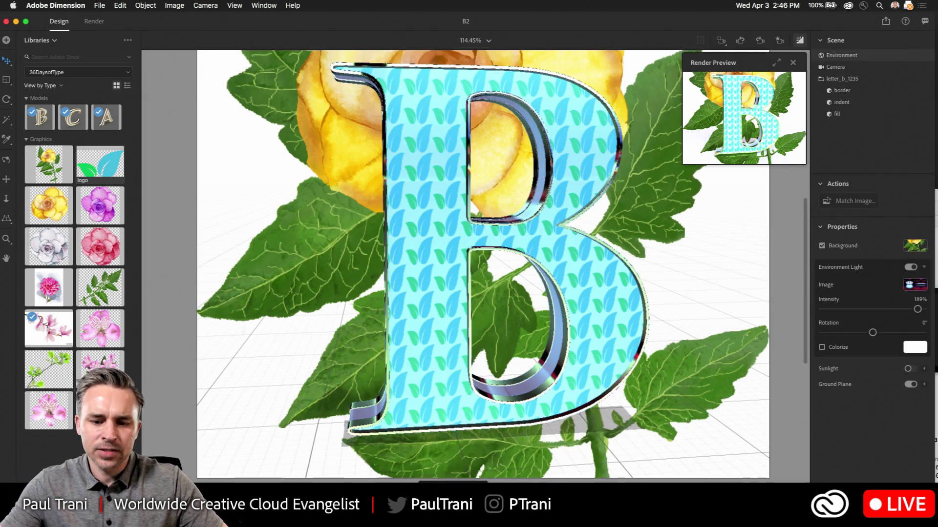
click(175, 162)
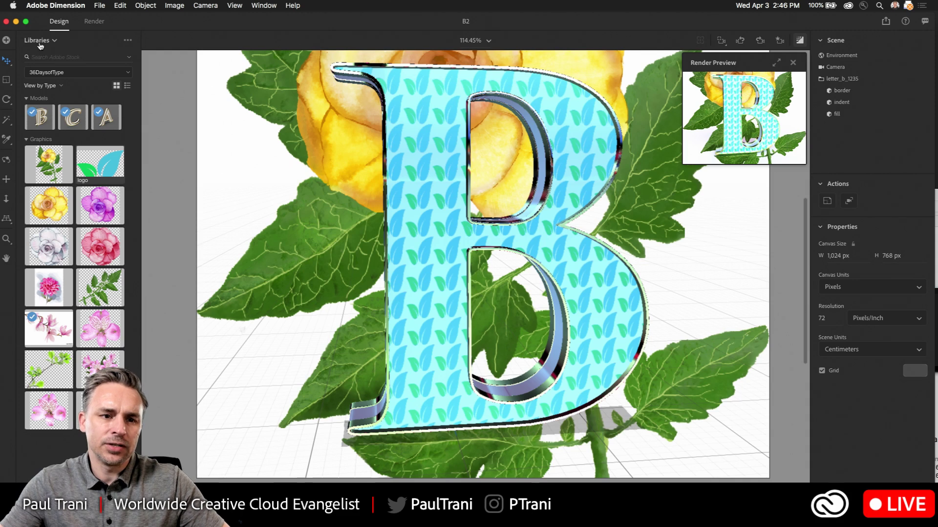
click(43, 40)
click(37, 54)
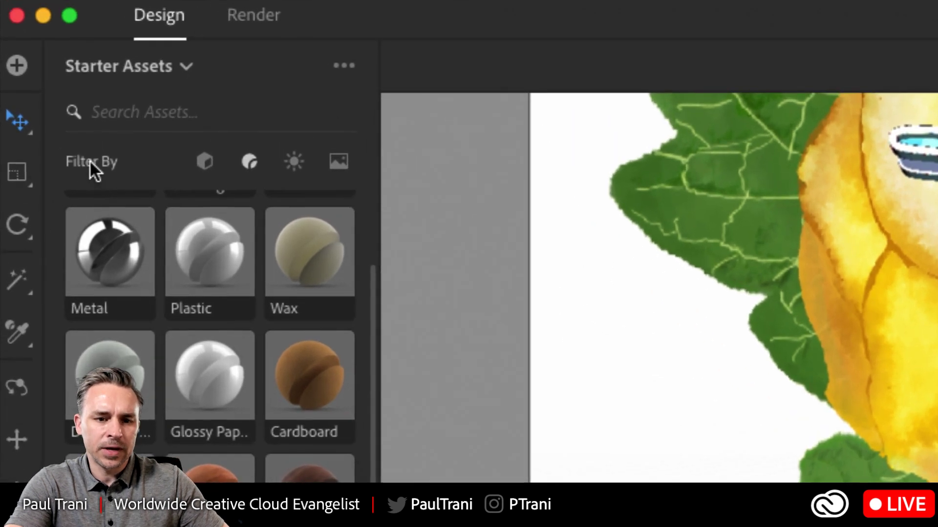
click(250, 163)
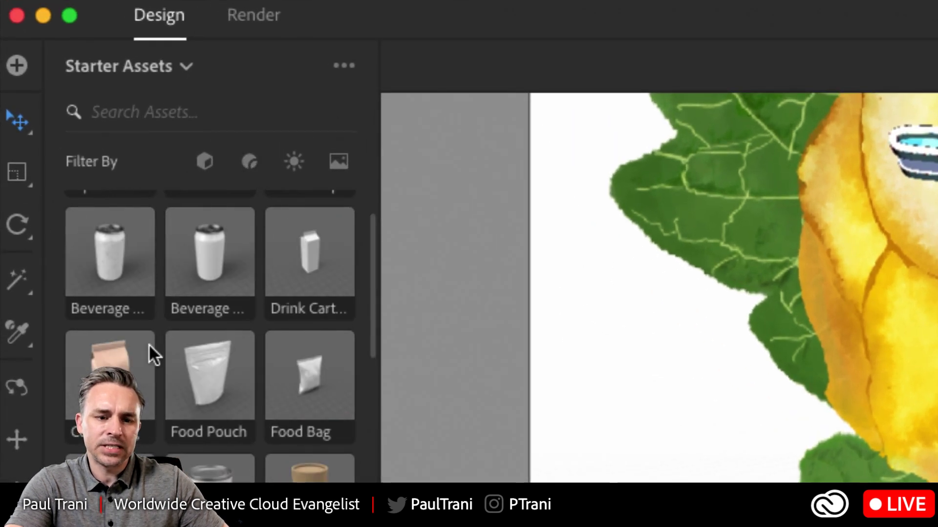
scroll(148, 344, up, 3)
click(251, 163)
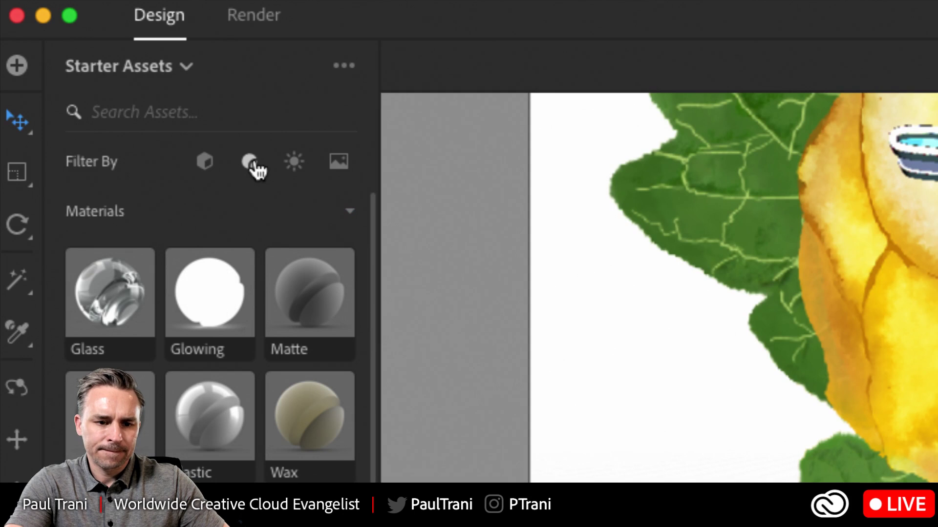
scroll(115, 297, down, 10)
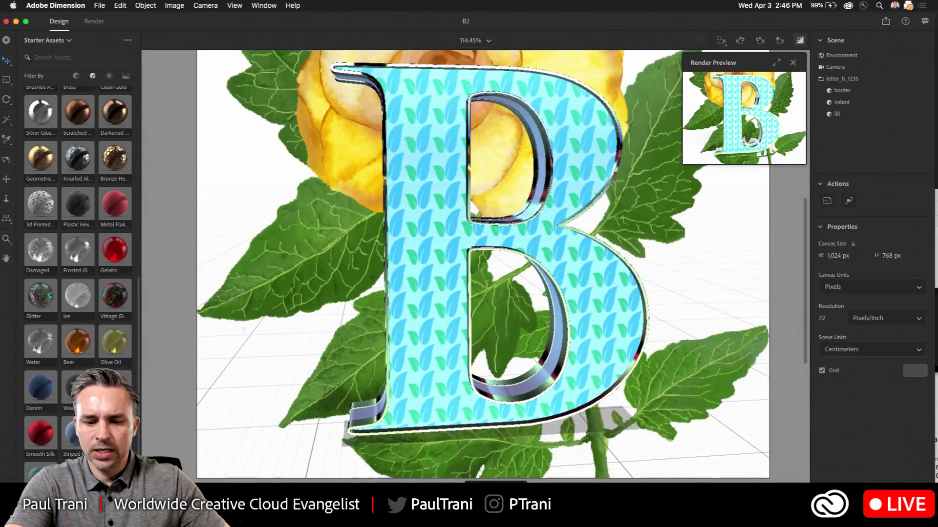
key(super+Tab)
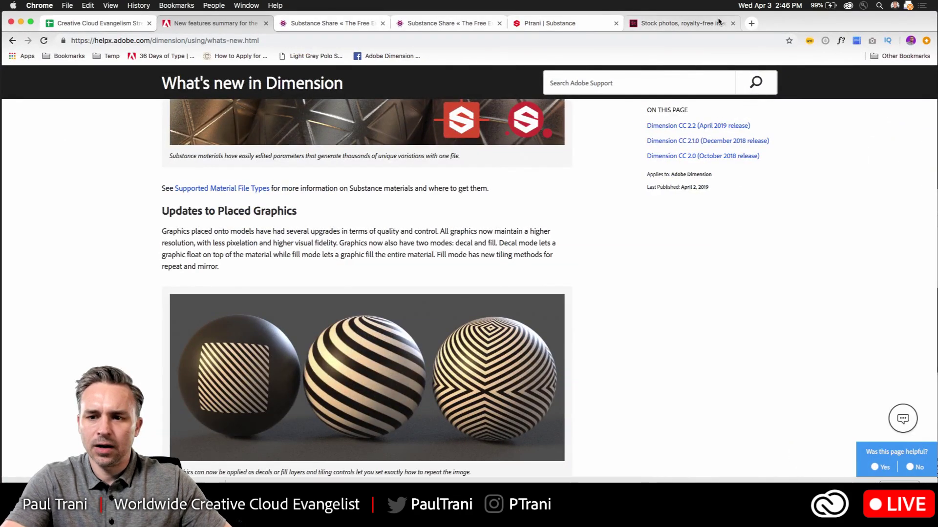
Open Substance Share's Materials library in a new Chrome tab, then minimise the browser
click(751, 23)
text(all)
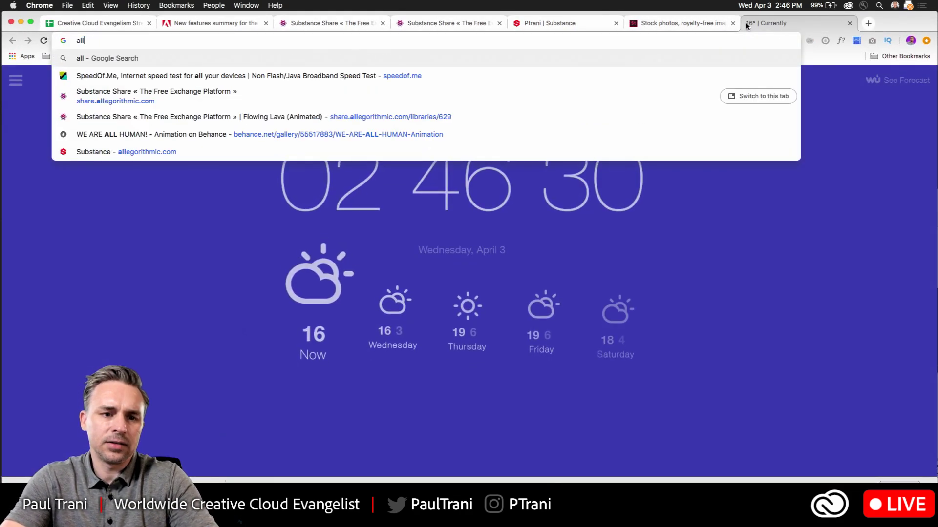
click(150, 101)
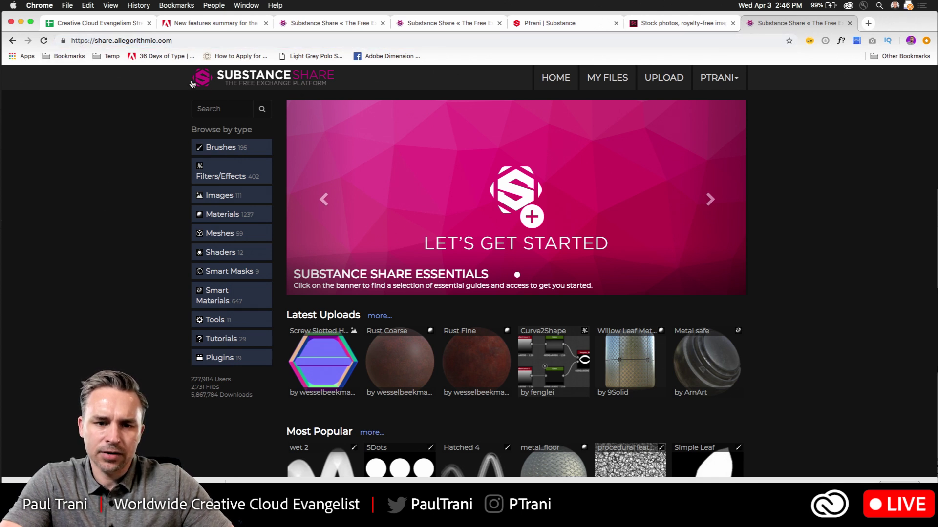
scroll(406, 262, down, 3)
scroll(406, 262, down, 2)
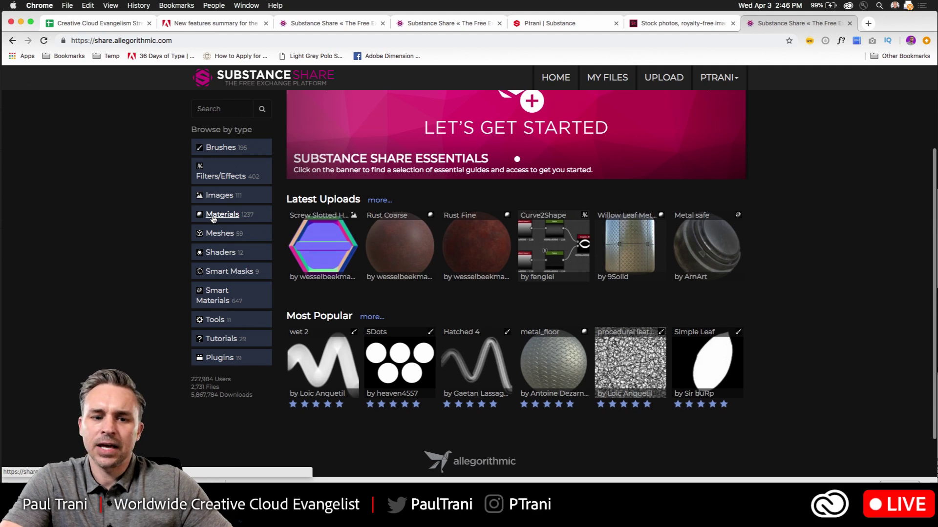
click(213, 215)
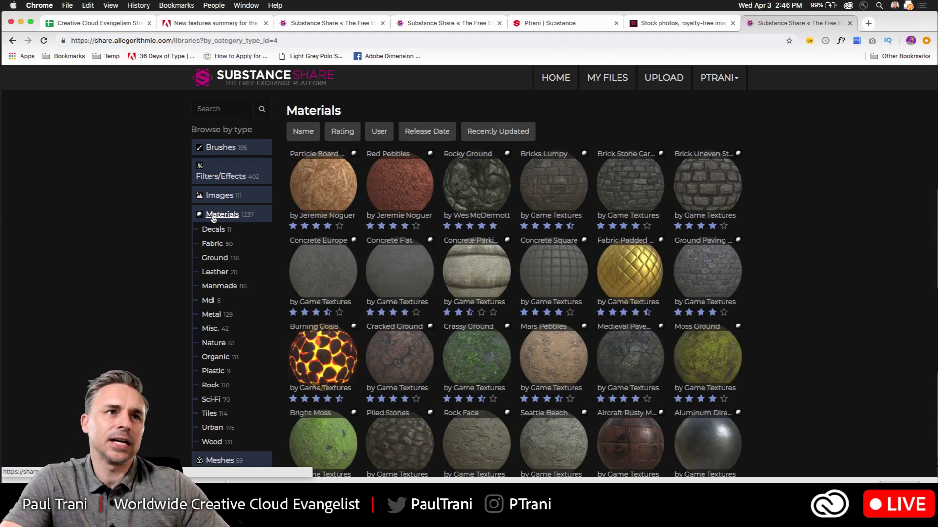
click(21, 22)
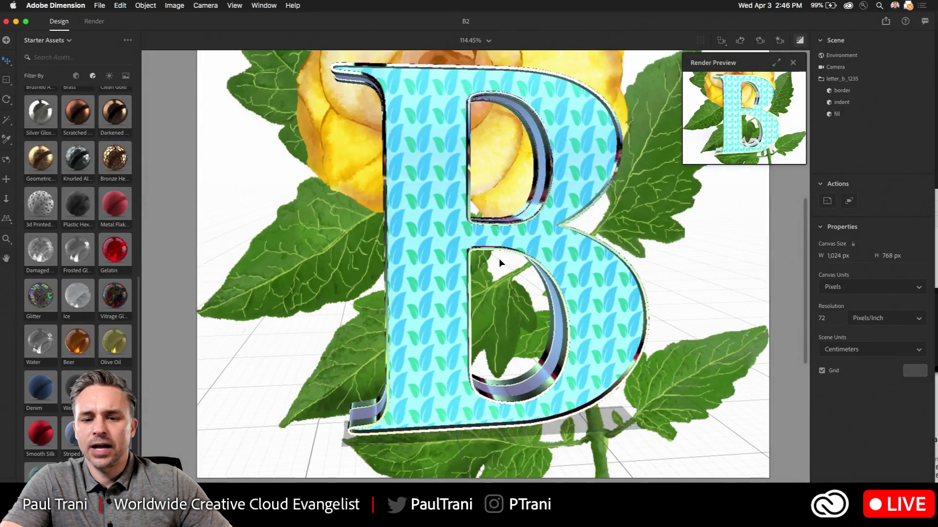
Move the letter B left to X 1.3 cm, then switch back to Chrome
drag(561, 251, 539, 283)
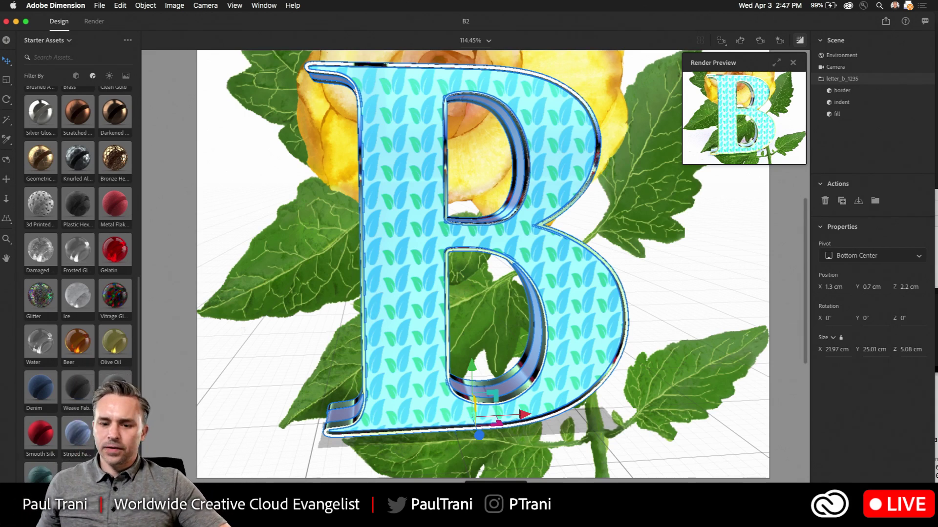
key(super+Tab)
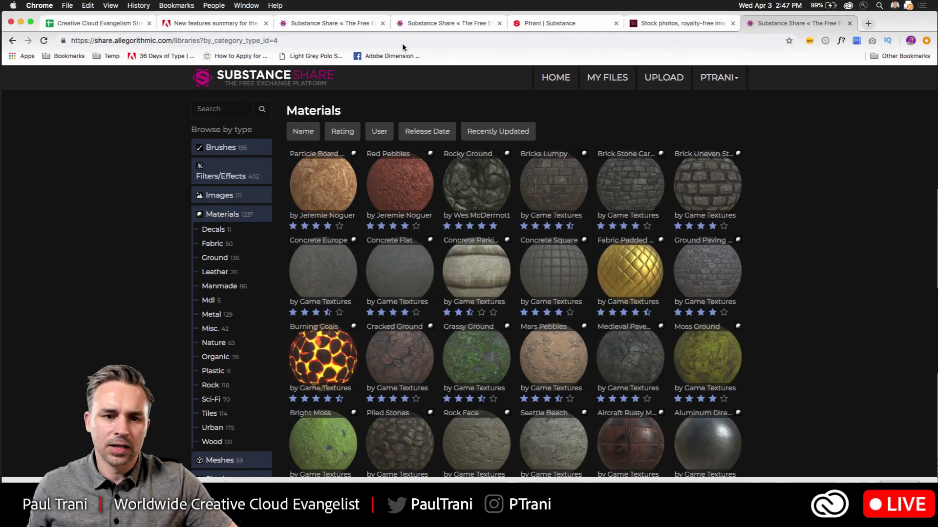
Load the 36 Days of Type blog bookmark in a new Chrome tab
click(868, 23)
click(161, 57)
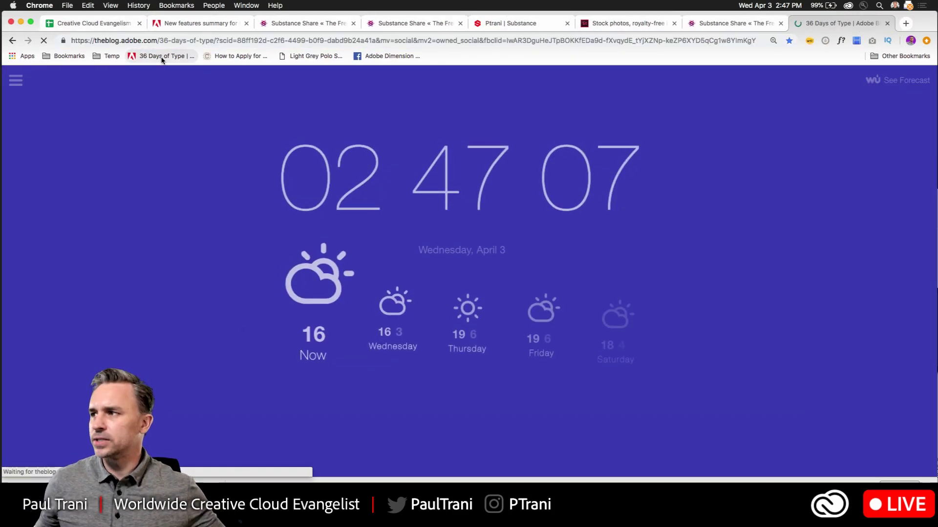